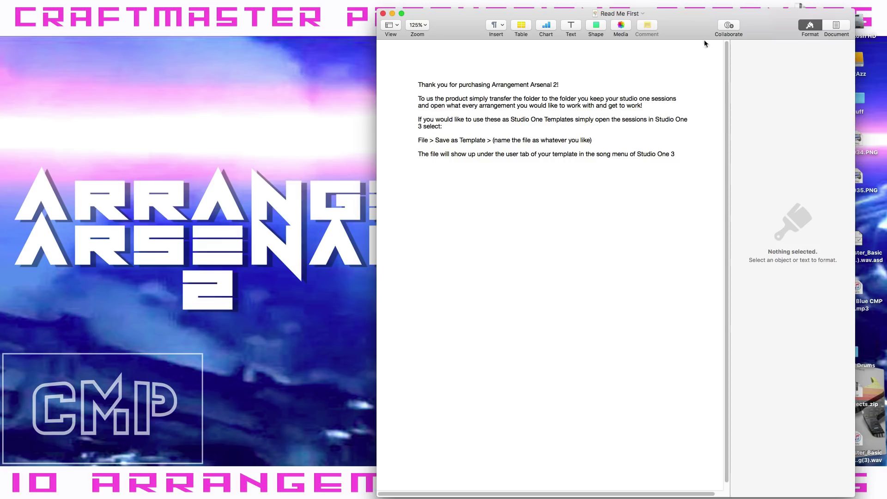
Step: Put away the Read Me First document and open the AA 2 King Kong 145 song in a full-screen Studio One window
click(392, 13)
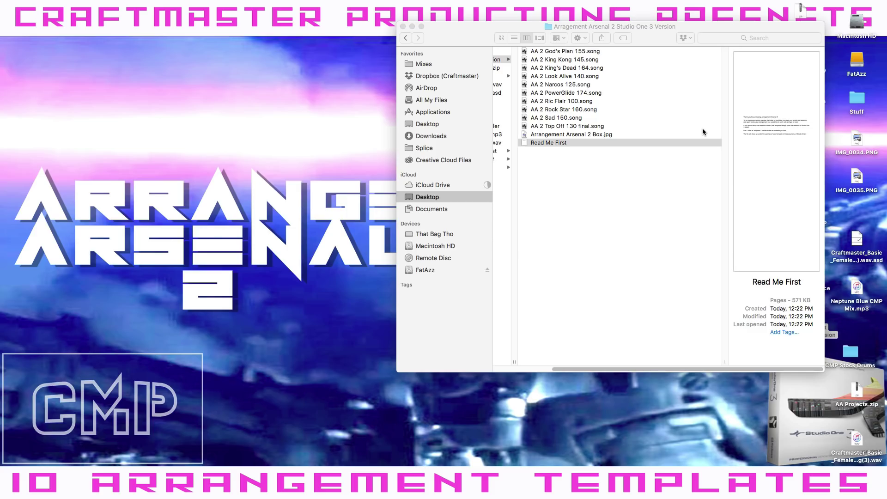
double_click(574, 62)
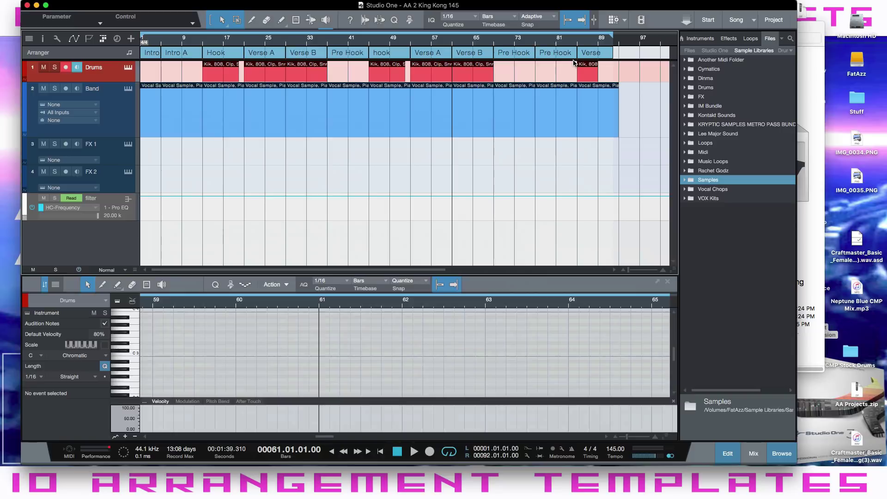
click(45, 5)
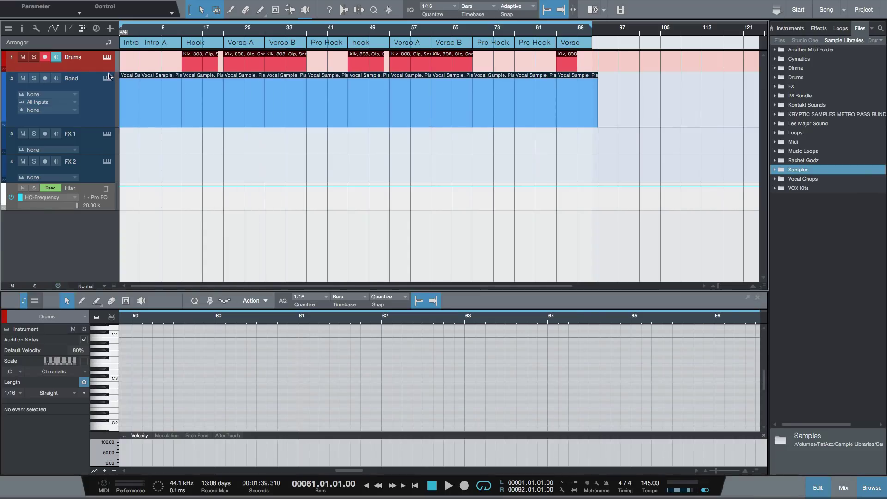
Step: Heighten the Drums track and examine the arrangement sections at bar level, especially the Hook, Verse A and the gaps before them
drag(100, 73, 101, 112)
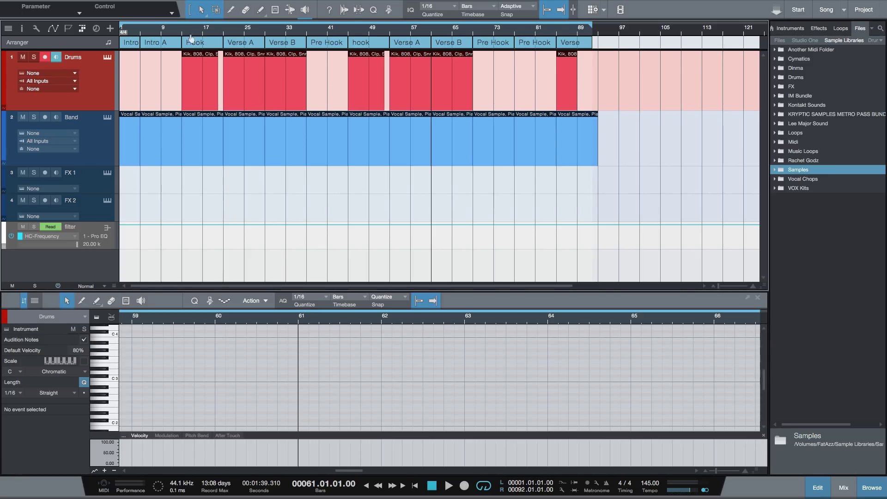
drag(190, 32, 216, 60)
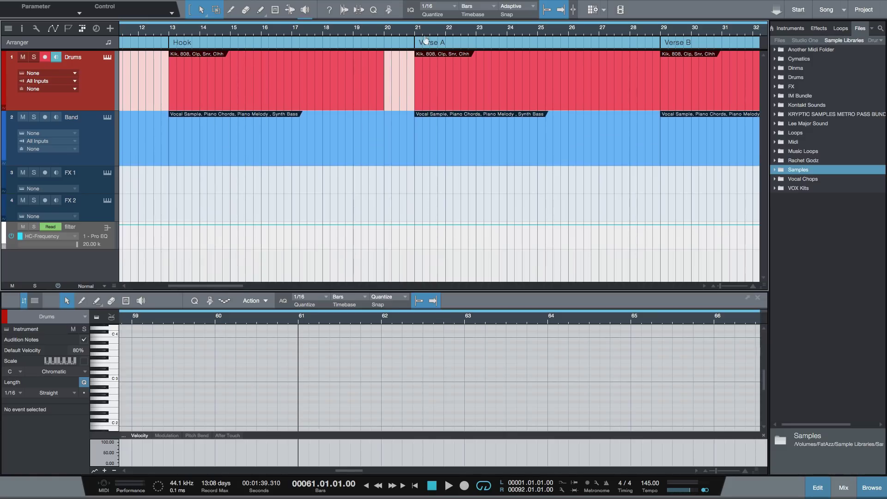
drag(422, 31, 346, 19)
drag(573, 30, 457, 29)
drag(551, 31, 513, 55)
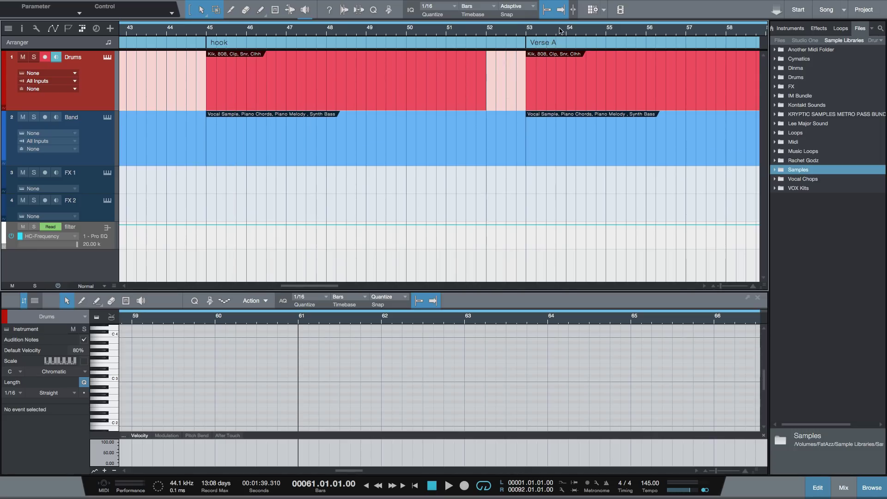
drag(559, 29, 683, 17)
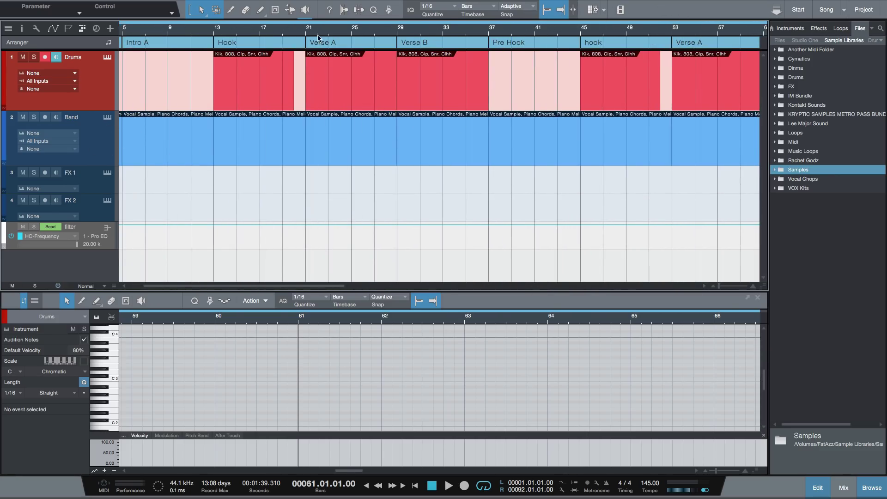
drag(309, 33, 312, 119)
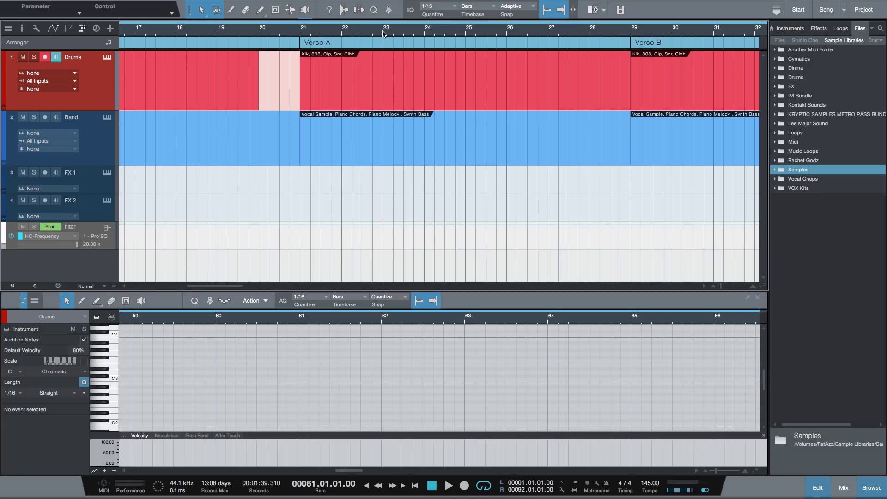
drag(383, 34, 444, 8)
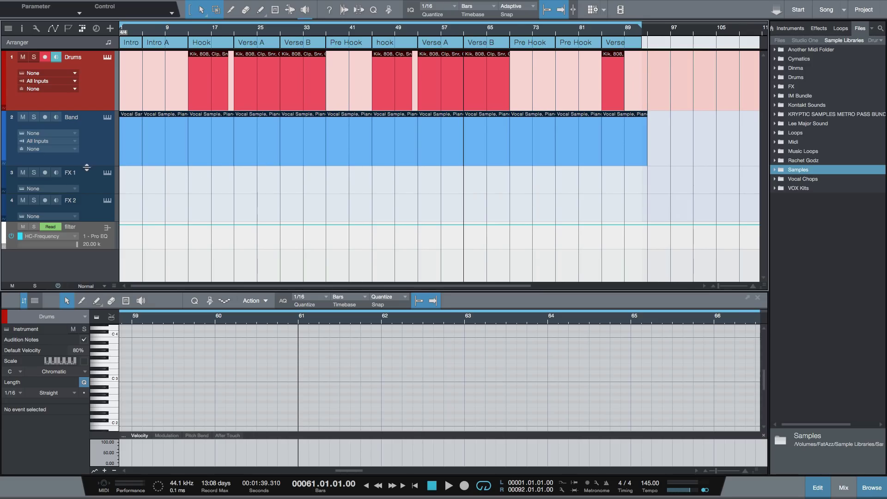
Step: Heighten the Band track and examine its events across the Verse A, Verse B and Pre Hook sections
drag(87, 168, 109, 203)
drag(254, 33, 338, 57)
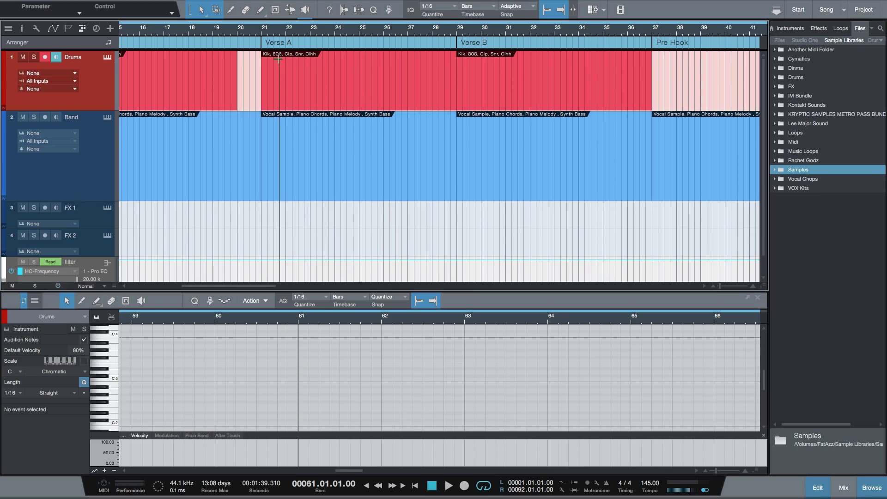
drag(558, 32, 639, 15)
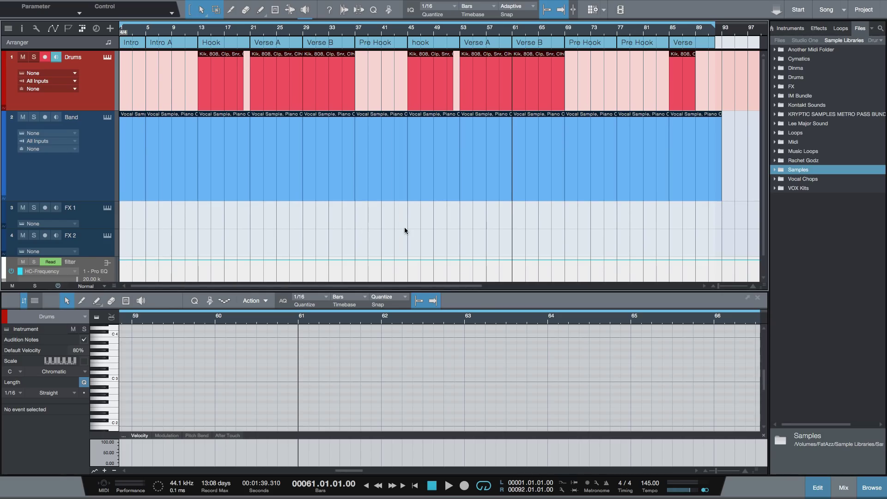
Step: Show the mixer, select the vocals channel, and check the inserts of the plate, hall, echo, 1/8 Echo and ping pong channels
key(F3)
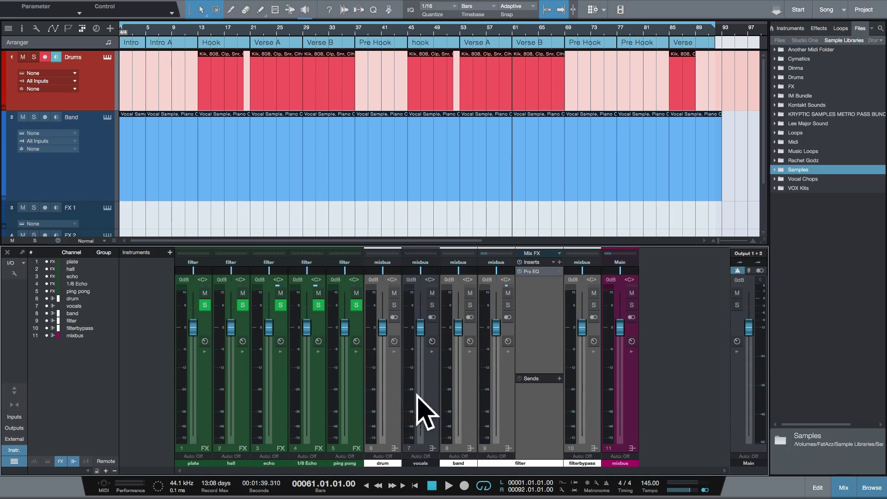
click(428, 383)
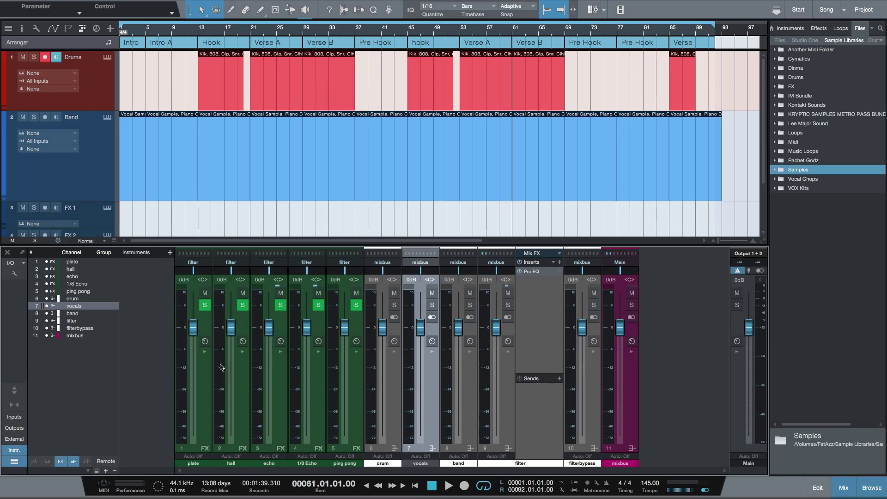
click(242, 350)
click(241, 349)
click(280, 351)
click(280, 351)
click(319, 352)
click(319, 351)
click(356, 352)
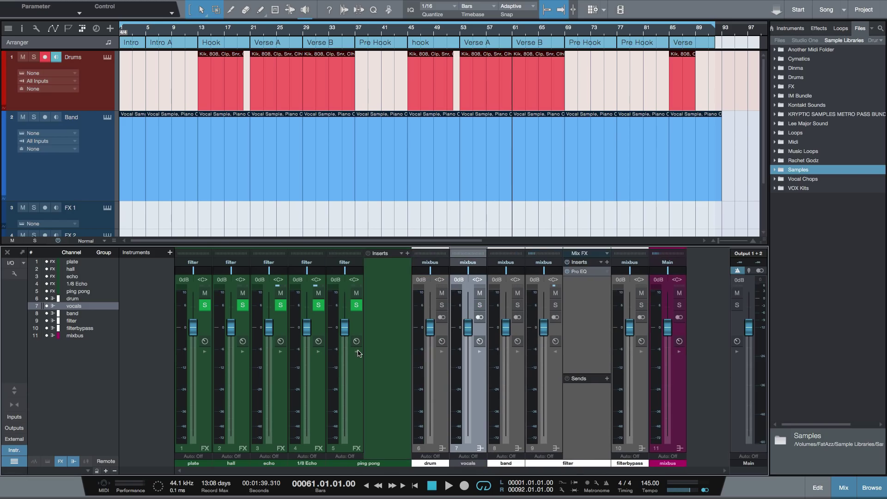
click(356, 352)
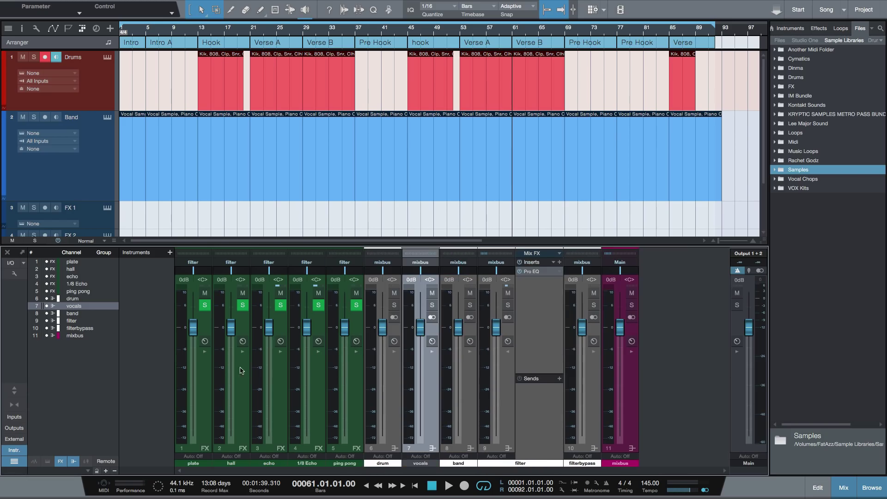
click(205, 351)
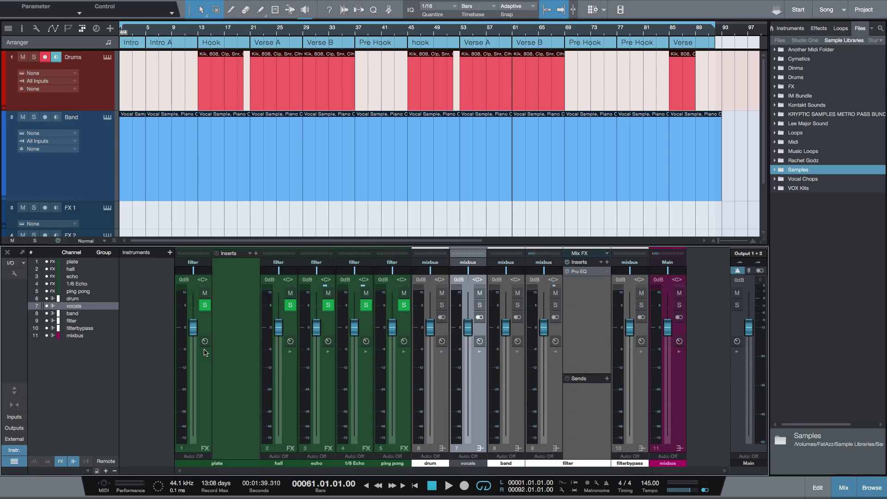
click(291, 352)
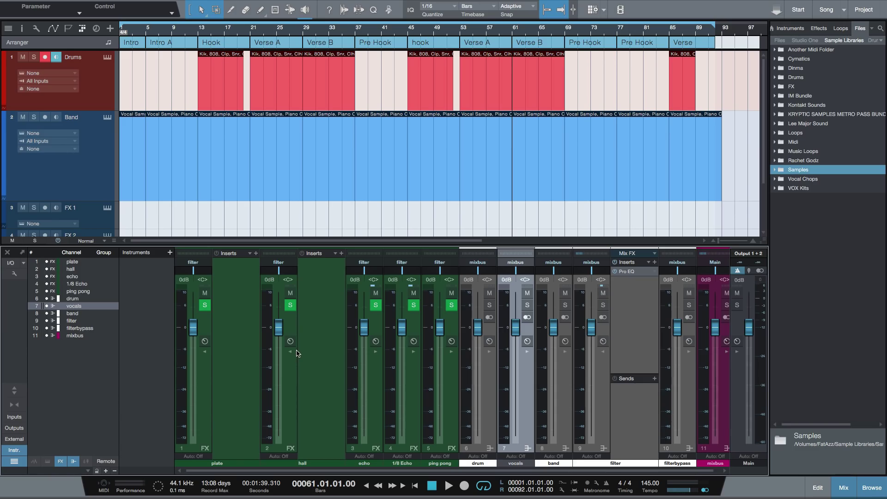
click(290, 352)
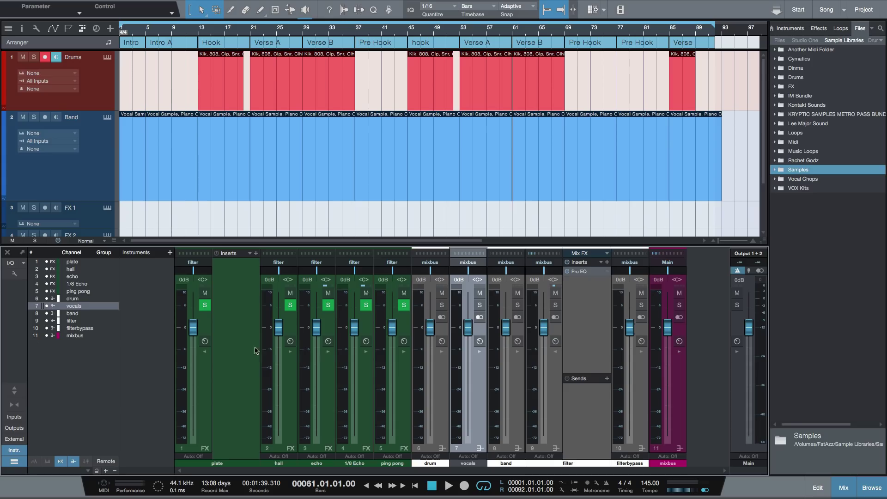
click(204, 352)
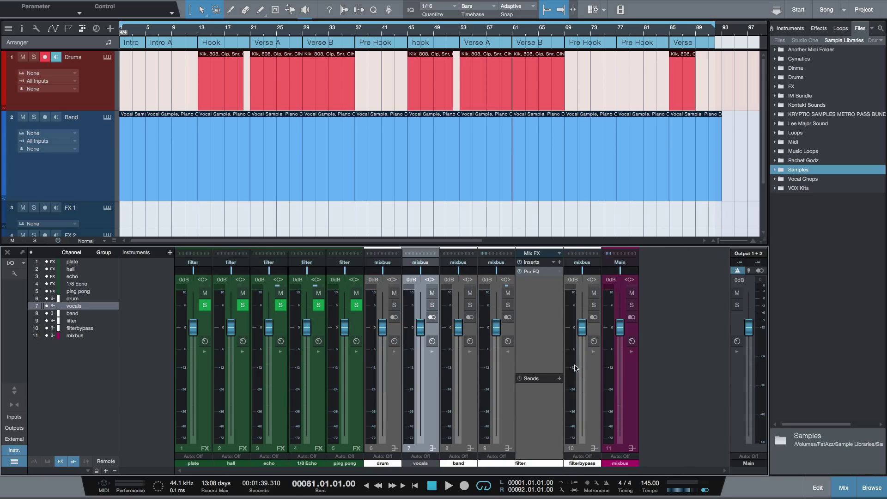
Step: Expand the mixbus channel and collapse the filter channel in the mixer, reducing the mixer's height to enlarge the arrangement
click(632, 352)
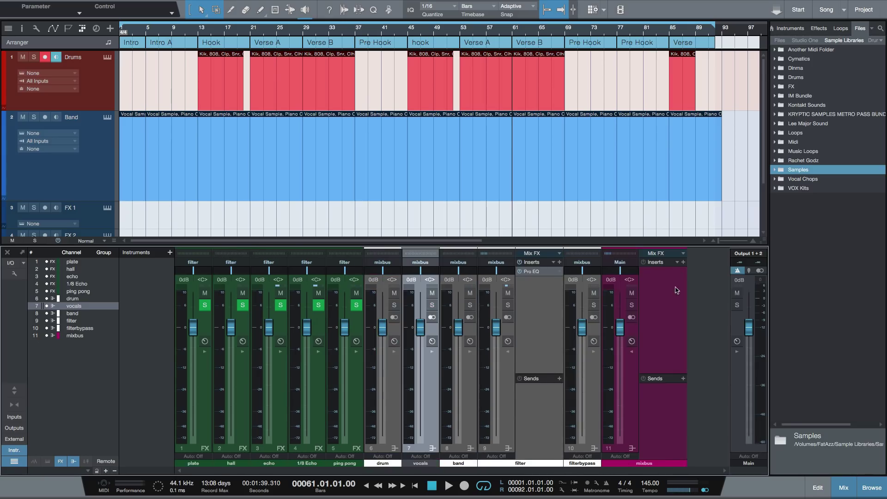
click(508, 352)
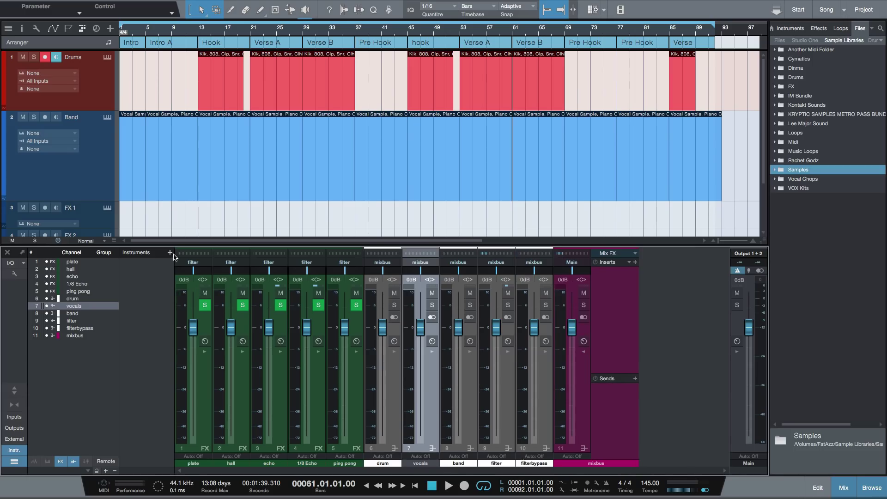
drag(189, 245, 198, 332)
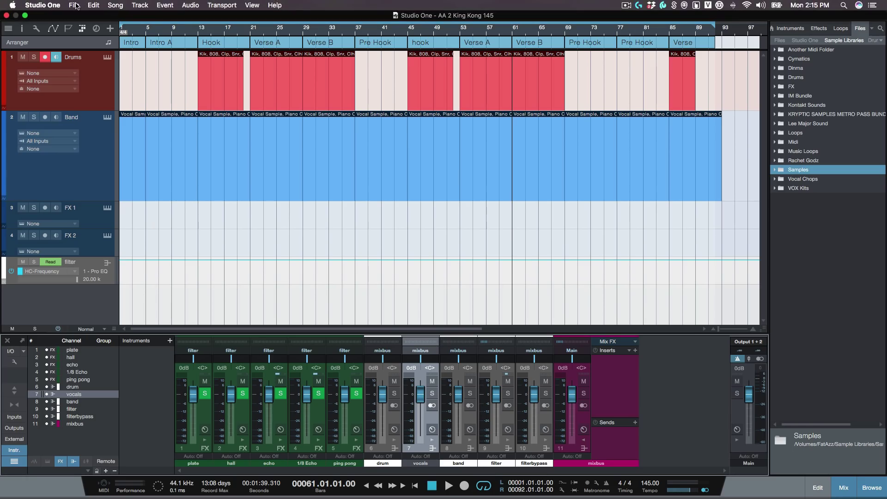
Step: Save the song as a template titled AA 2 King Kong 145
click(75, 6)
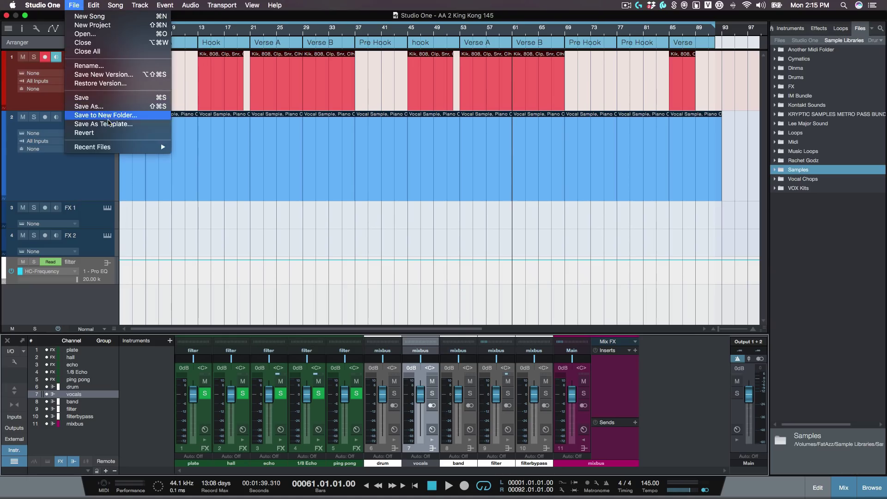
click(108, 125)
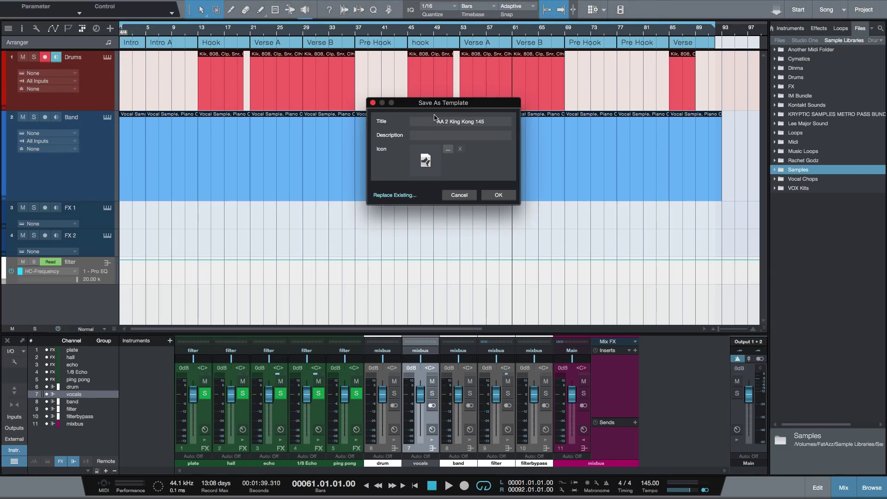
click(498, 195)
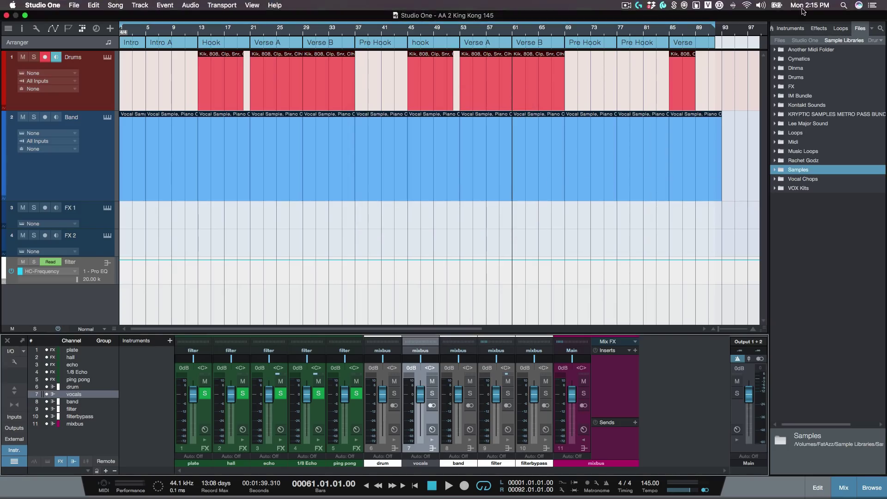
Step: Create a new song from the user template AA 2 King Kong 145, keeping its default settings
click(800, 14)
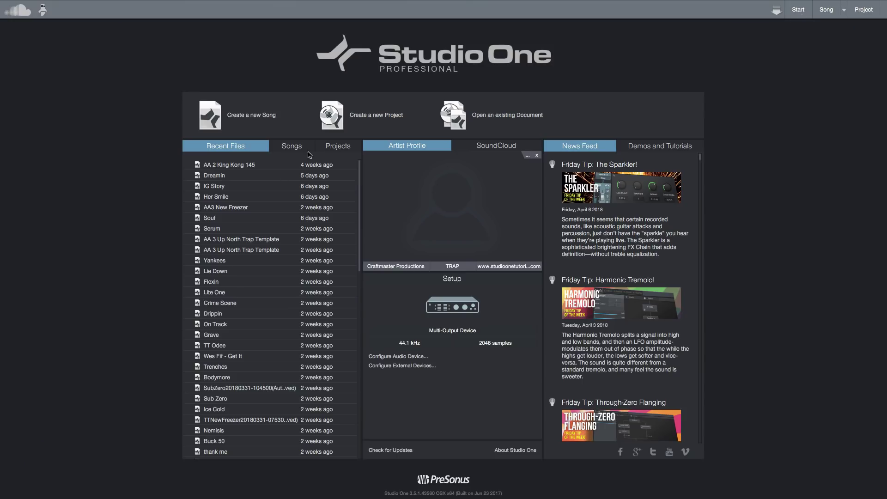
click(259, 117)
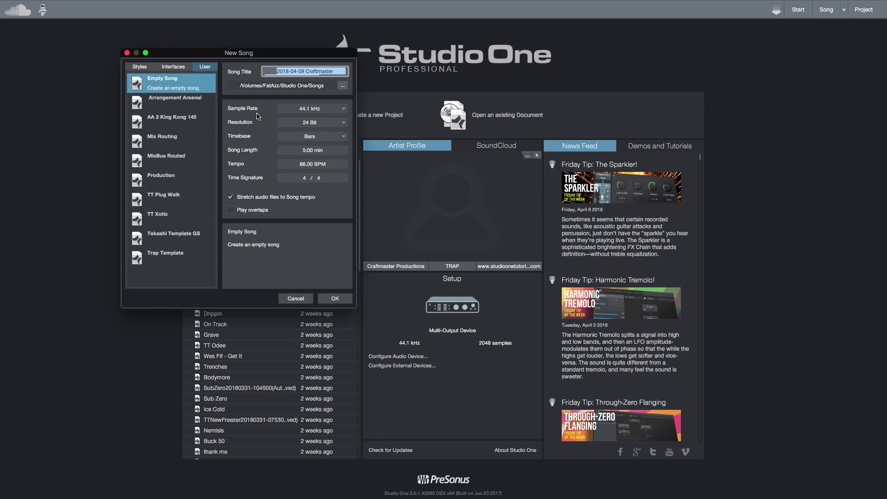
click(141, 67)
click(174, 66)
click(205, 66)
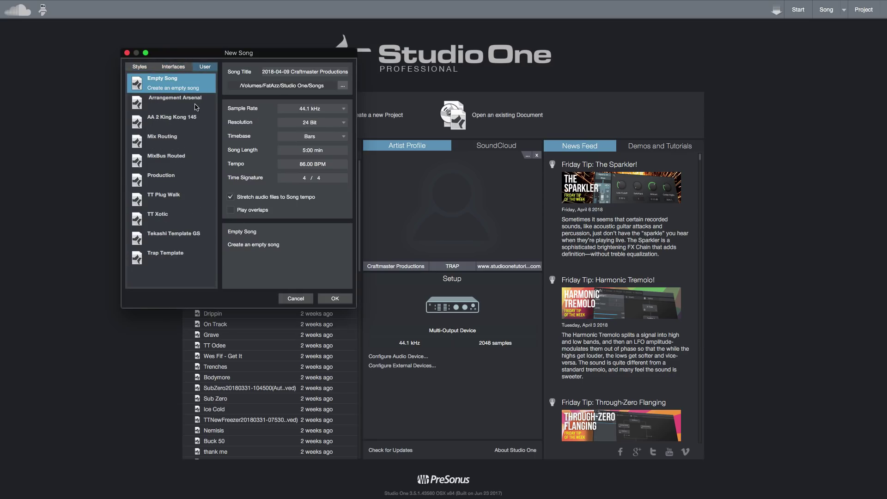
click(156, 122)
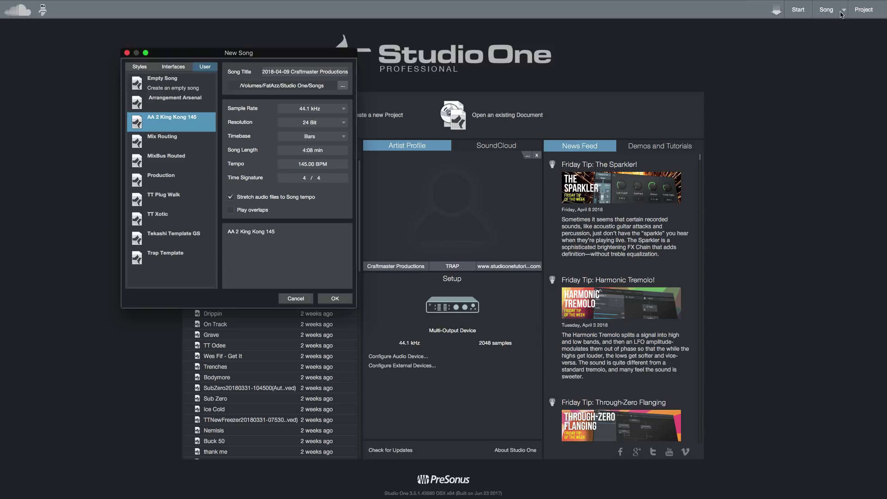
click(336, 299)
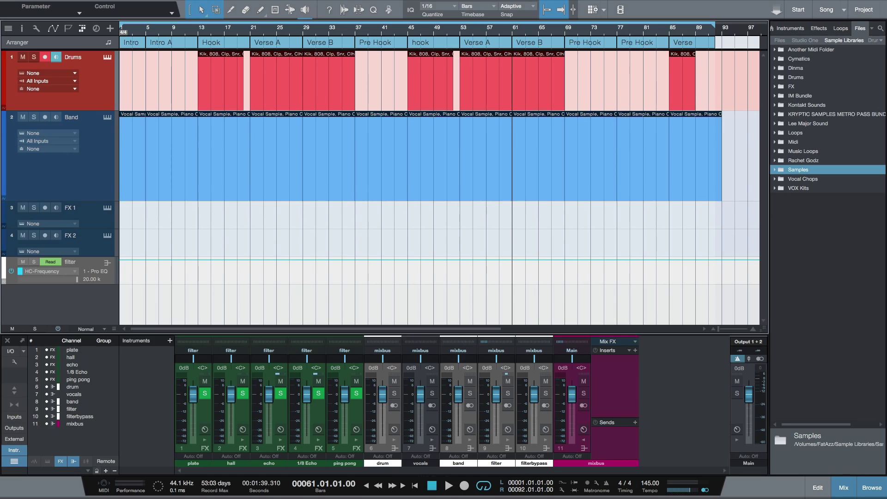
Step: Add an instrument track below FX 2 using the PreSonus SampleOne preset FKI Hats
click(794, 31)
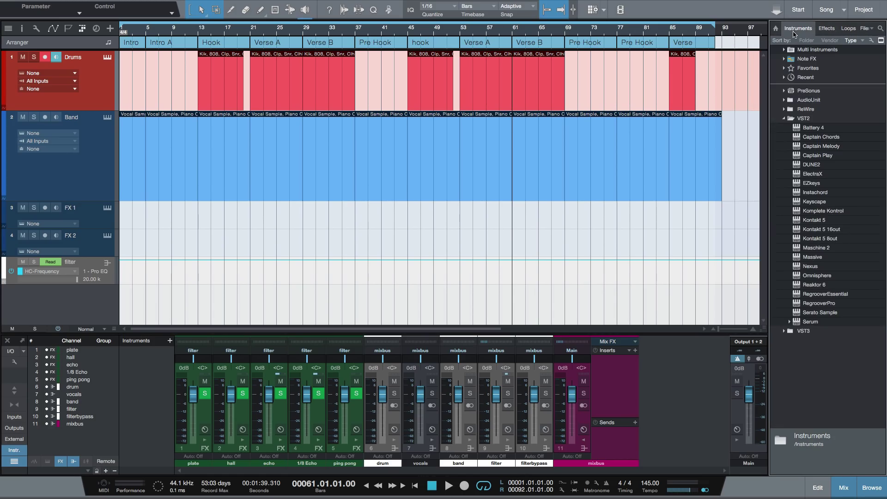
click(784, 118)
click(784, 91)
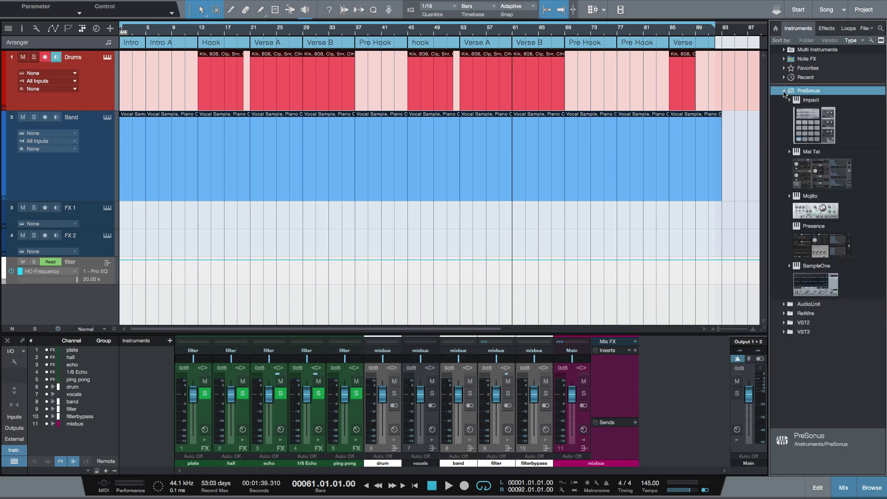
click(789, 267)
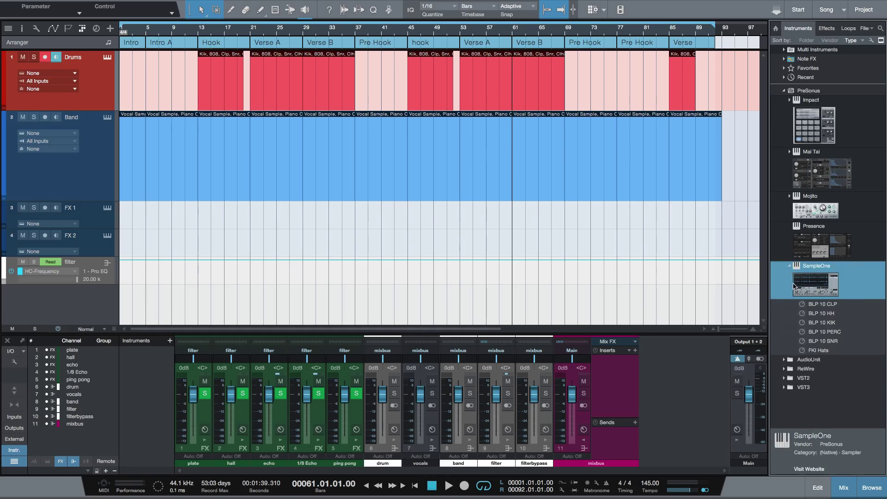
drag(818, 350, 67, 290)
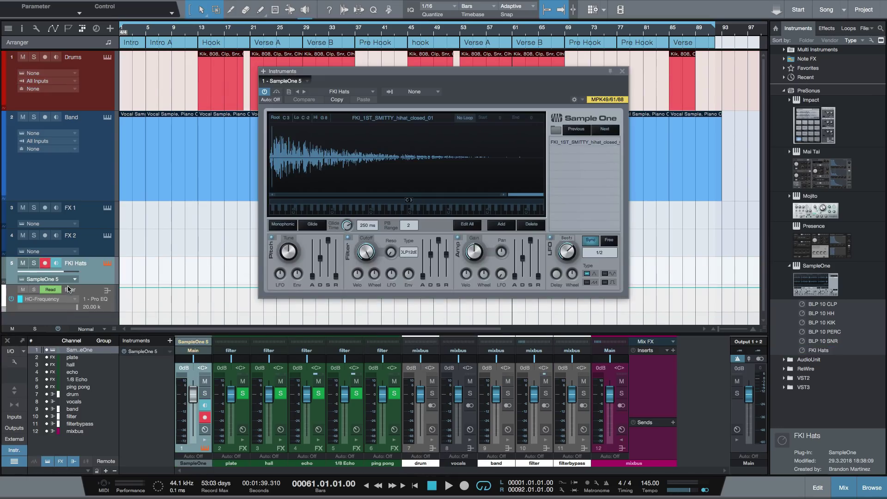
Step: Rename the new FKI Hats track to Hi hats
double_click(79, 265)
key(BackSpace)
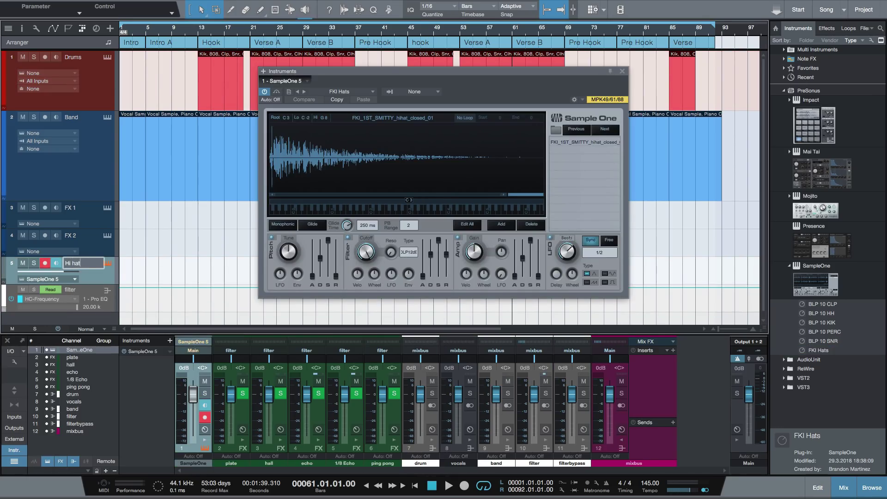
text(Hi hats)
key(Return)
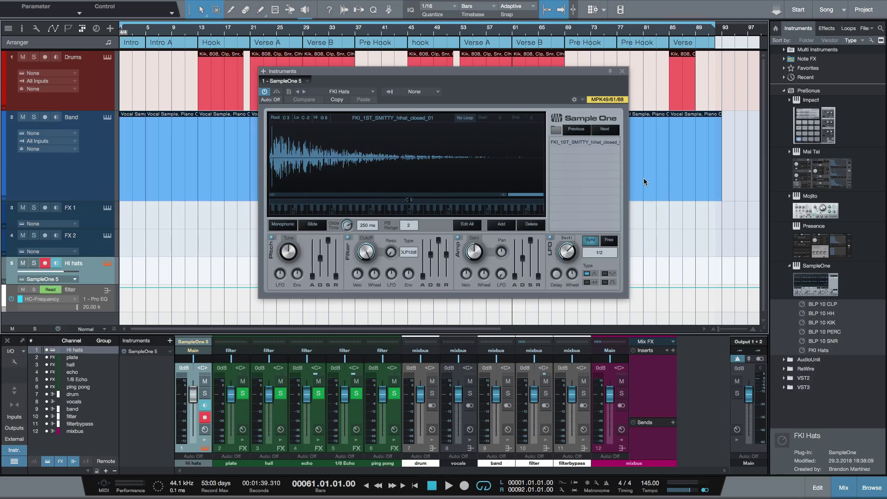
Step: Collapse the PreSonus instruments folder and switch the file browser from Sample Libraries to the packs location
click(784, 91)
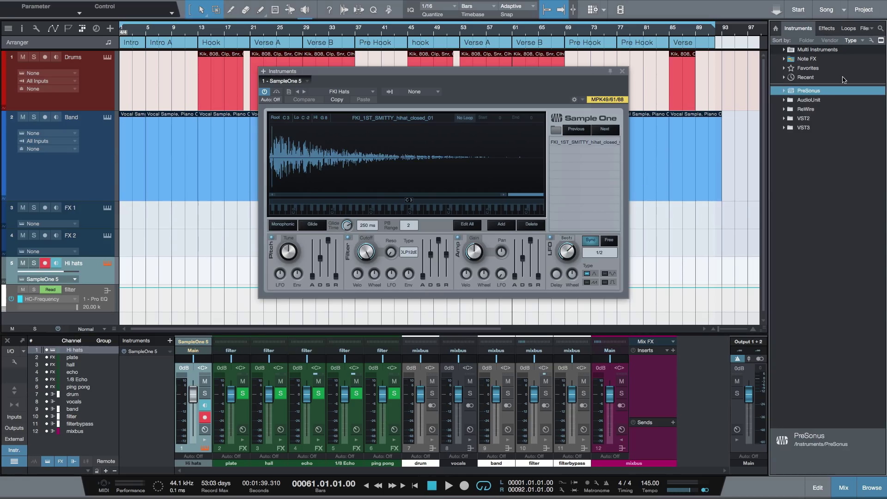
click(863, 29)
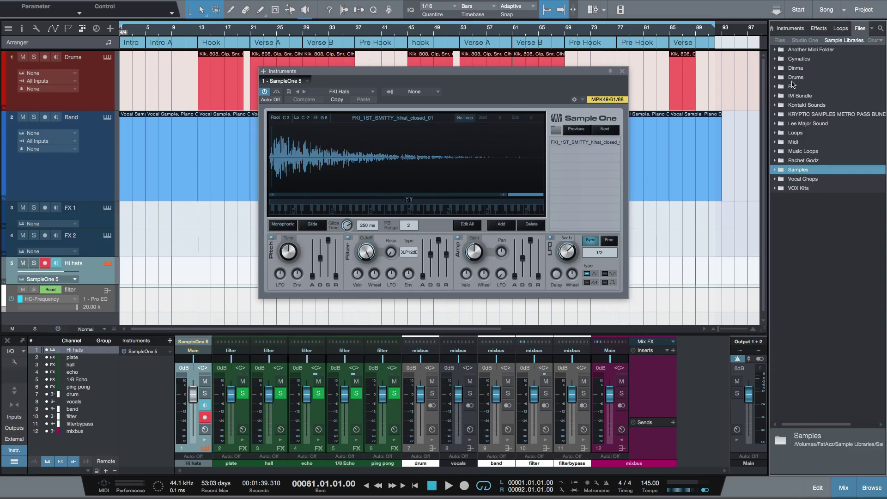
click(777, 78)
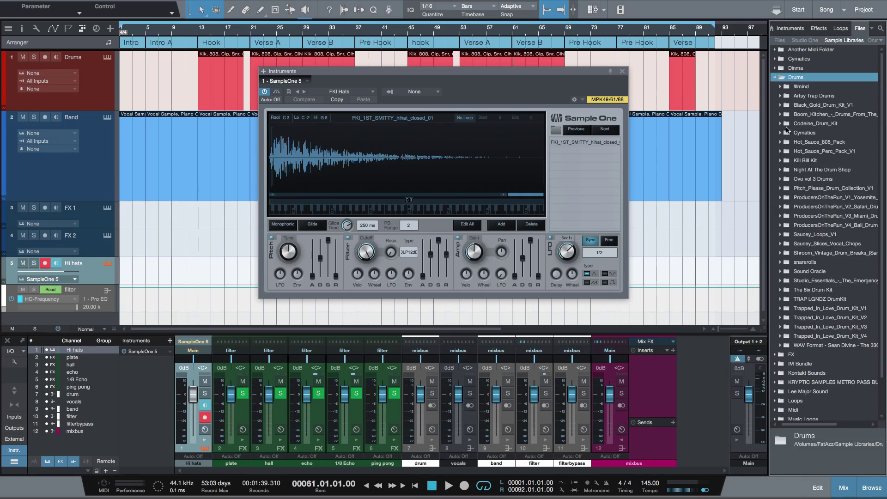
click(775, 78)
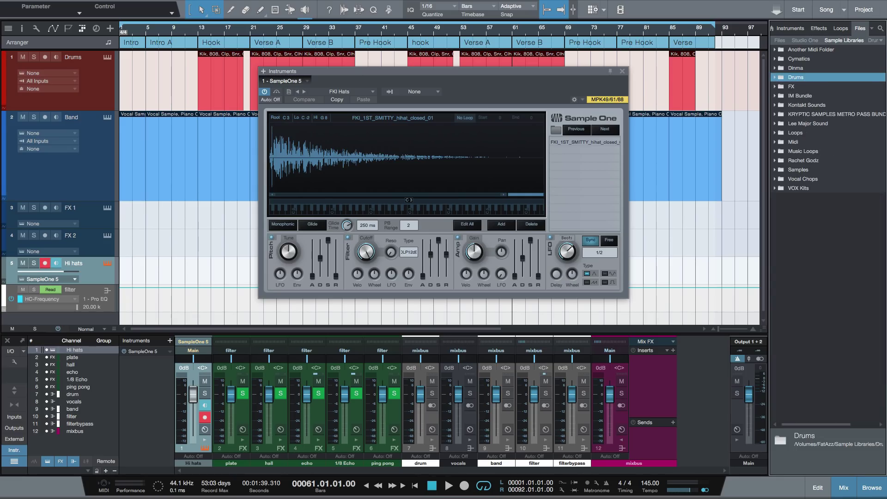
click(880, 41)
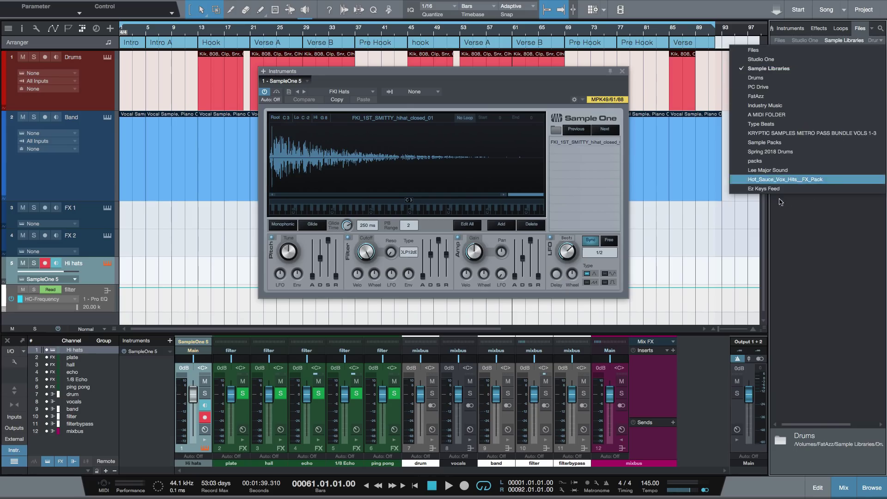
click(776, 161)
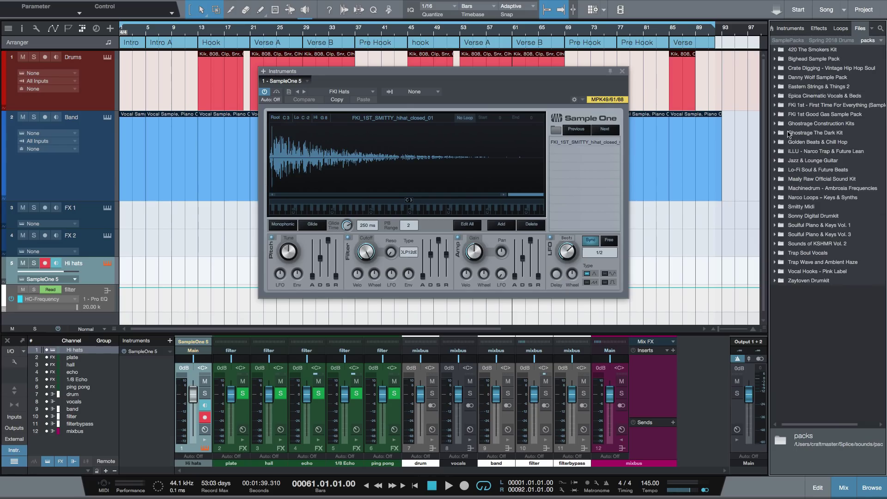
Step: Send FKI_1ST_SMITTY_clap_01 from the FKI 1st Good Gas Sample Pack's drums to a new SampleOne instrument
click(775, 105)
click(779, 115)
click(779, 114)
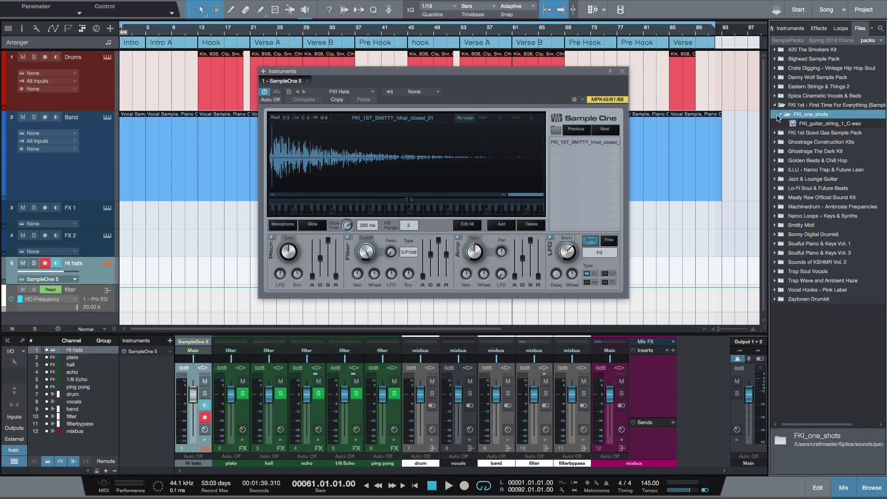
click(774, 106)
click(775, 115)
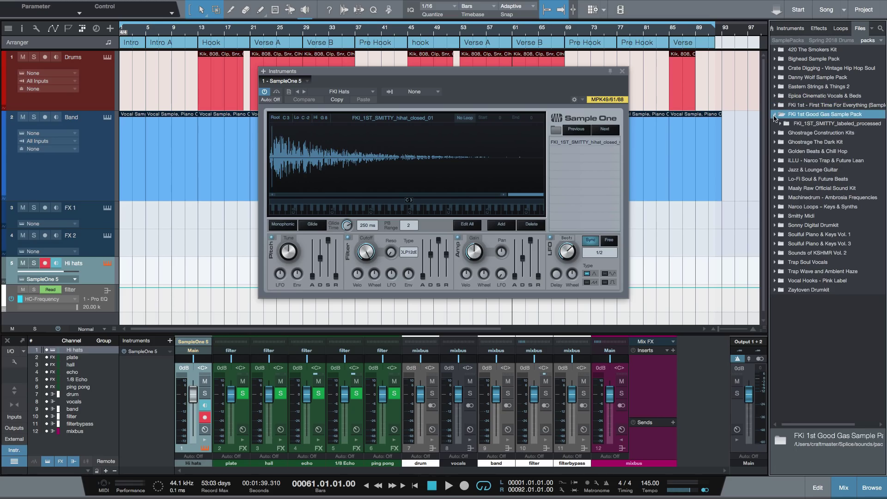
click(780, 123)
click(786, 132)
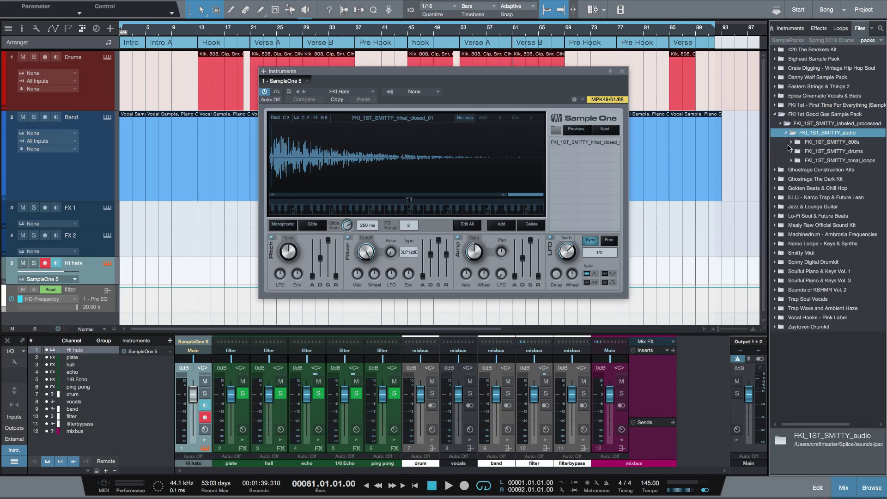
click(791, 151)
click(796, 161)
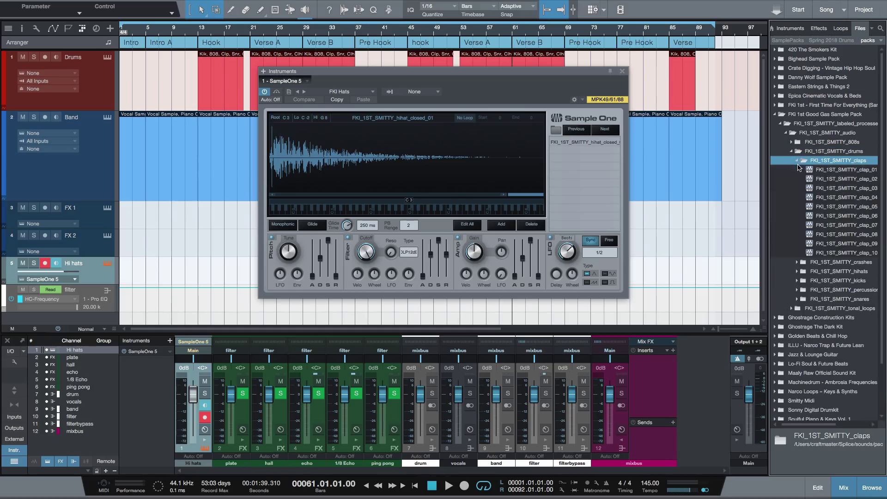
right_click(812, 169)
click(791, 185)
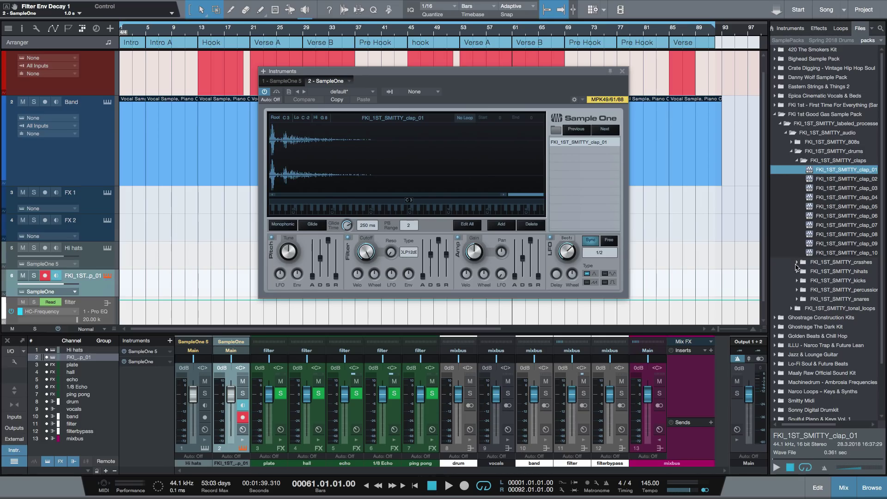
Step: Send FKI_1ST_SMITTY_kick_01 from the kicks folder to a new SampleOne and collapse that folder
click(797, 280)
right_click(816, 290)
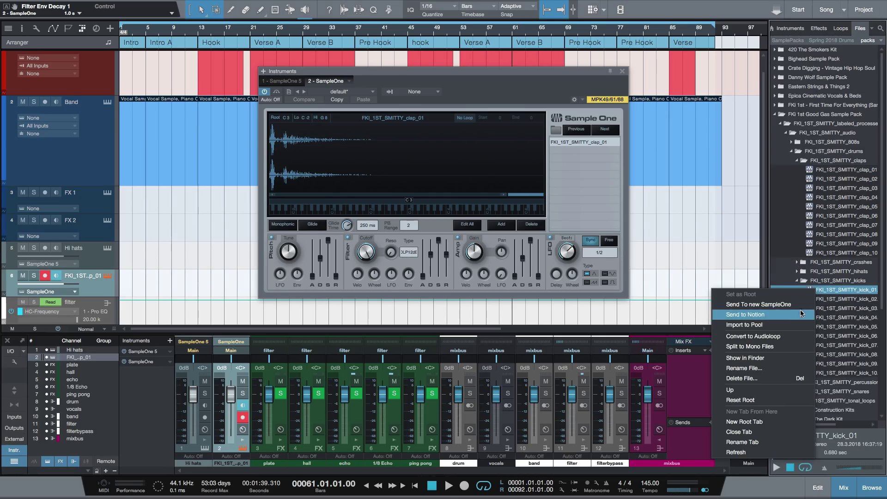
click(789, 307)
click(796, 280)
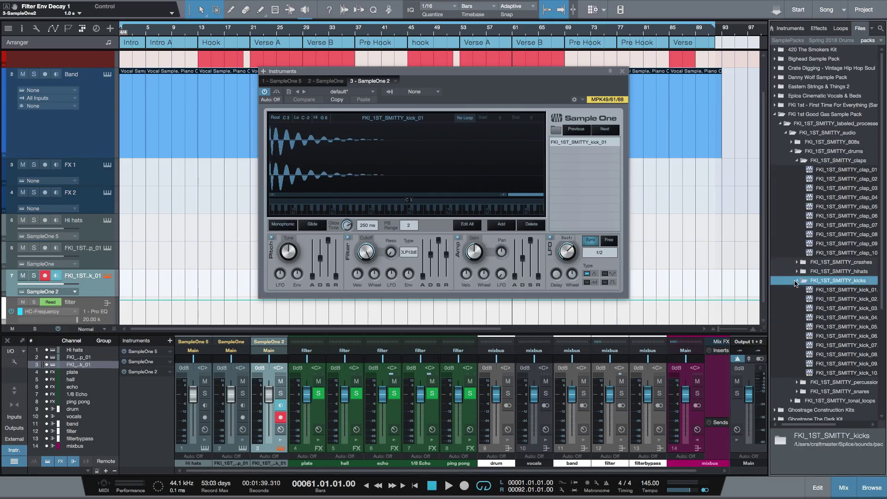
Step: Send FKI_1ST_SMITTY_snare_01 and snare_02 each to a new SampleOne, and close the instrument window
click(797, 262)
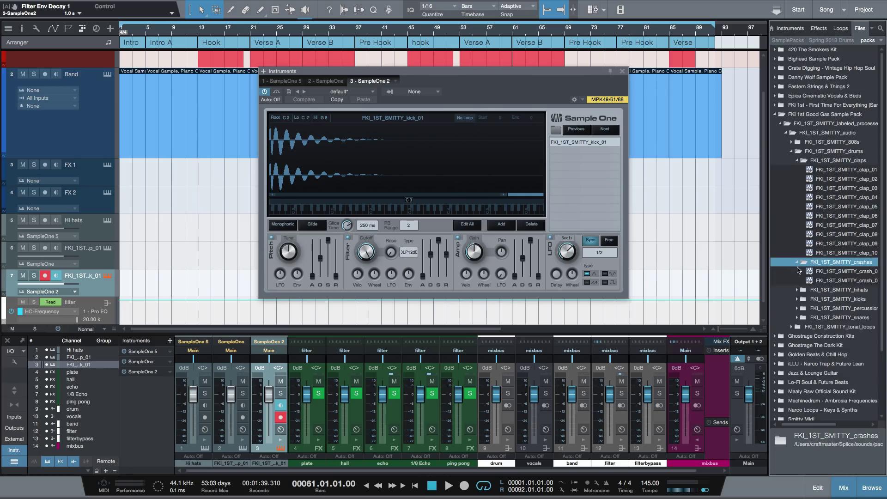
click(797, 318)
right_click(812, 328)
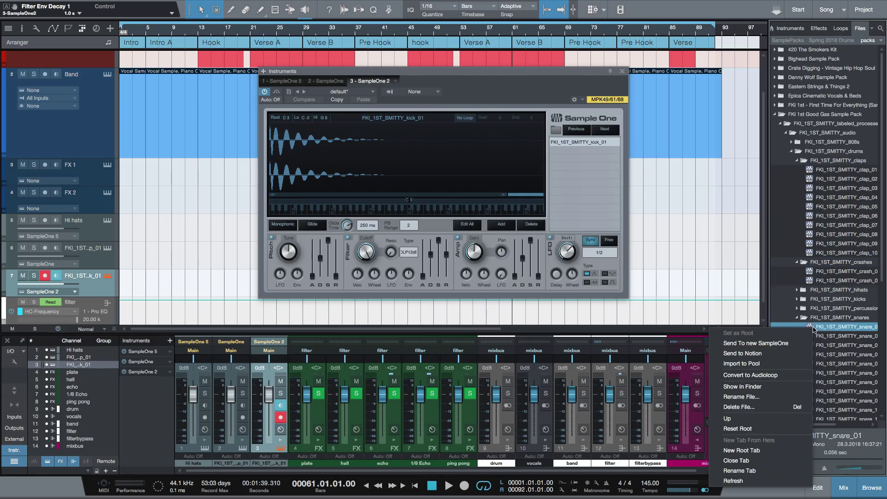
click(793, 347)
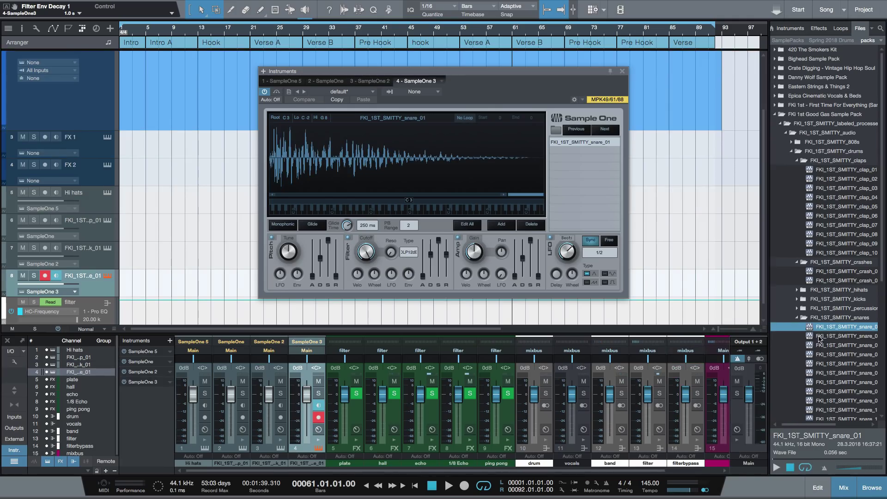
right_click(818, 338)
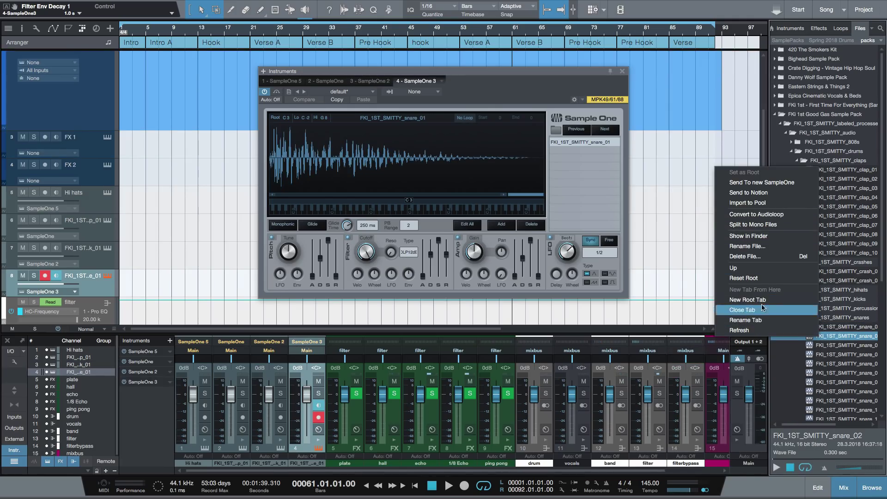
click(774, 183)
click(622, 72)
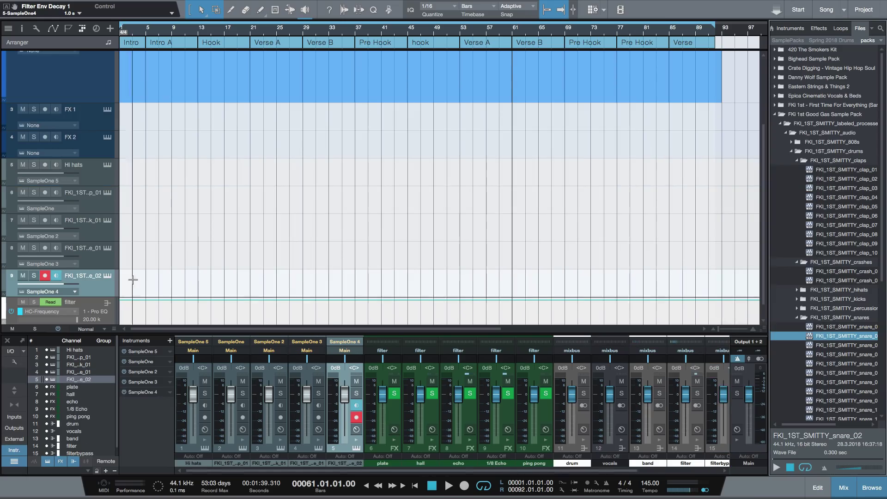
Step: Color the five SampleOne tracks, from Hi hats down to the second snare, red
click(91, 174)
shift+click(95, 291)
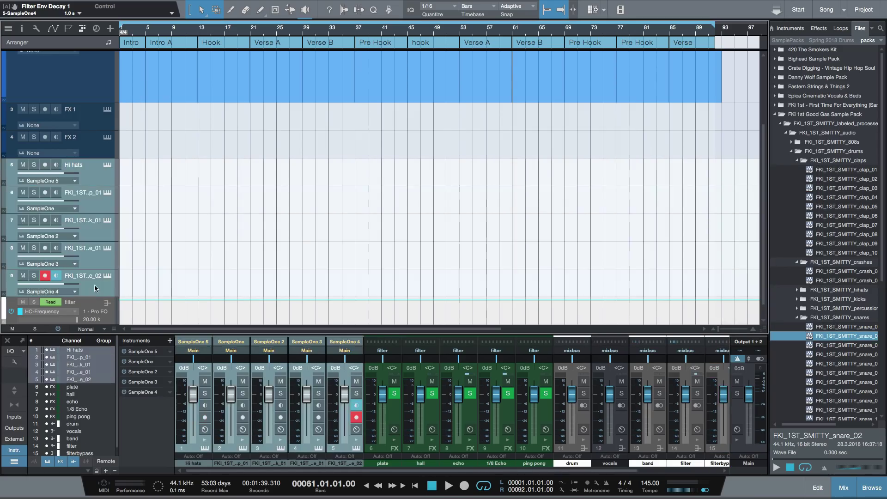
click(4, 169)
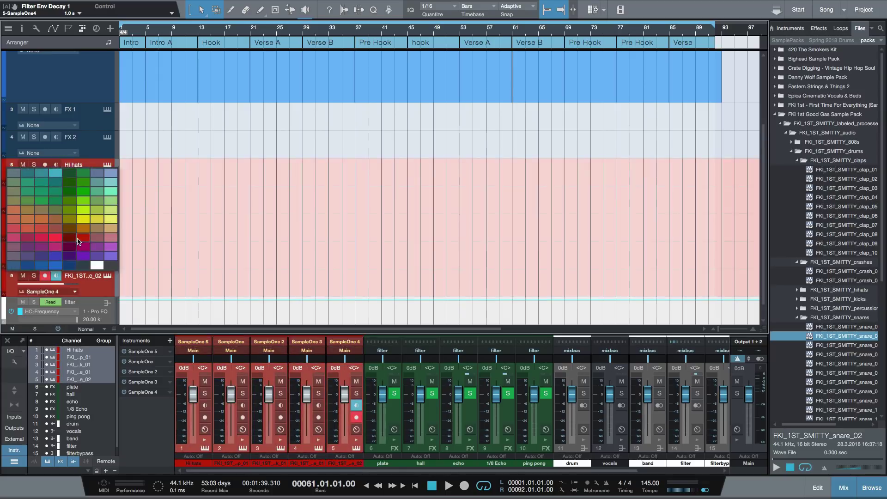
click(81, 239)
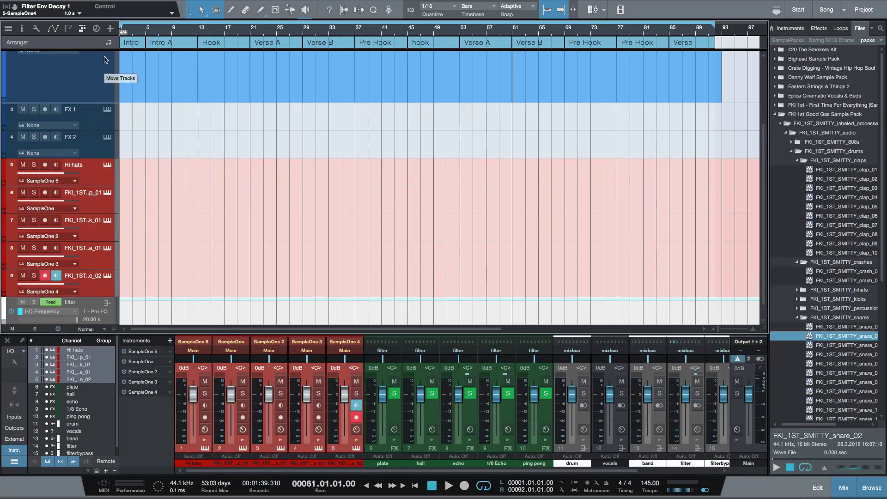
Step: Move the five red sample tracks directly below the Drums track and route their outputs to the drum bus
scroll(109, 76, up, 2)
drag(99, 29, 92, 105)
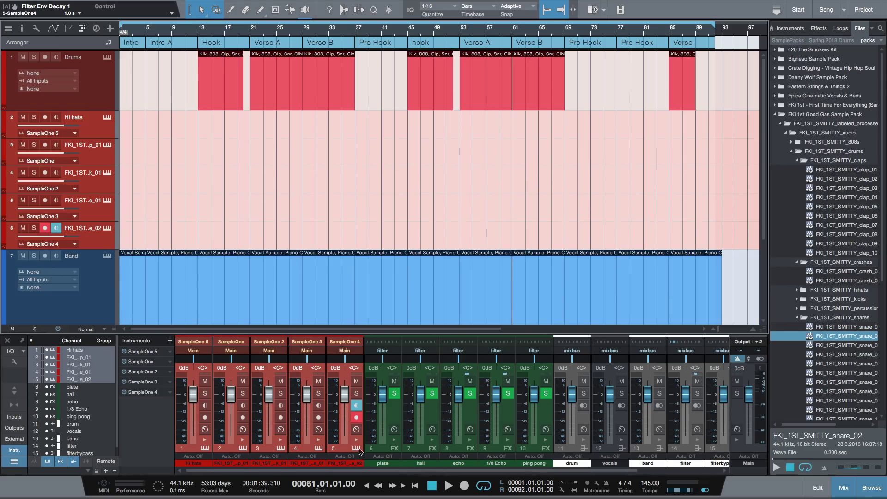
click(207, 352)
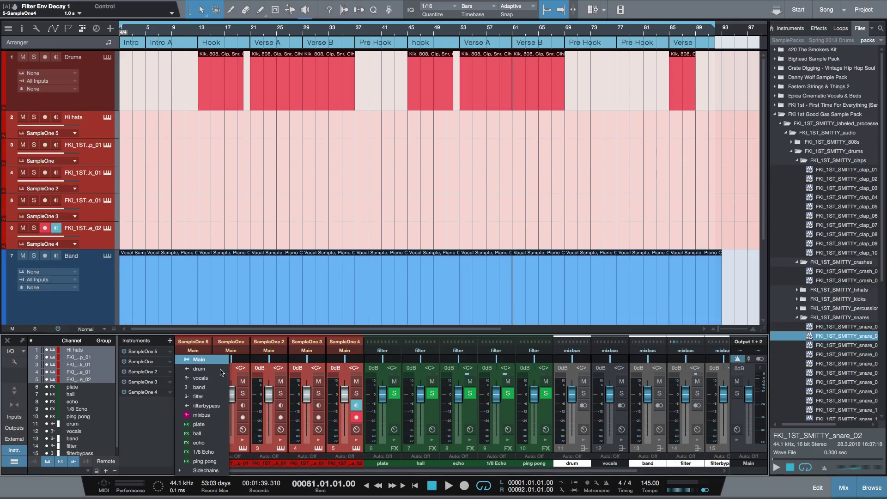
click(199, 368)
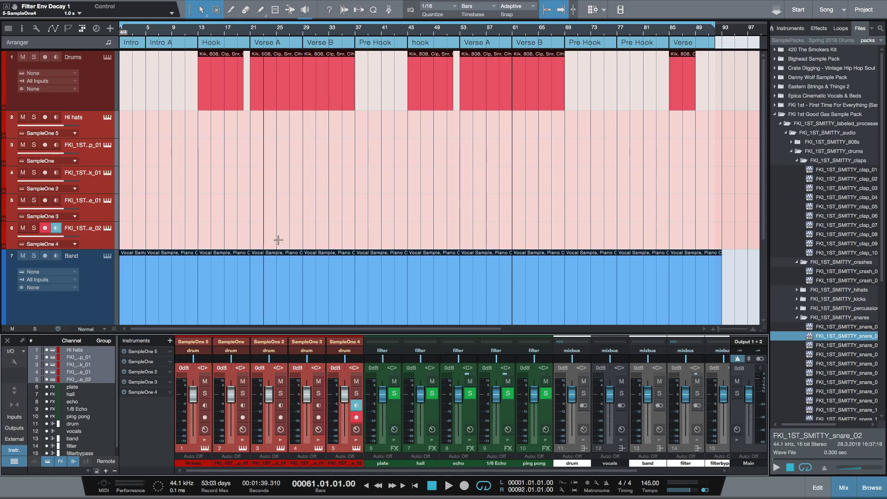
Step: Load the VST2 instrument Omnisphere onto the FX 1 track and close its window
scroll(457, 179, down, 3)
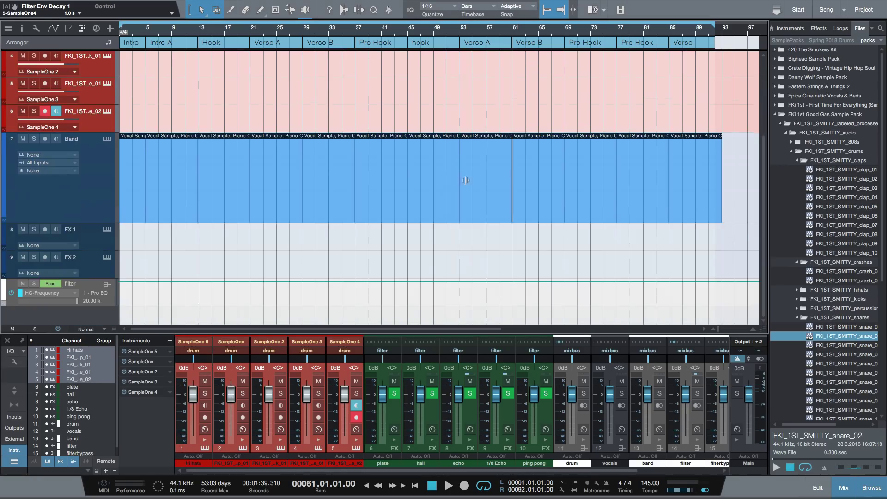
click(775, 114)
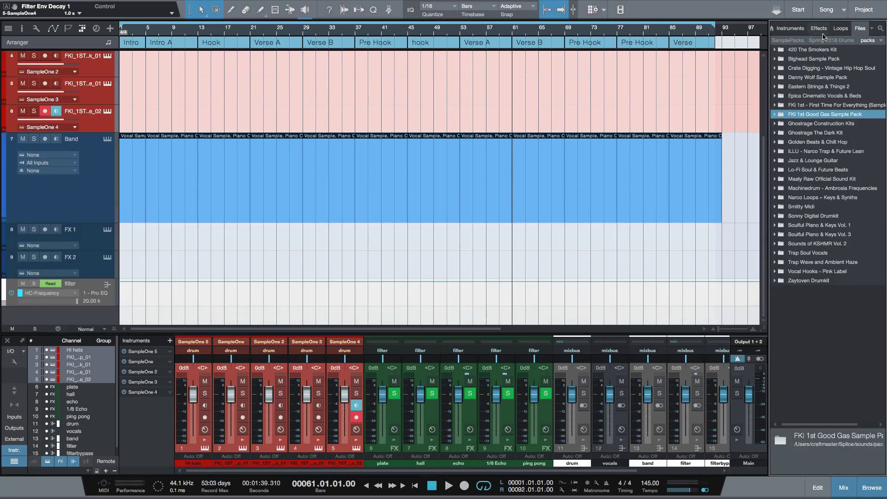
click(799, 29)
click(784, 119)
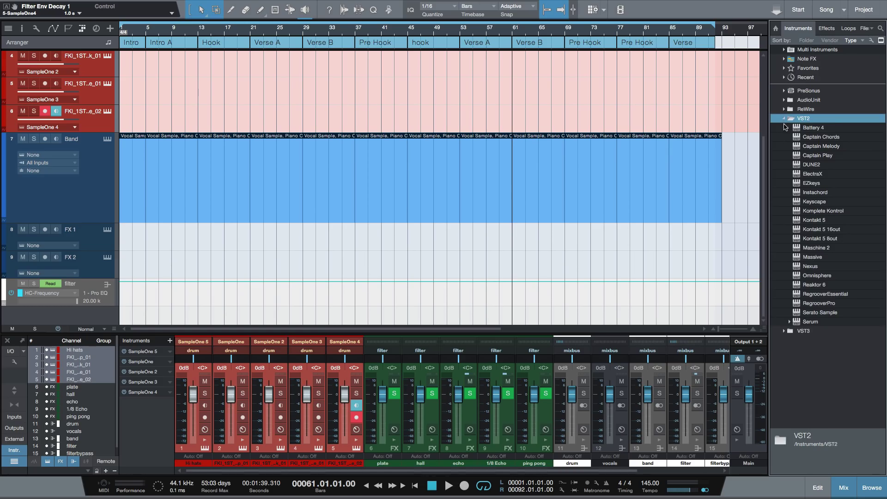
drag(822, 275, 110, 227)
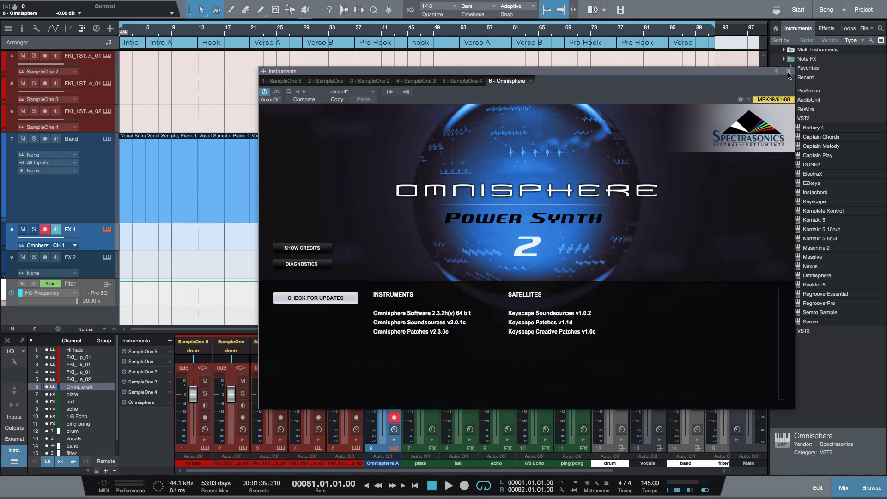
click(789, 72)
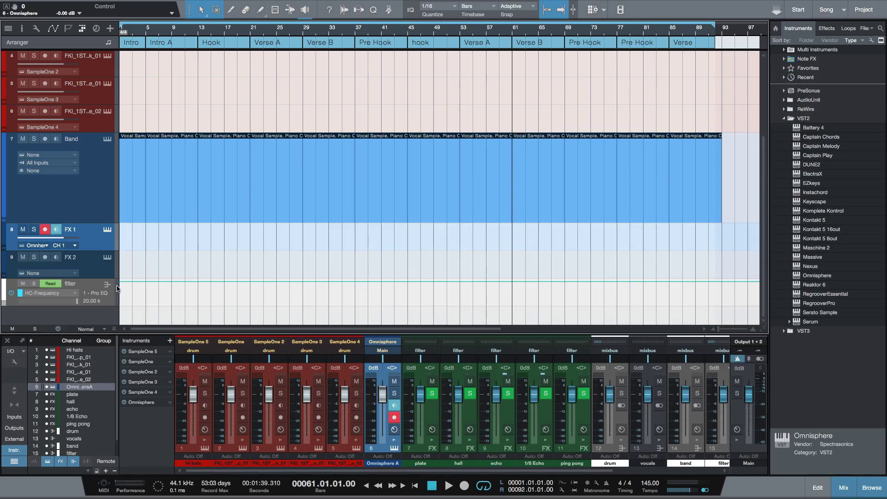
Step: Rename the FX 1 track to Omni 1 and duplicate it three times together with its Omnisphere instrument
click(107, 230)
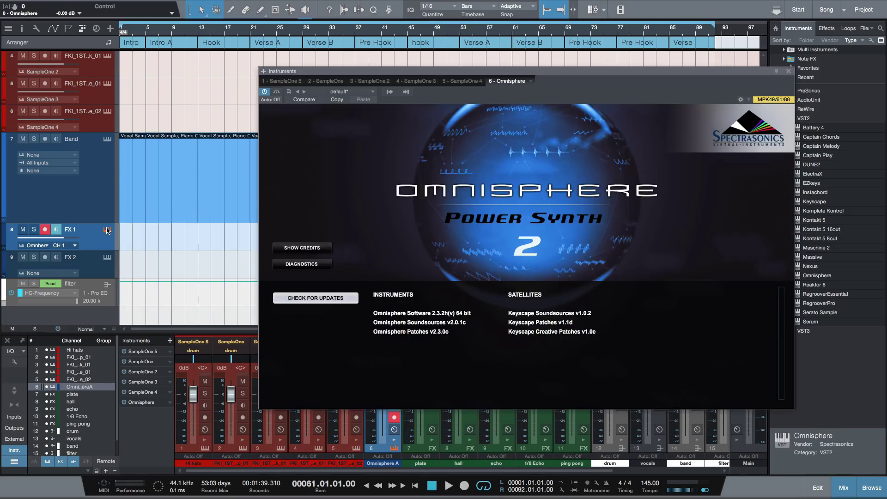
click(107, 230)
double_click(69, 230)
key(BackSpace)
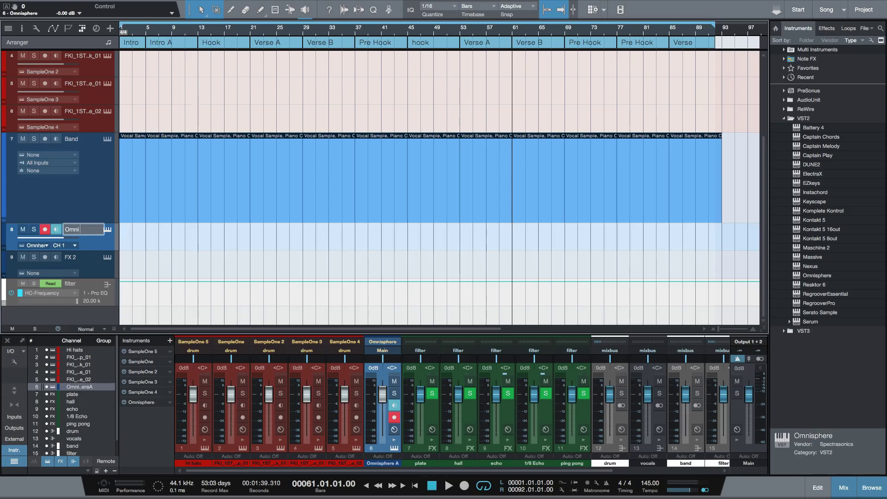
text(Omni 1)
key(Return)
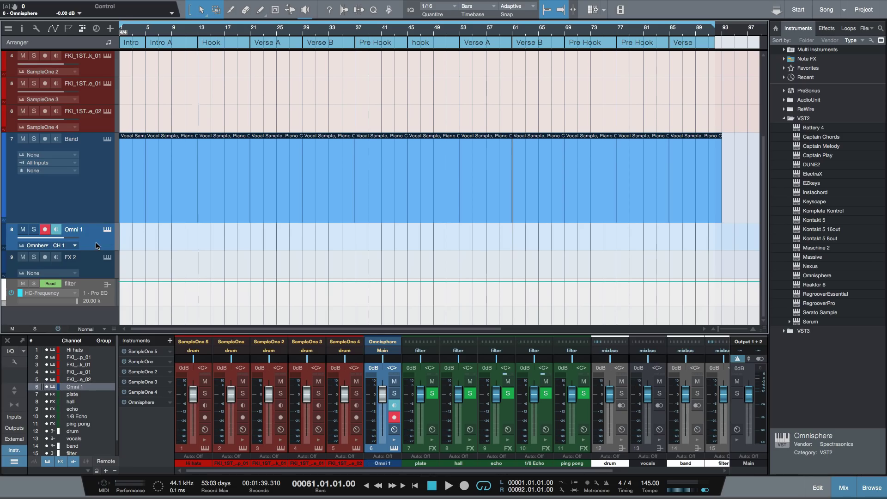
drag(96, 243, 96, 304)
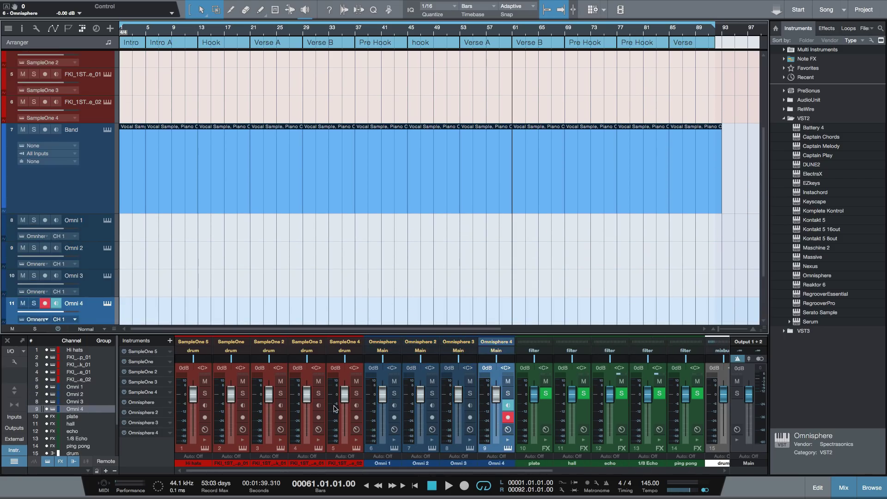
Step: Route the outputs of all four Omni tracks to the band bus
click(390, 447)
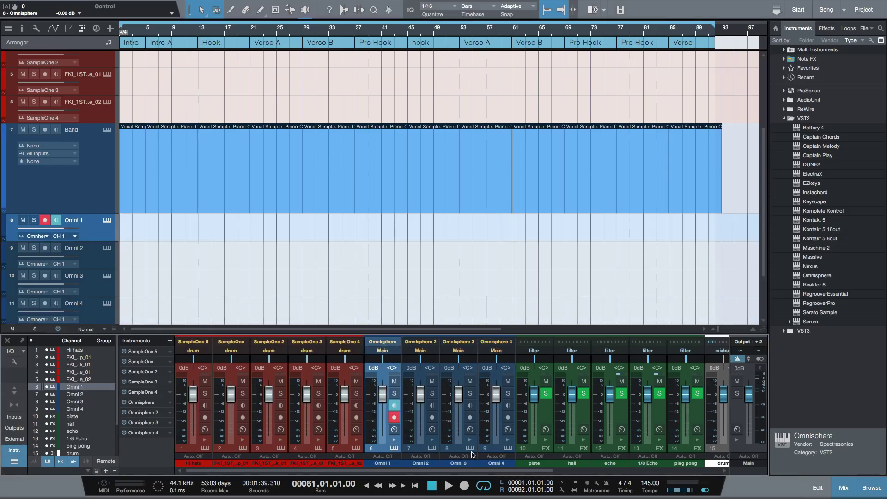
shift+click(496, 451)
click(497, 351)
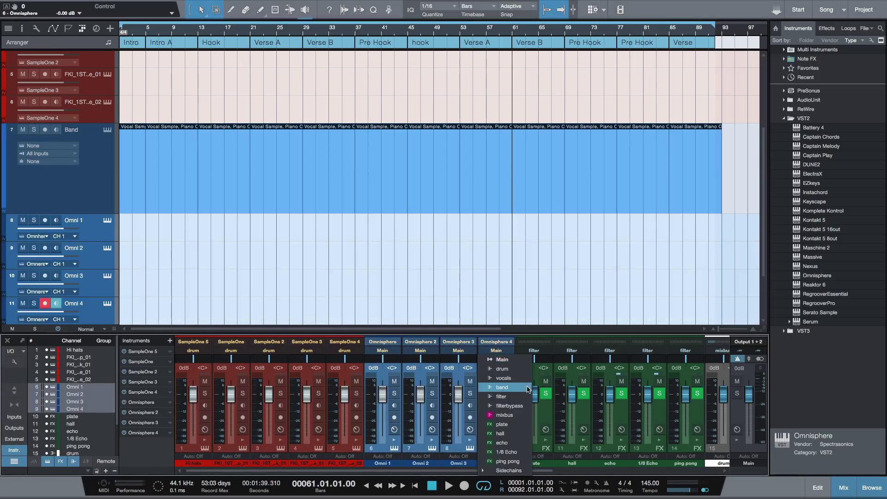
click(501, 387)
drag(499, 470, 522, 473)
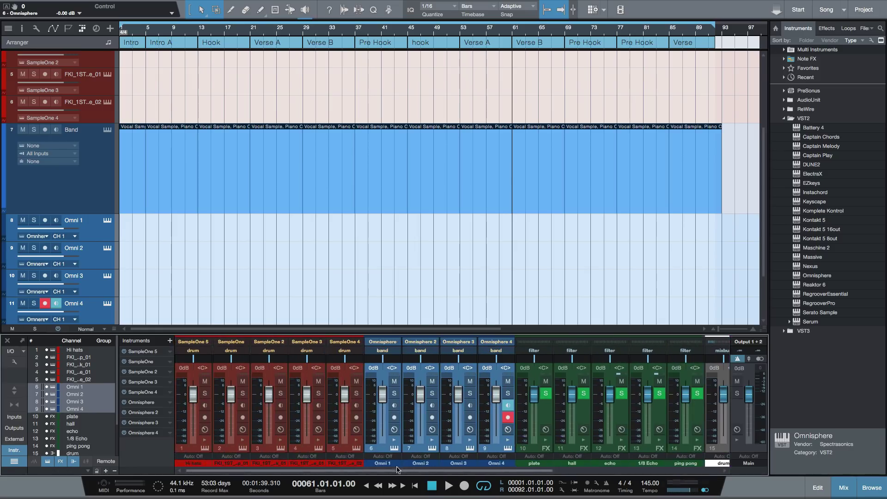
click(152, 223)
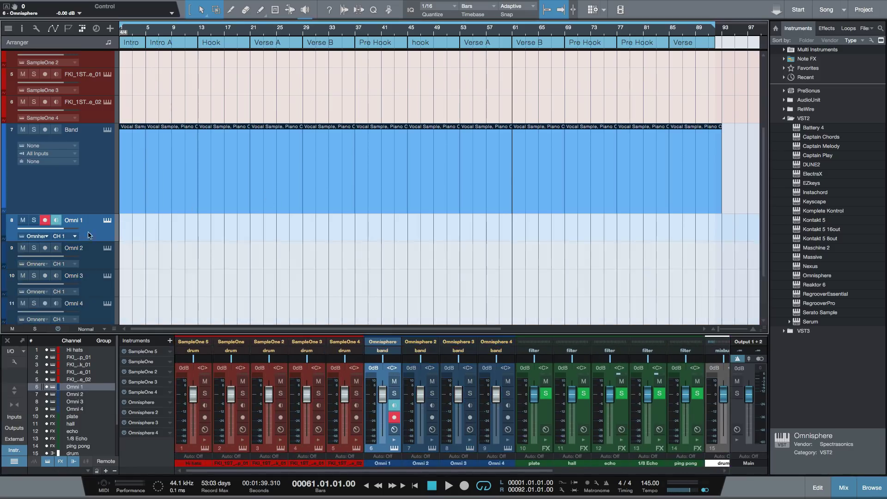
Step: Reorder the SampleOne tracks so the kick sits directly below Drums, followed by the clap, both snares and Hi hats
scroll(163, 134, up, 5)
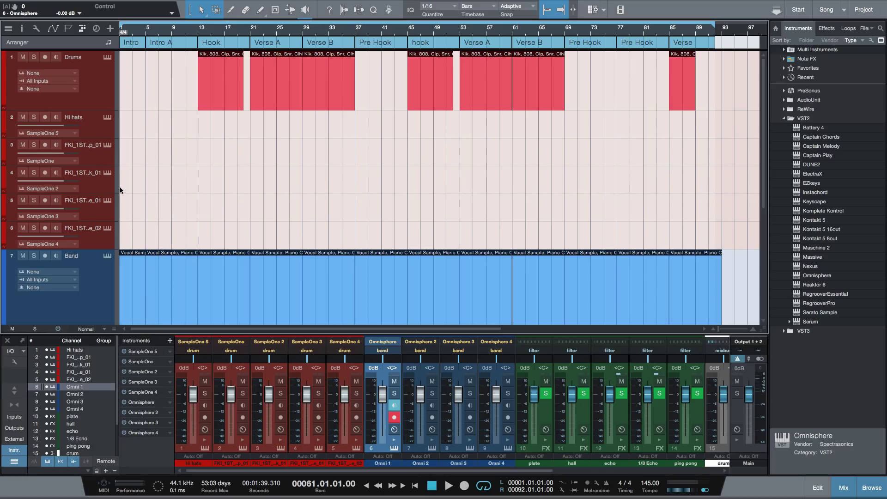
click(89, 160)
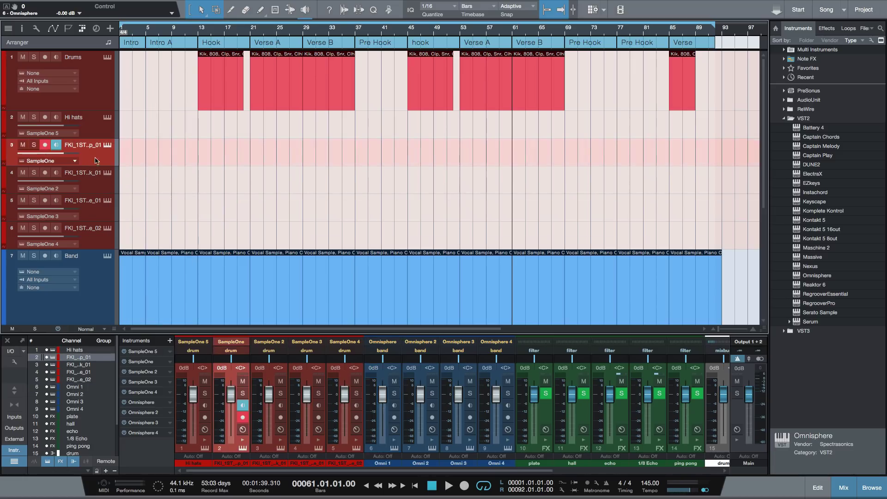
click(107, 145)
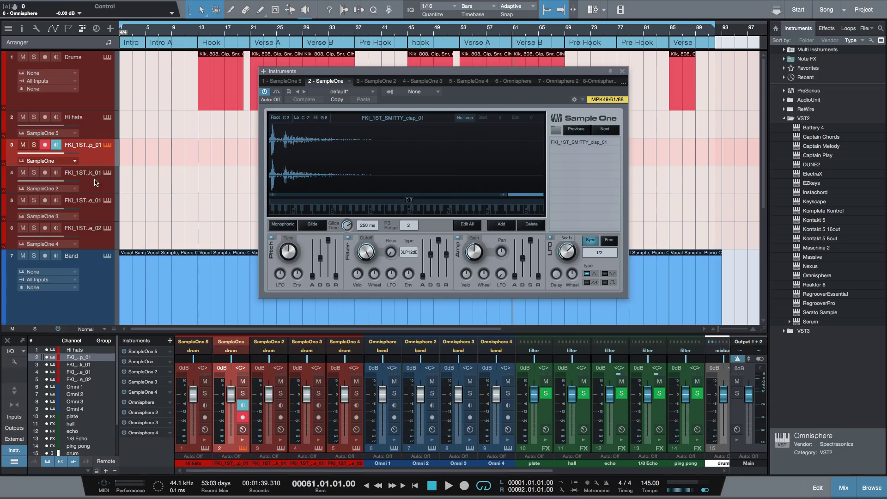
click(95, 182)
drag(97, 178, 94, 146)
click(98, 160)
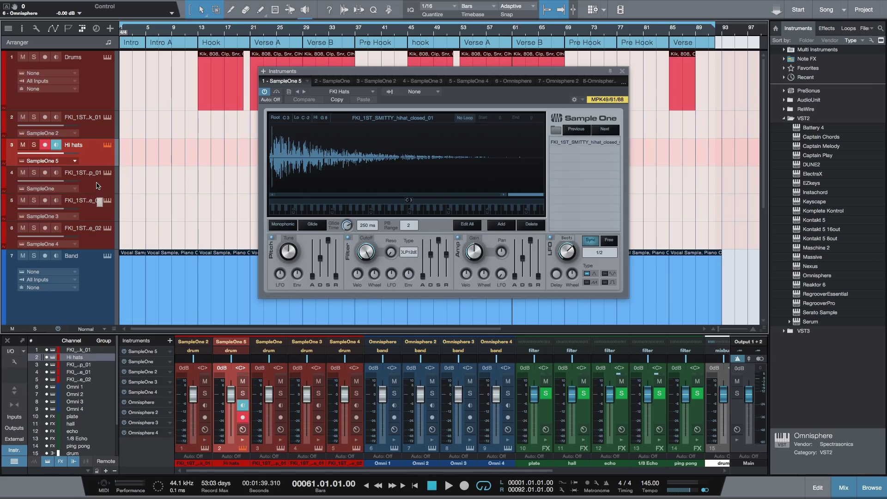
drag(98, 239, 98, 236)
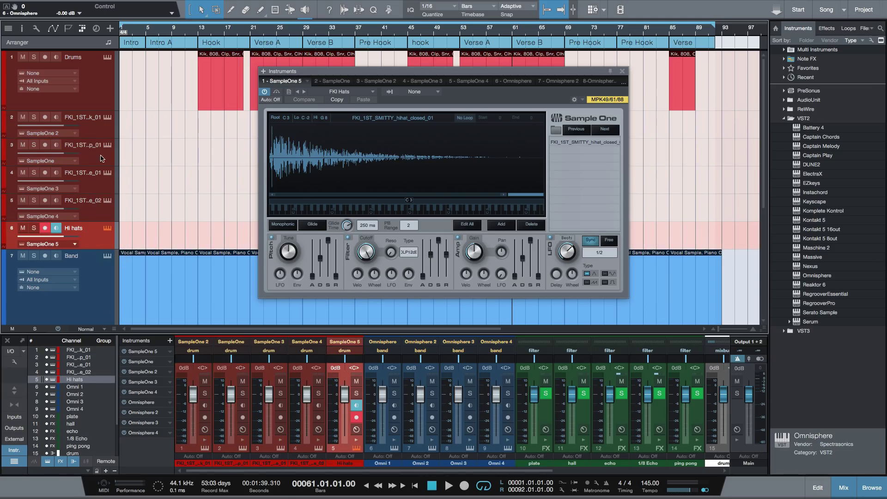
Step: Rename the clap track to clp and the kick track to kik
double_click(87, 146)
text(clp)
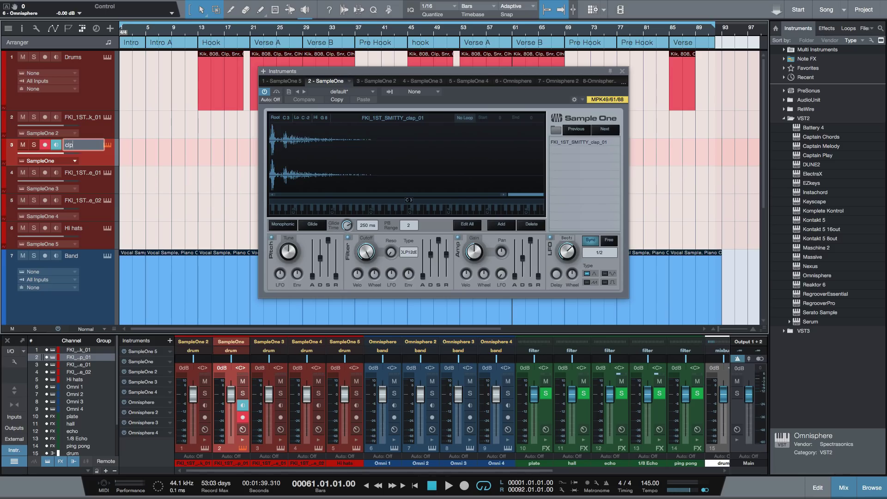
key(Return)
double_click(82, 119)
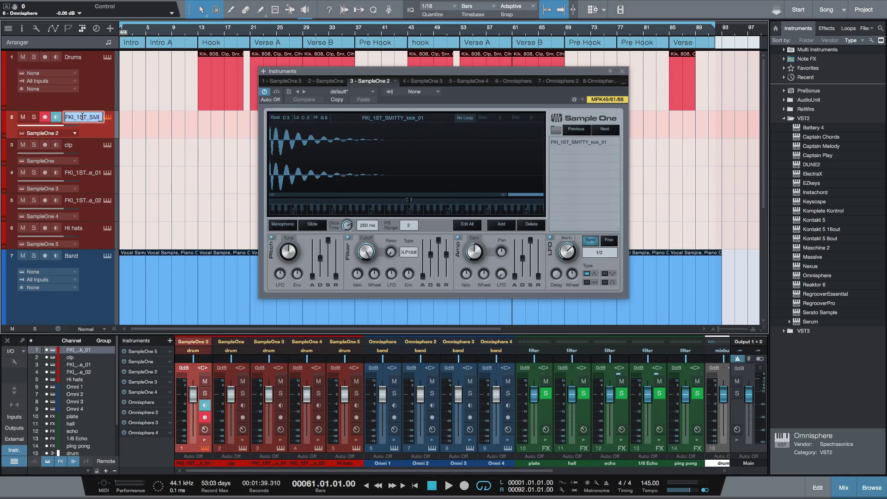
text(kik)
key(Return)
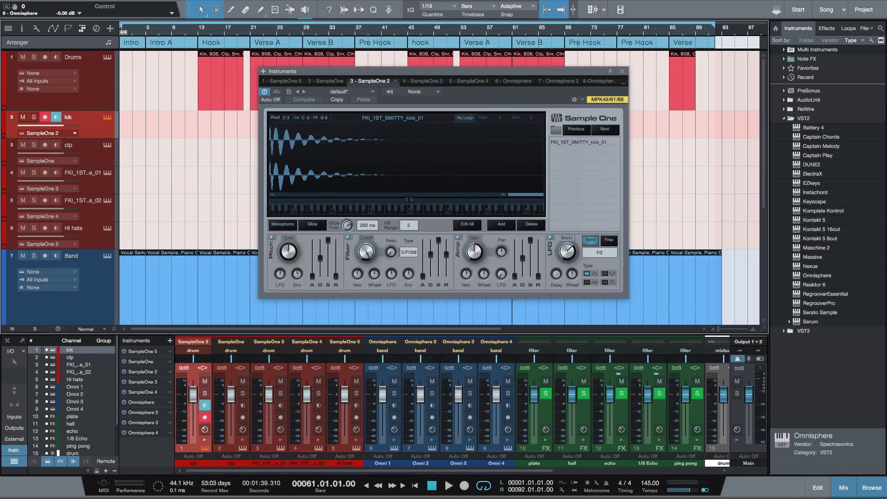
Step: Rename the first snare track to snr and the second to snr 2, and close the instrument window
click(91, 184)
double_click(86, 173)
text(snr)
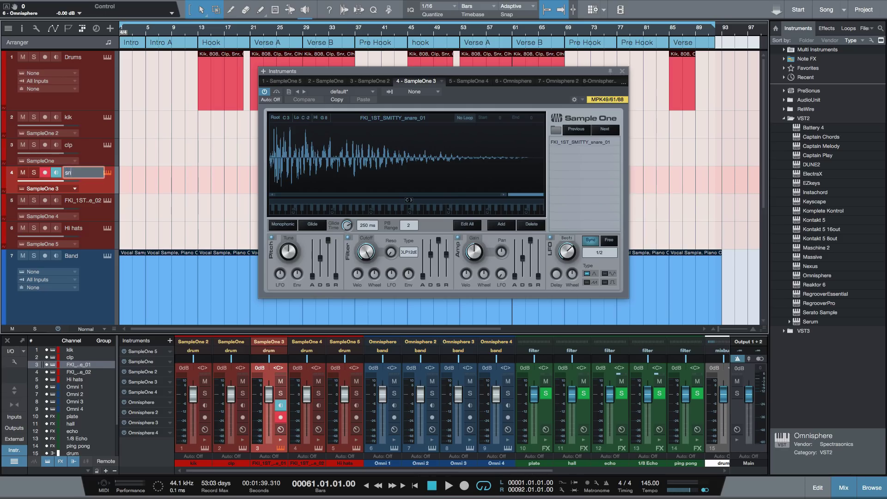
key(Return)
click(83, 199)
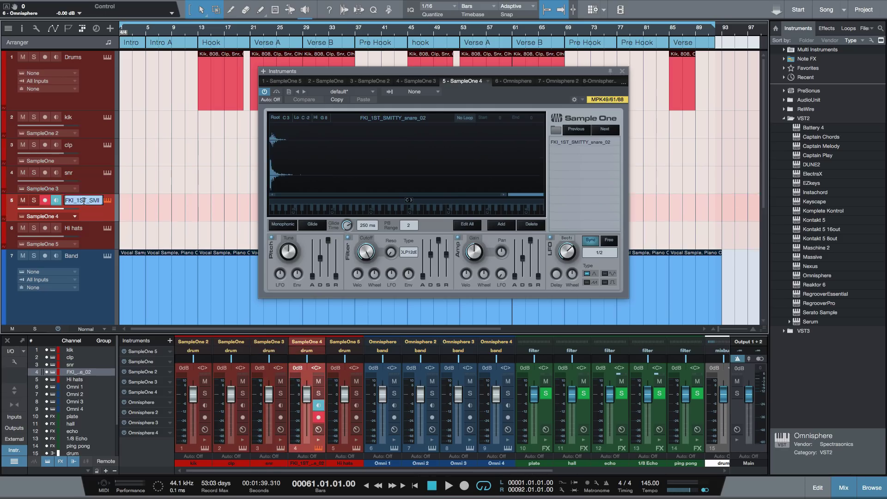
double_click(83, 199)
text(snr)
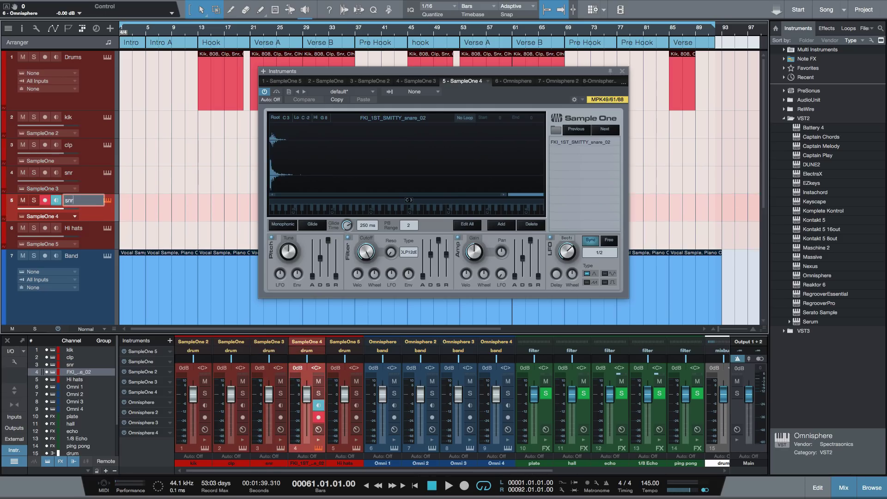
text( 2)
key(Return)
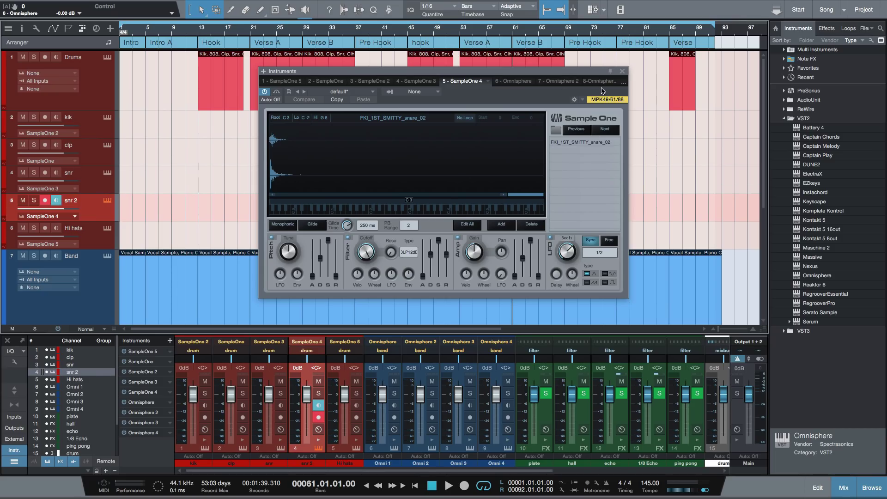
click(622, 72)
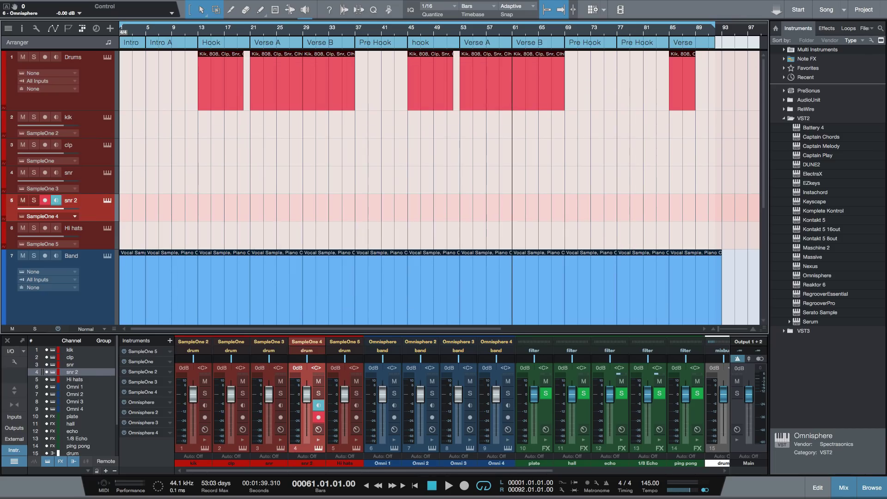
Step: Browse the files on PC Drive and expand the 808s I Use folder inside Drums
click(872, 29)
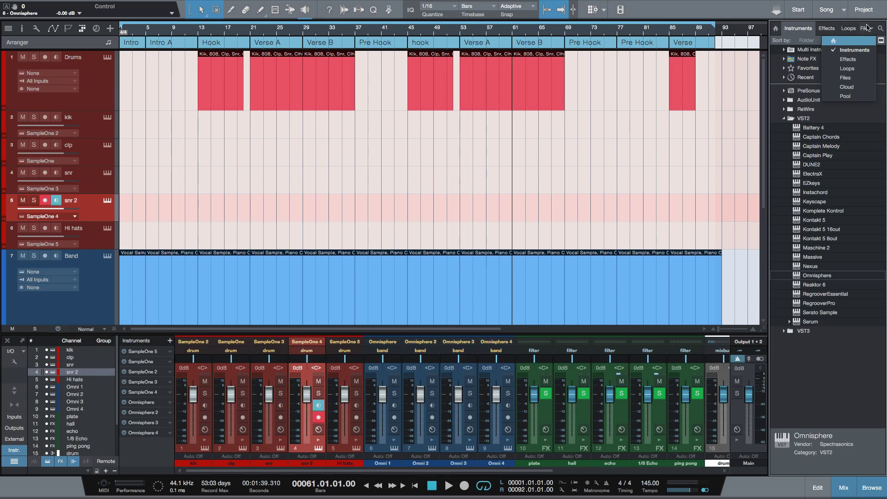
click(884, 28)
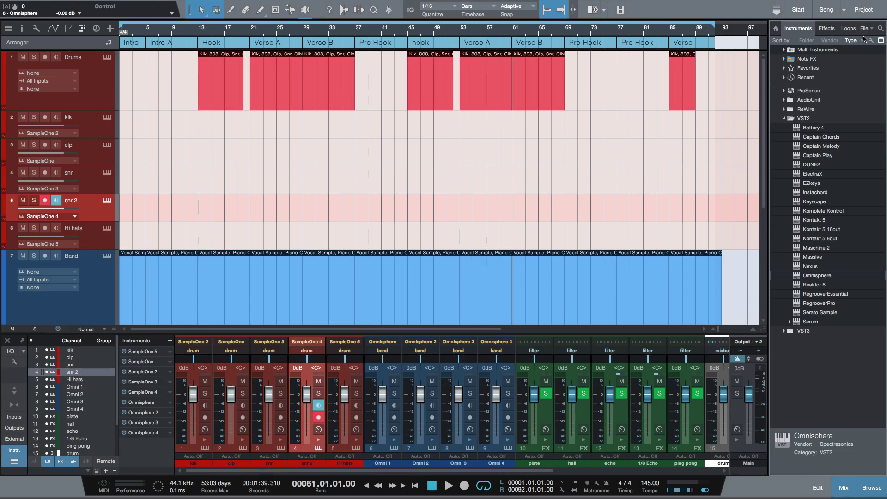
click(865, 28)
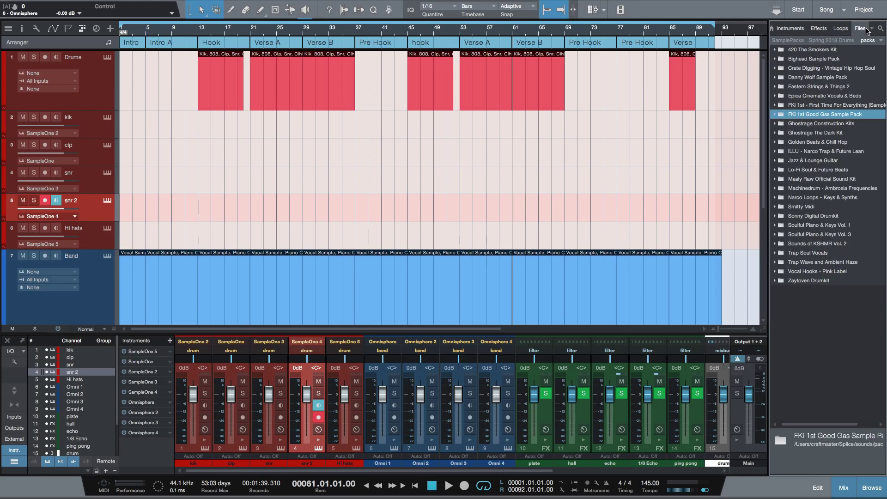
click(871, 30)
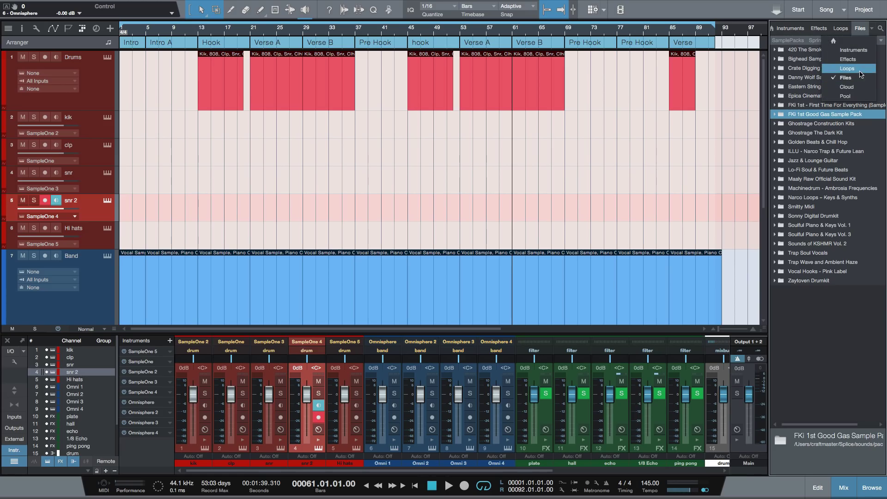
click(859, 78)
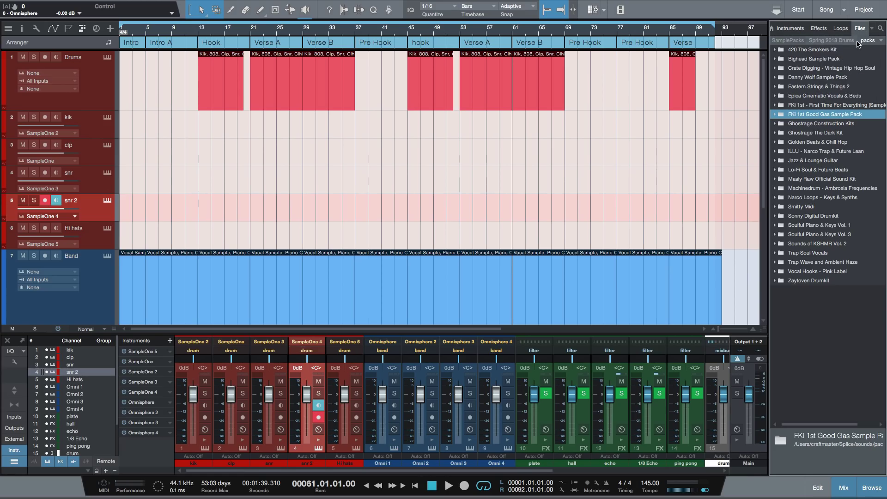
click(881, 41)
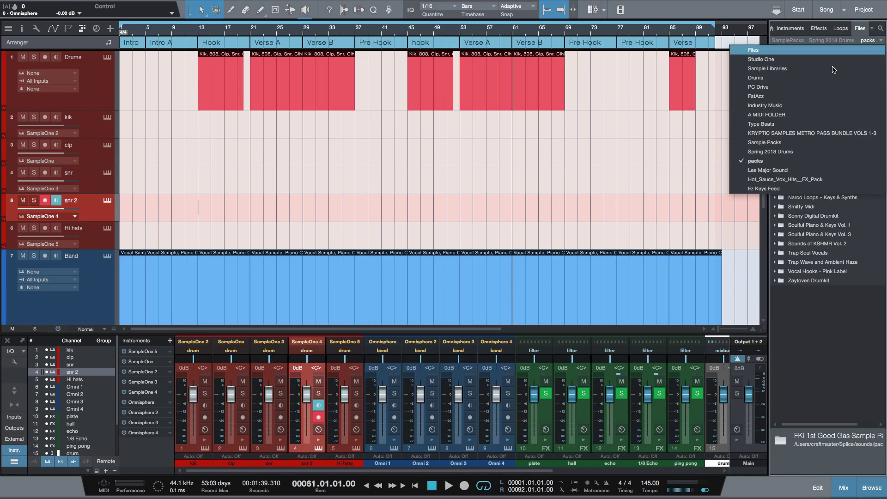
click(771, 86)
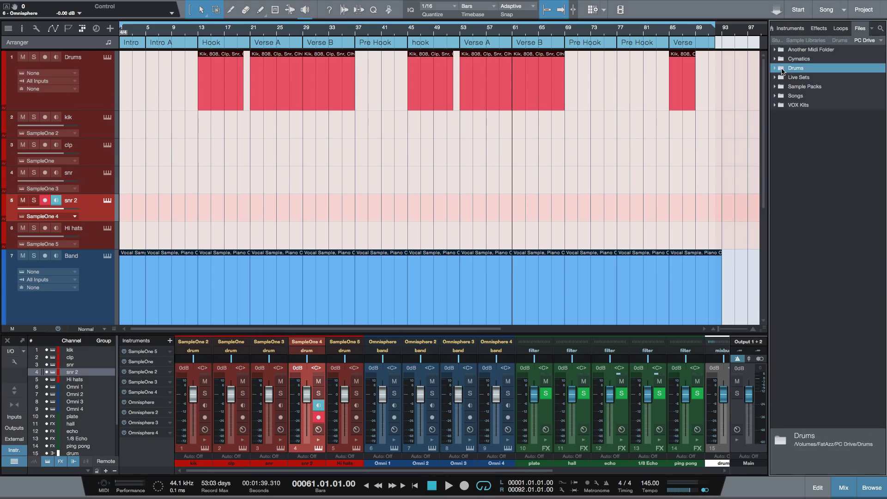
click(775, 68)
click(780, 86)
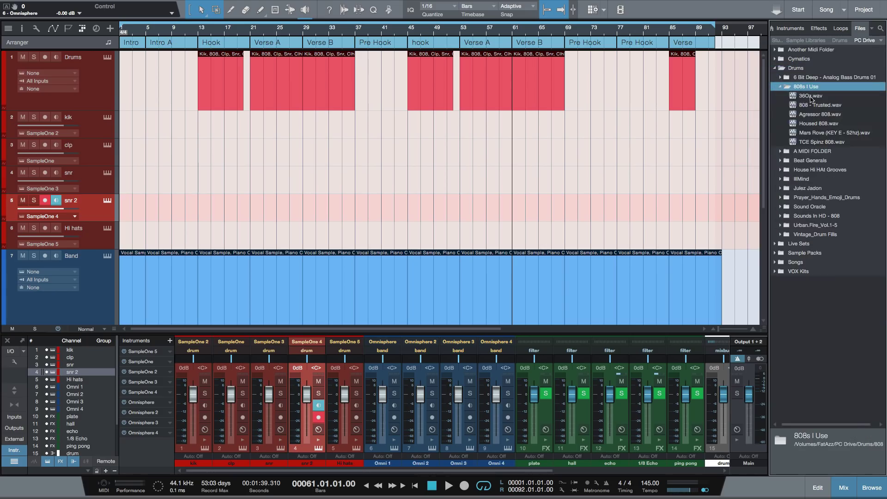
Step: Load 36Oz.wav into a new SampleOne track, set the instrument to monophonic and close its window
right_click(811, 99)
click(806, 110)
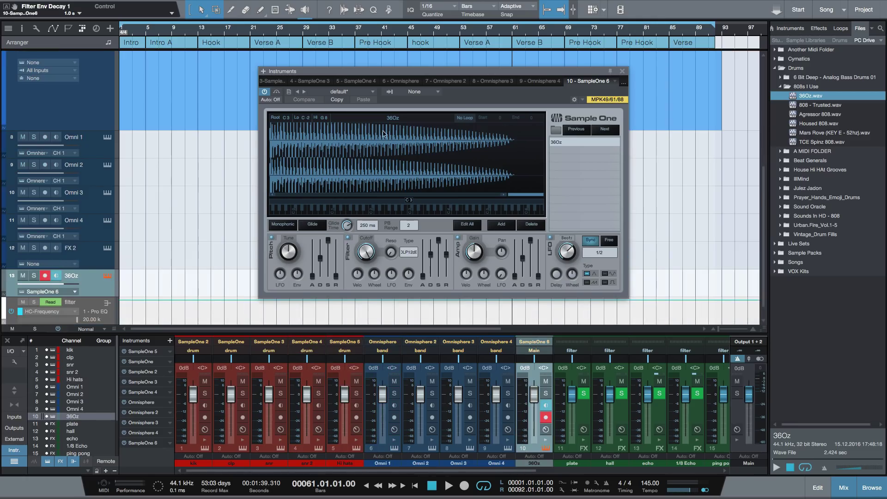
drag(541, 280, 540, 238)
click(279, 225)
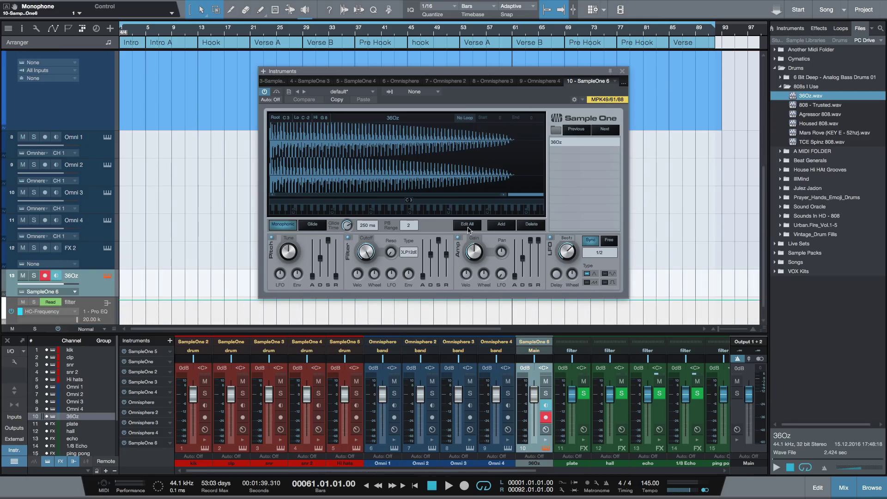
click(622, 72)
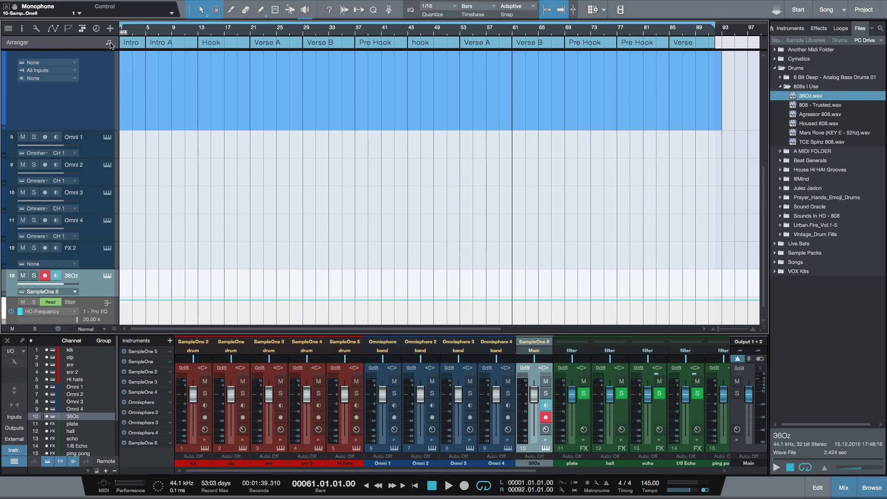
Step: Move the 36Oz track up to directly below the Drums track
scroll(91, 98, up, 6)
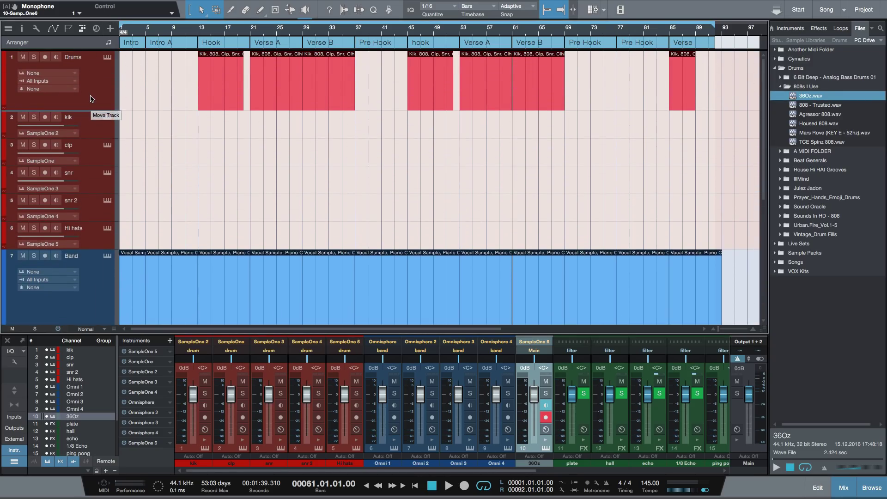
drag(92, 99, 90, 104)
right_click(106, 118)
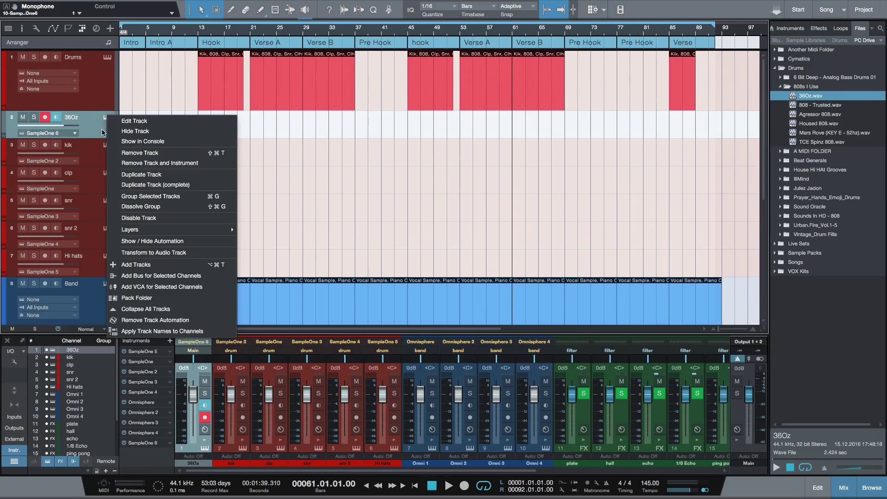
click(91, 120)
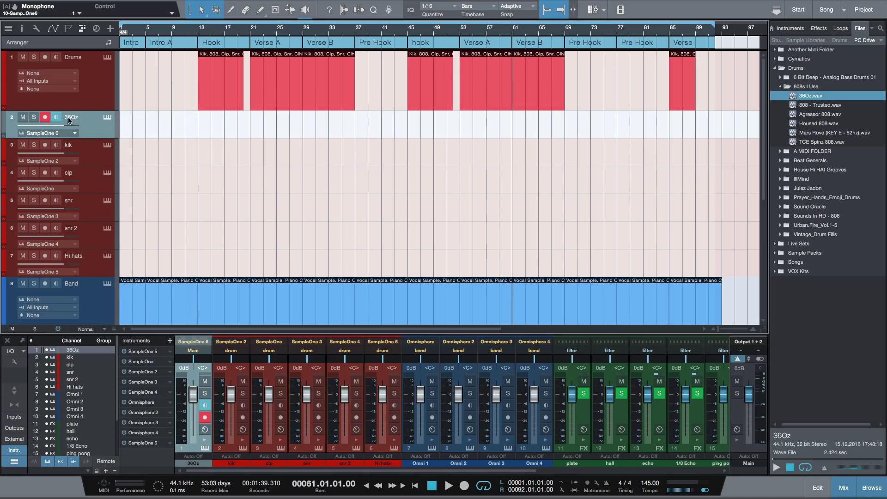
Step: Rename the 36Oz track to 808 and color it red
double_click(69, 120)
text(808)
key(Return)
click(2, 122)
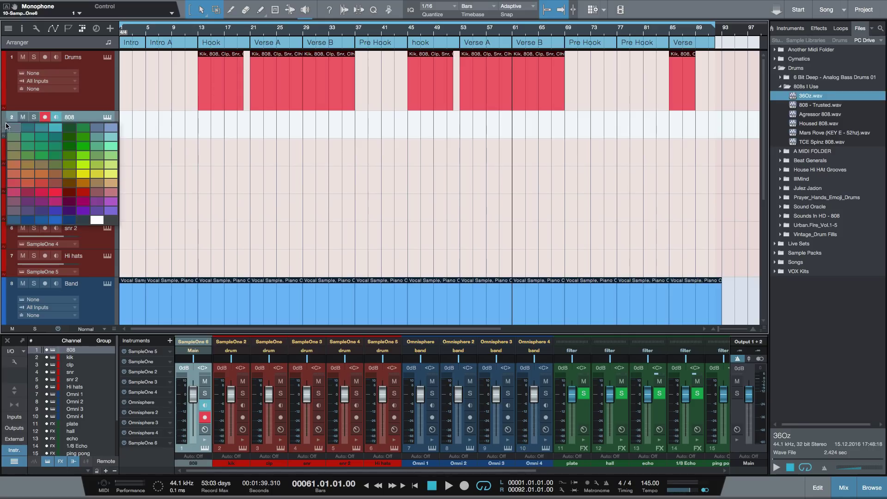
click(87, 203)
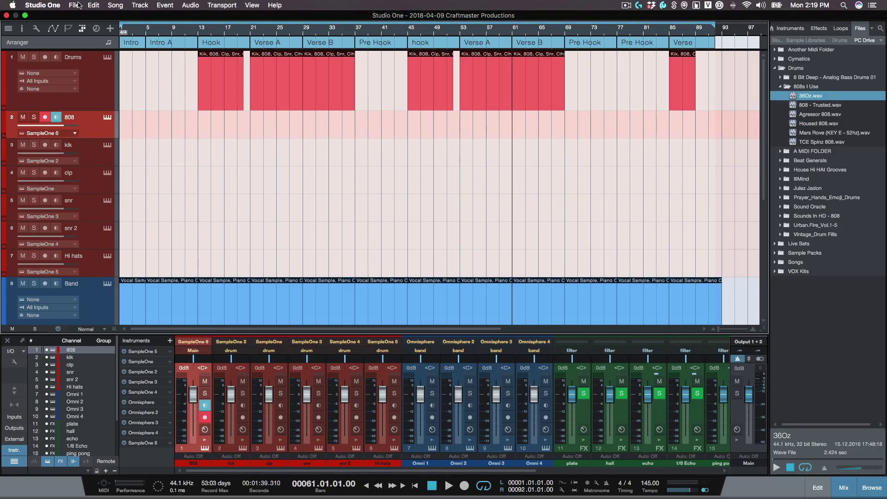
Step: Save the song as a template, replacing the existing AA 2 King Kong 145 template
click(75, 5)
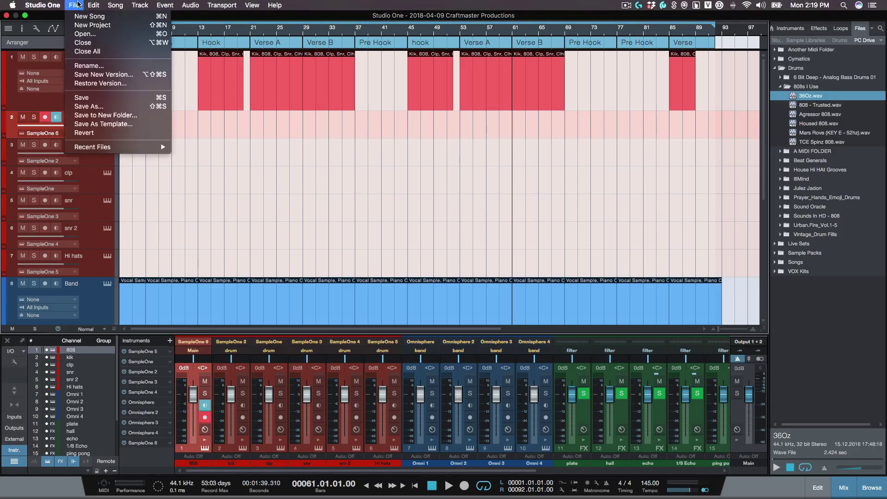
click(125, 124)
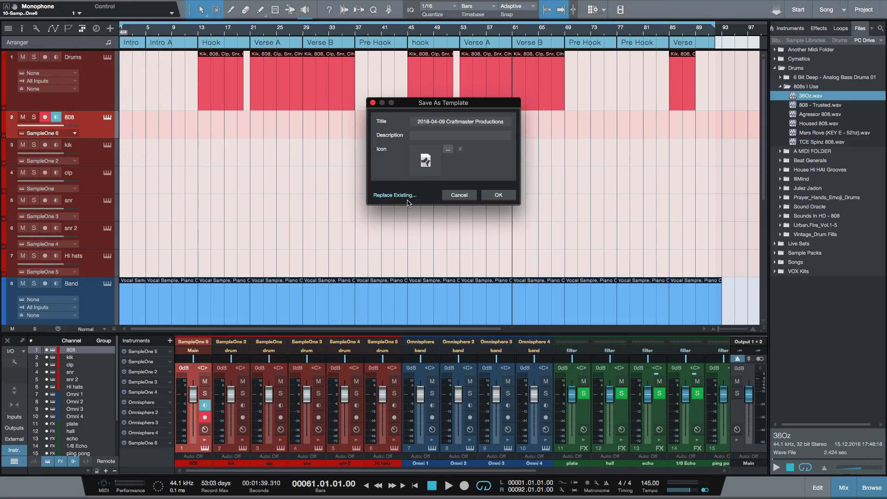
click(409, 198)
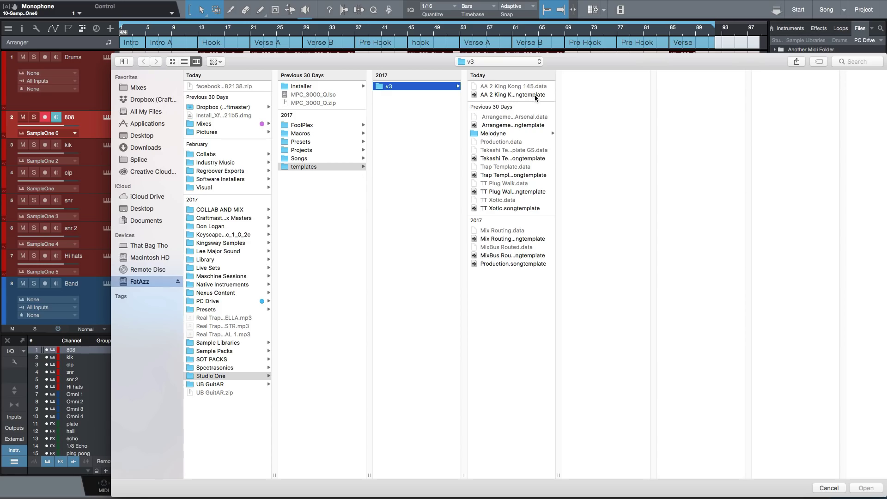
click(500, 98)
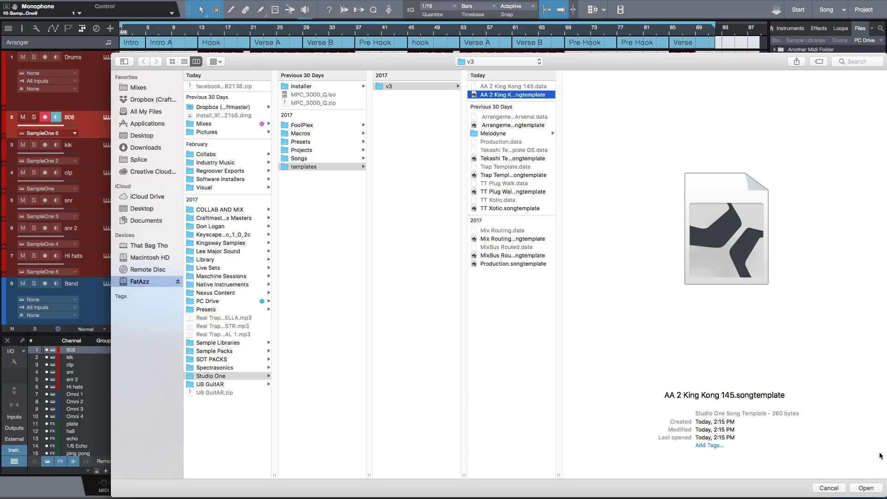
click(868, 492)
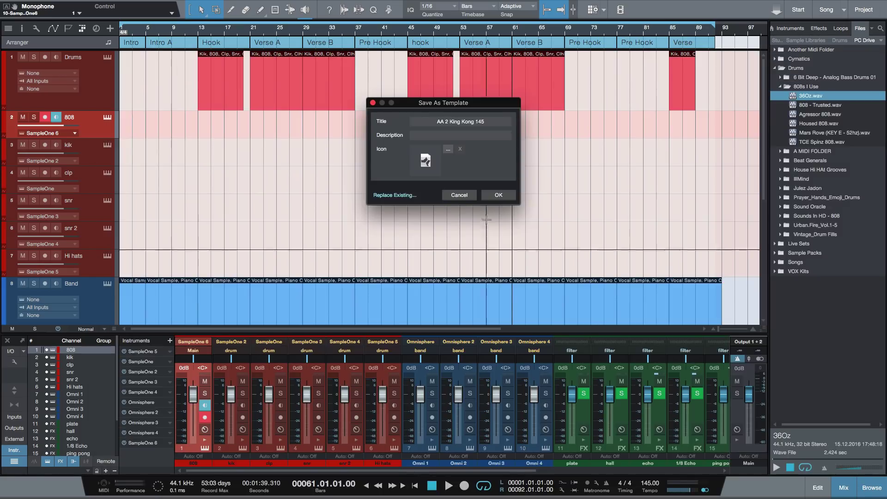
click(497, 202)
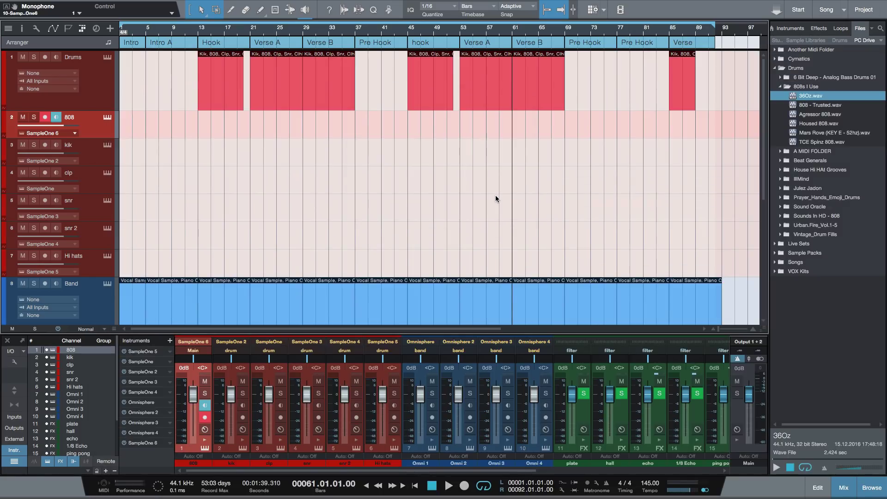
Step: Create an empty instrument part on the Omni 1 track and shorten it to the four-bar Intro section
scroll(154, 192, down, 5)
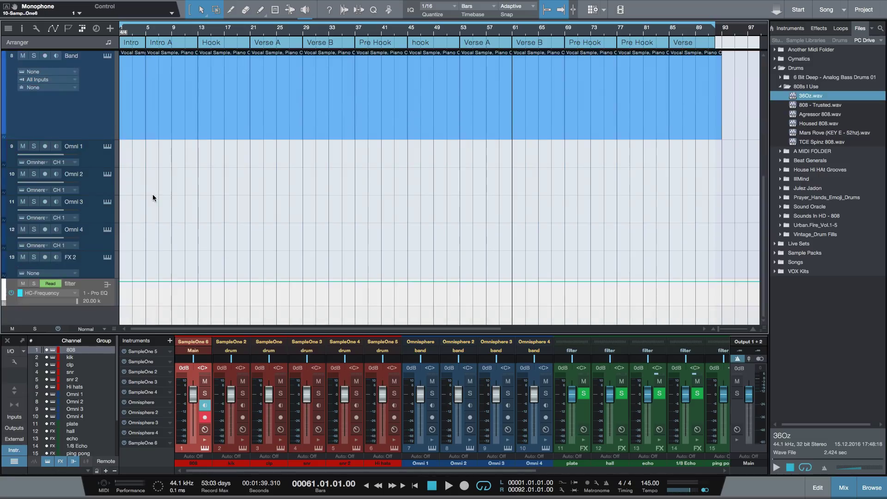
scroll(139, 201, up, 5)
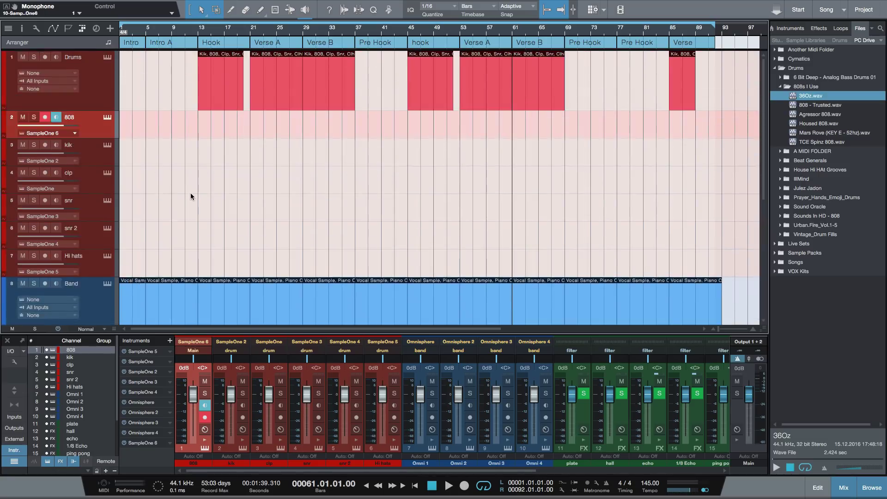
scroll(190, 196, down, 5)
drag(153, 30, 216, 43)
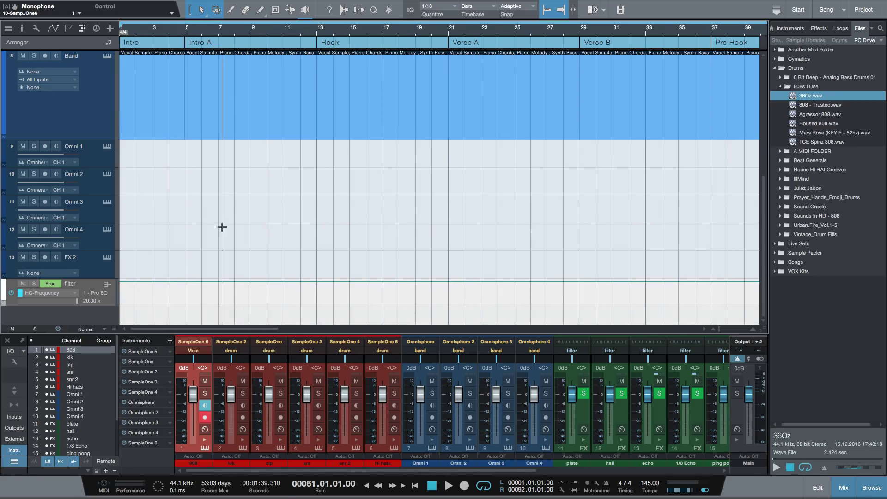
click(204, 162)
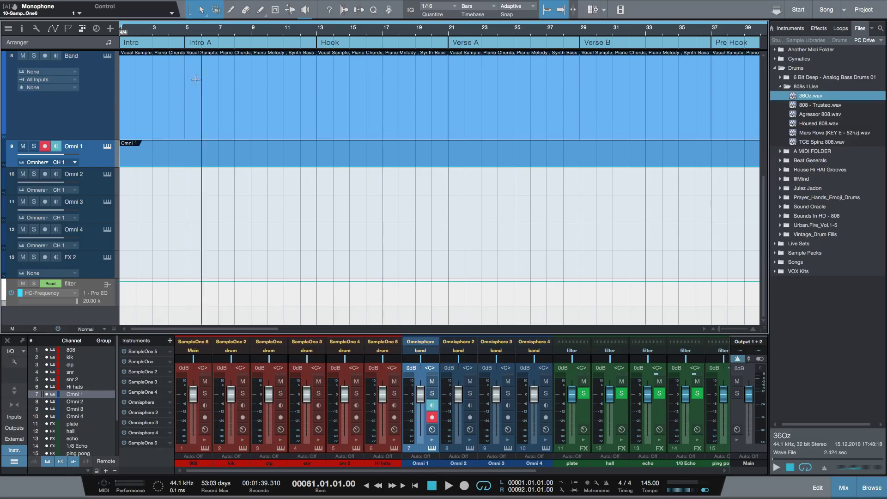
drag(236, 30, 359, 6)
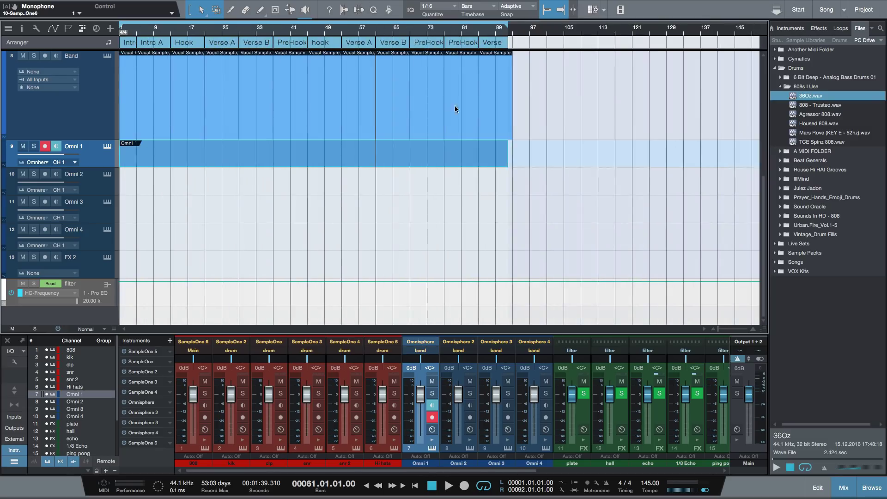
drag(508, 154, 136, 185)
Step: Open the Omni 1 part in an enlarged note editor and set the quantize value to 1/8
double_click(132, 163)
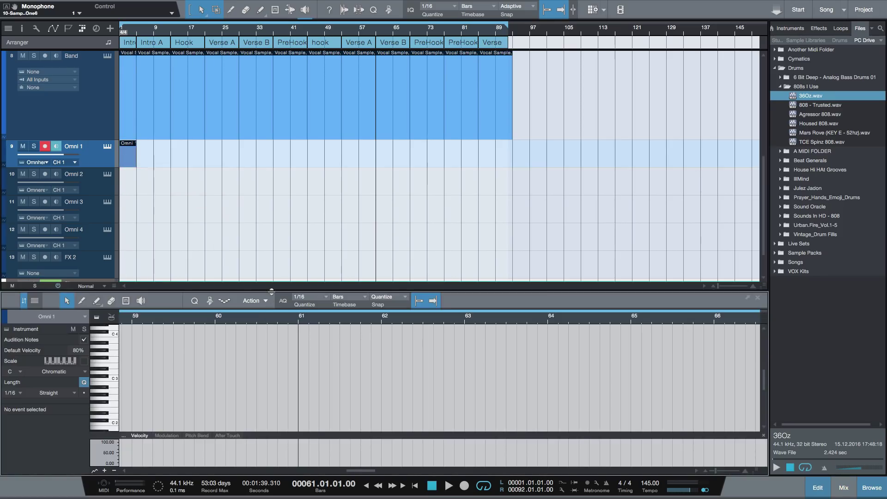
drag(271, 289, 346, 222)
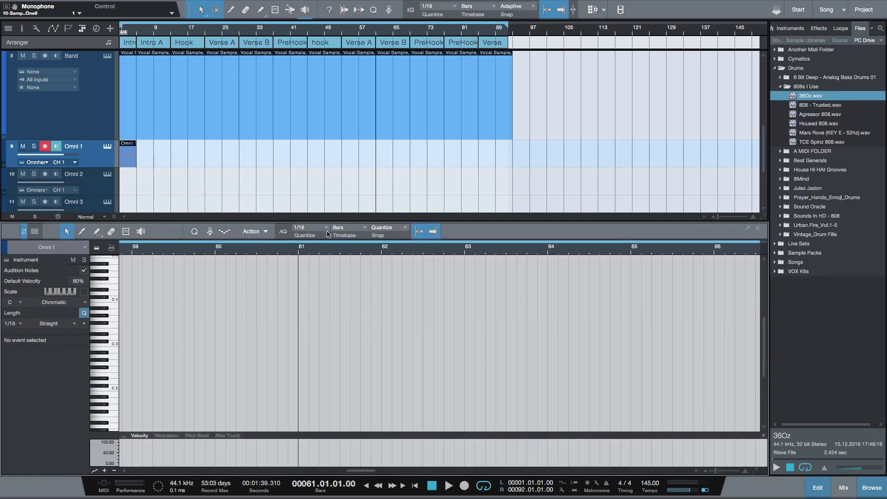
click(328, 234)
click(371, 242)
double_click(132, 161)
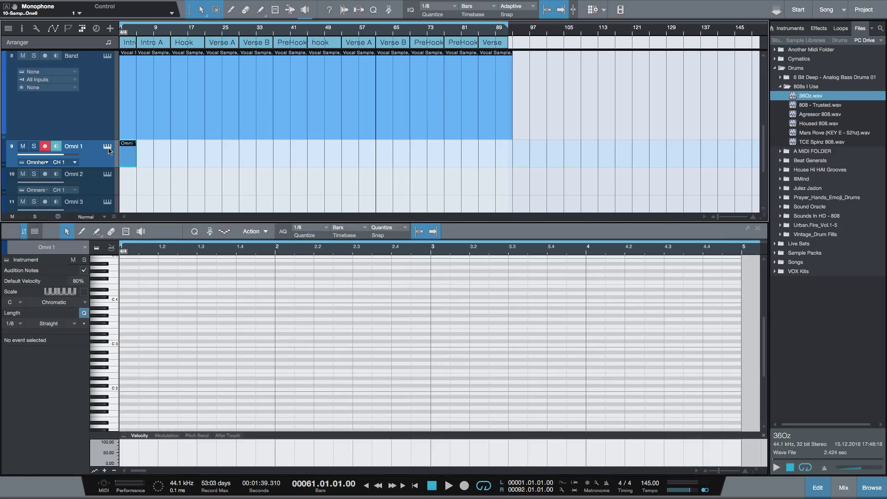
Step: Open the Omni 1 track's Omnisphere instrument and filter its patches by the TRAP type
click(108, 147)
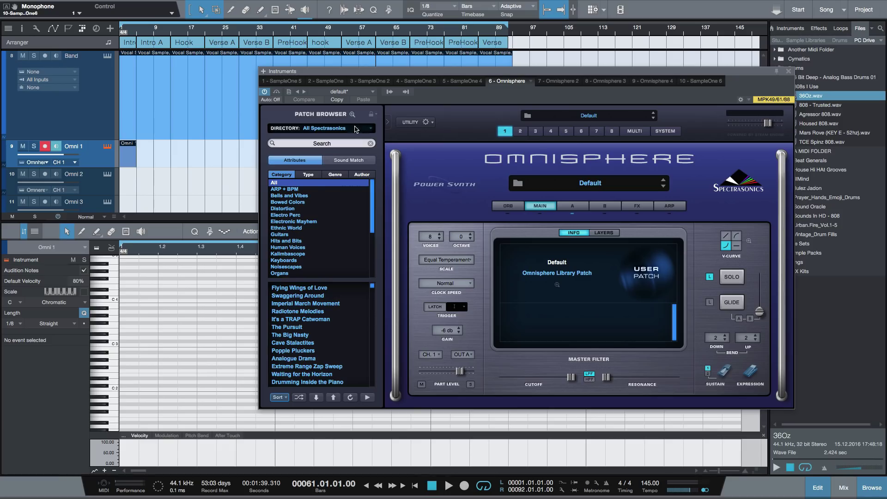
click(356, 129)
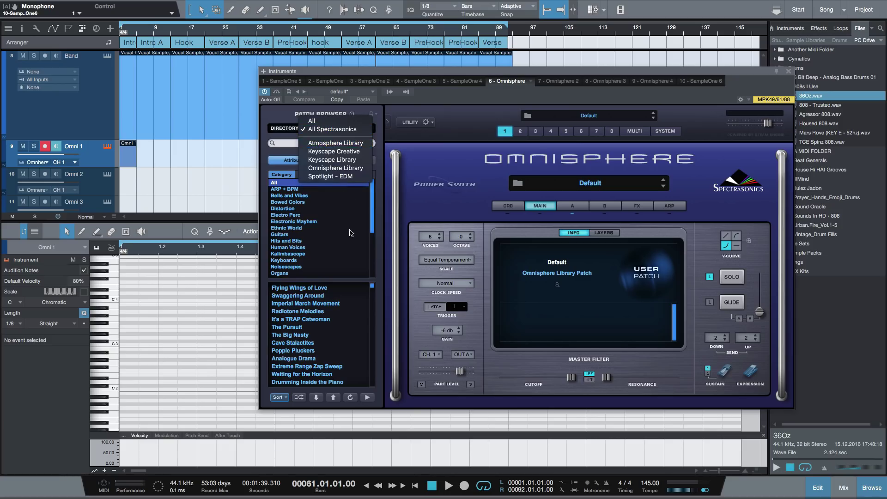
click(349, 233)
click(308, 175)
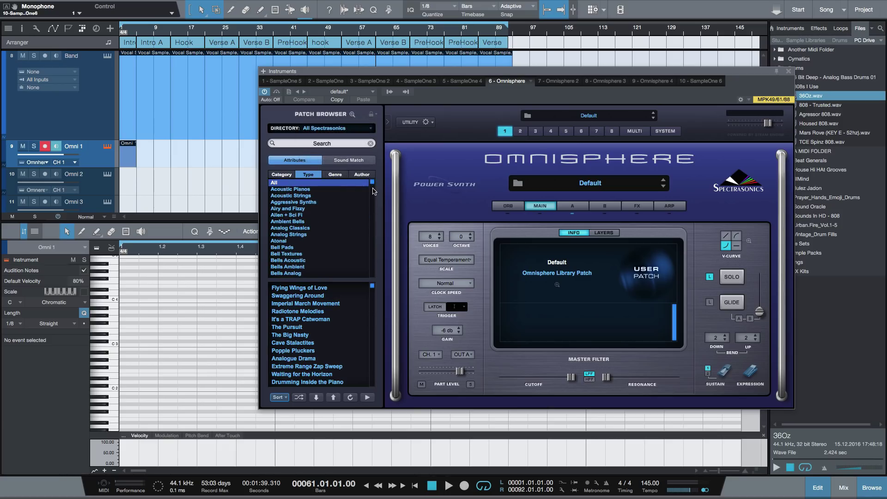
drag(373, 185, 375, 273)
click(291, 247)
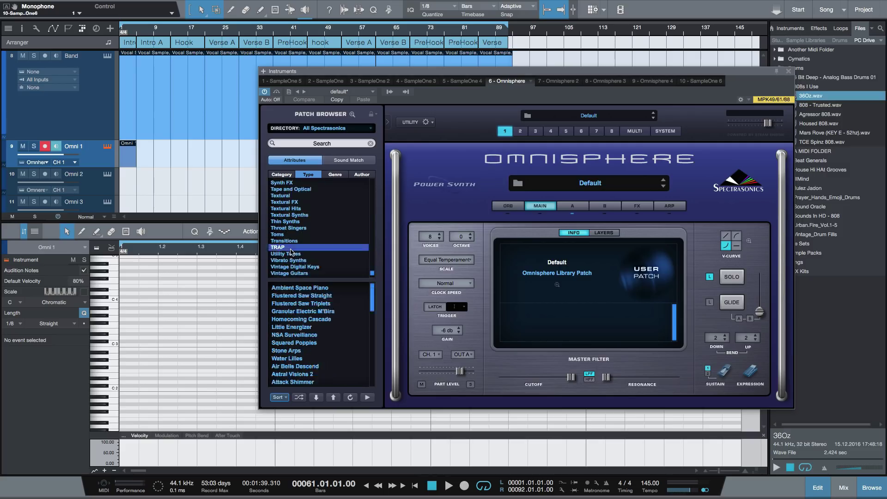
Step: Narrow the patches to the Keyboards category, load Ambient Space Piano and close the instrument window
click(288, 176)
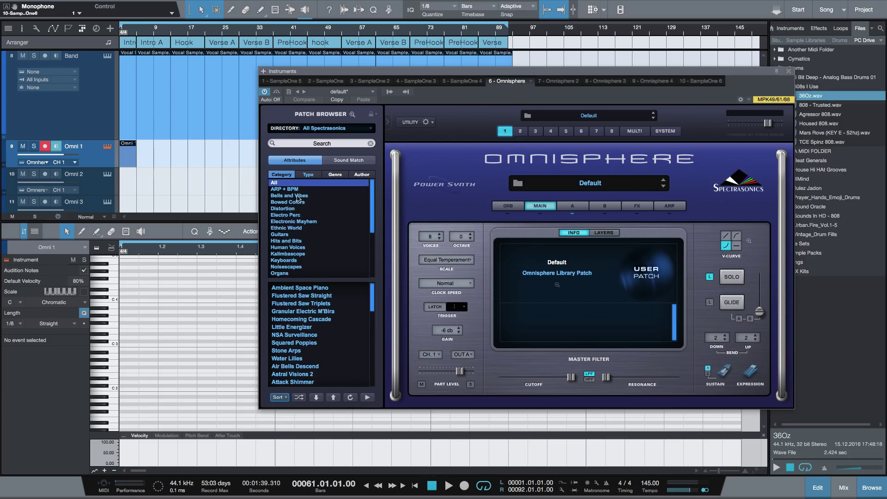
click(298, 262)
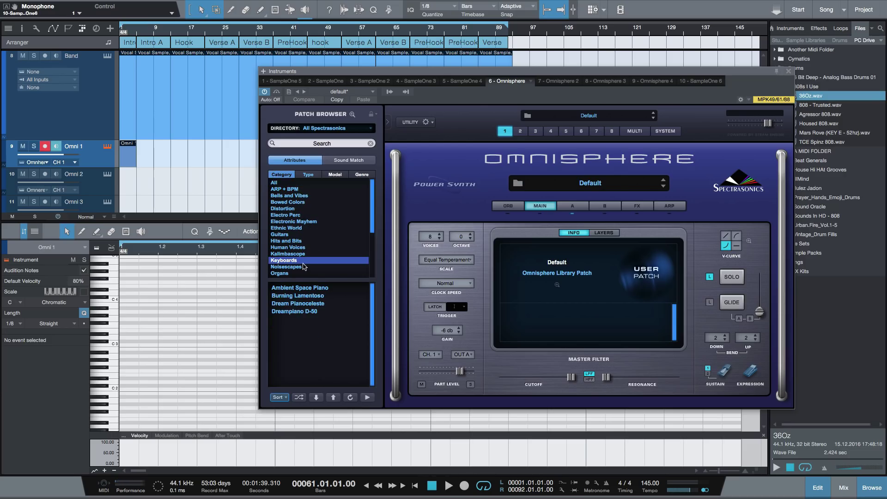
click(309, 289)
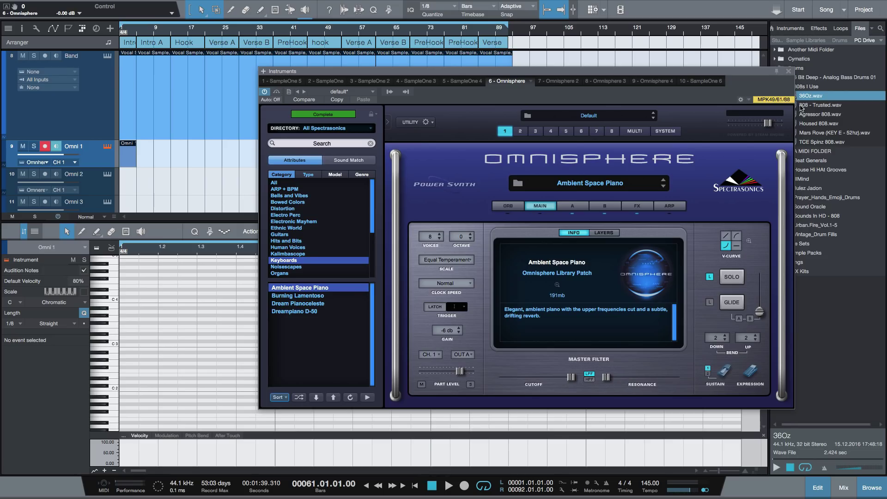
click(788, 72)
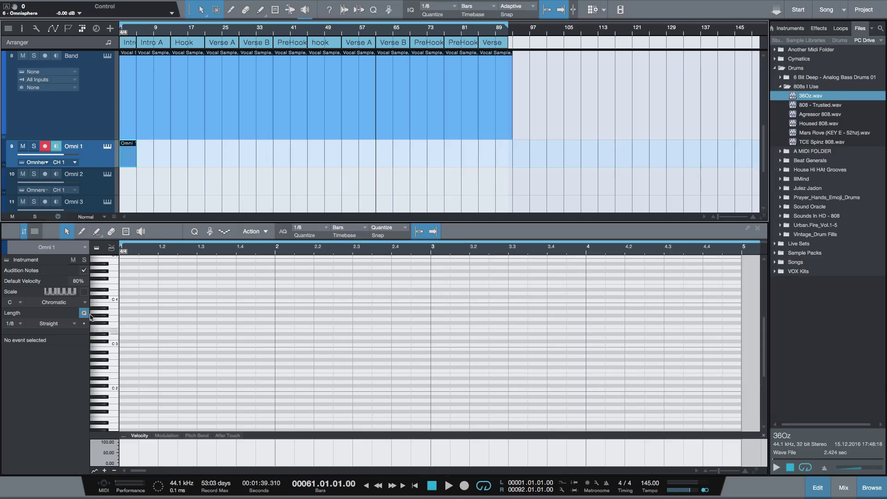
Step: Draw a one-bar chord of D3, F3 and A3 in bar 1 of the Omni 1 part and play it back
click(114, 384)
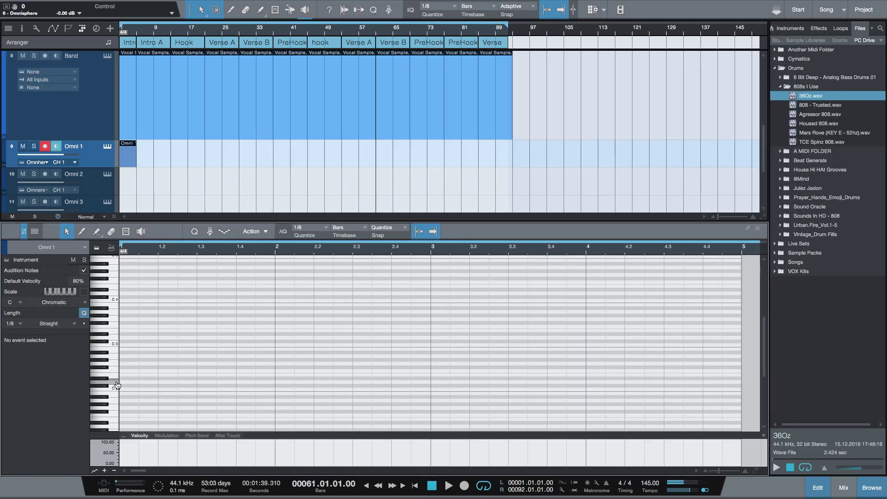
mouse_move(125, 338)
mouse_down()
mouse_move(275, 339)
mouse_move(236, 328)
mouse_move(237, 312)
mouse_up()
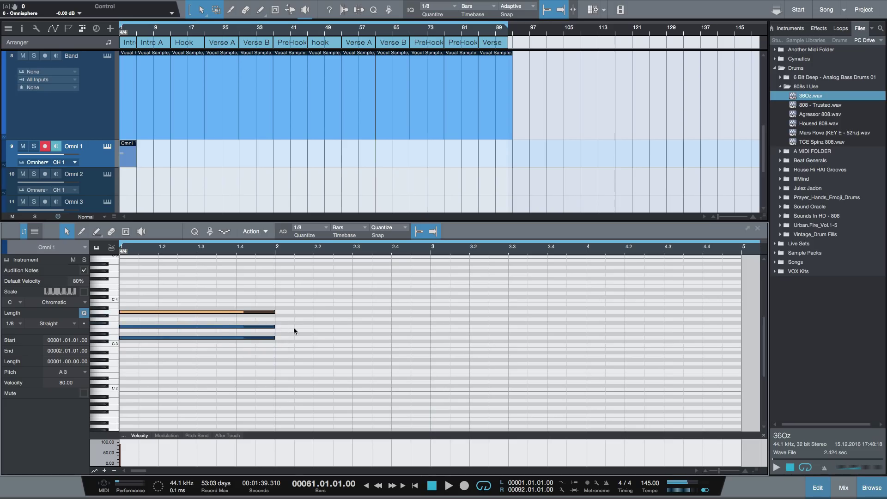
key(space)
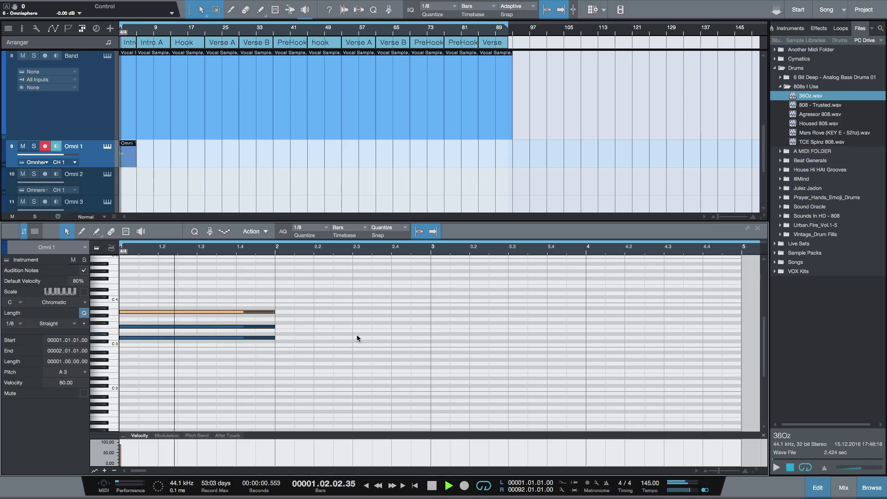
key(space)
Step: Duplicate the three-note chord three times to fill bars 2 to 4
drag(375, 356, 152, 311)
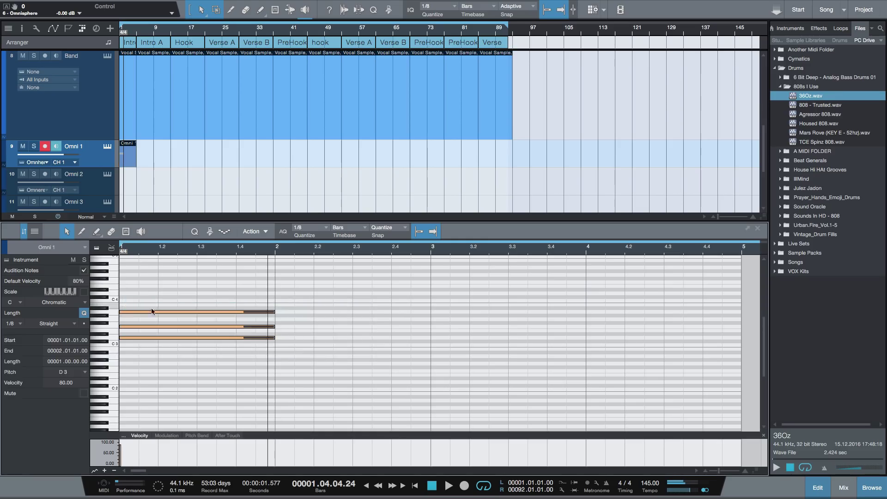
key(ctrl+d)
key(ctrl+d)
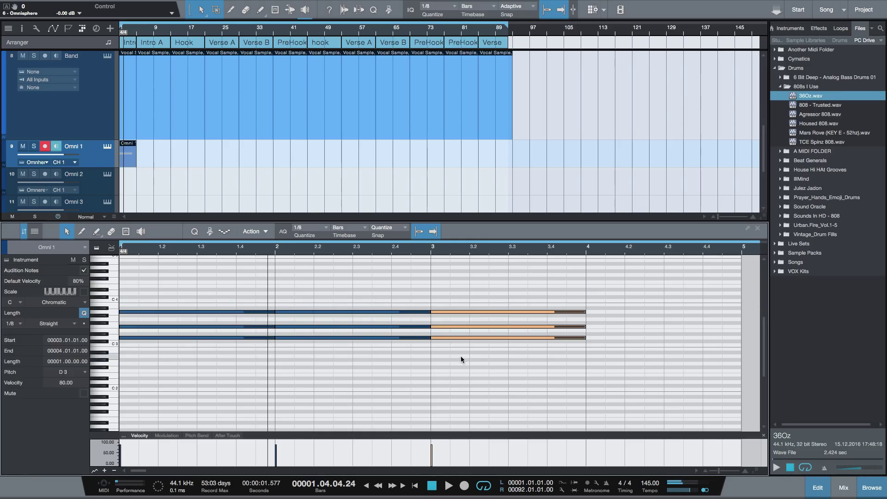
key(ctrl+d)
Step: Lower the bottom note of the bar 2 chord to C3 and play back the change
click(375, 360)
drag(365, 338, 366, 346)
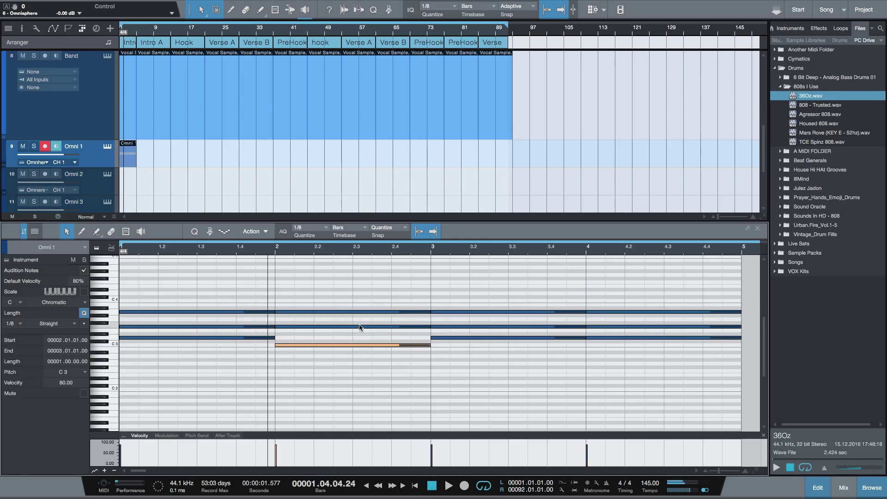
key(space)
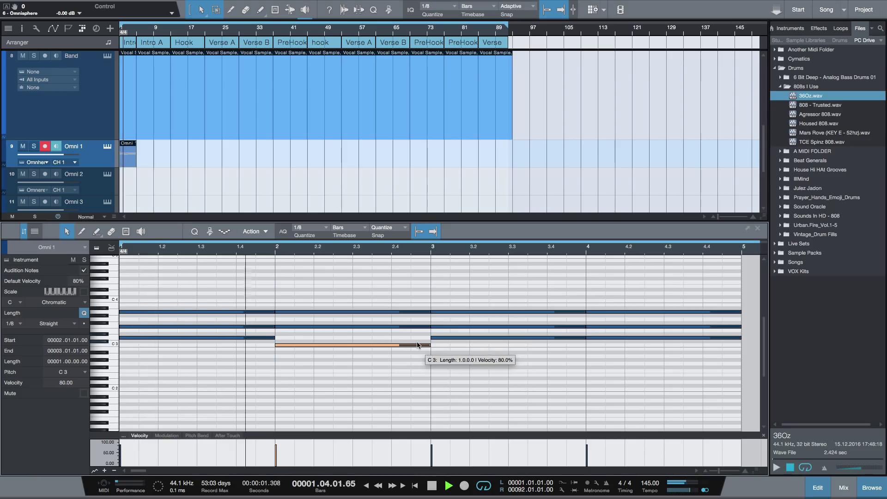
key(space)
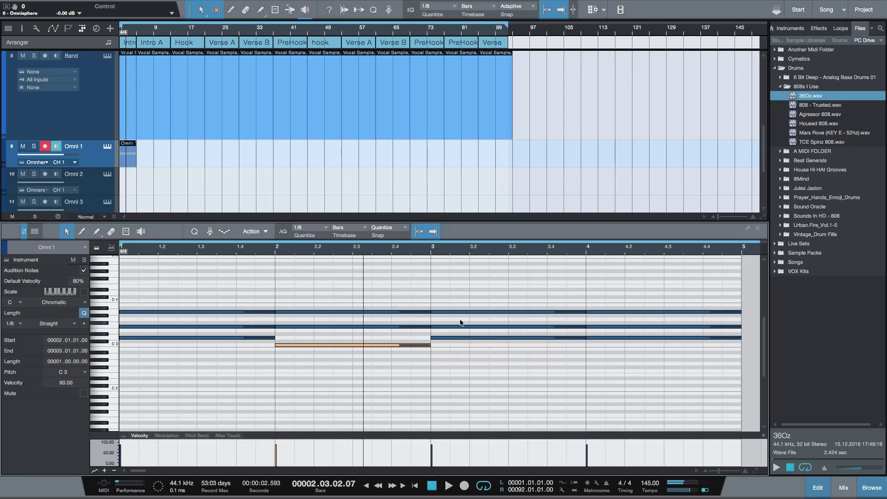
Step: Lower the upper two notes of the bar 3 chord to G3 and E3 and play back the progression
drag(459, 311, 456, 336)
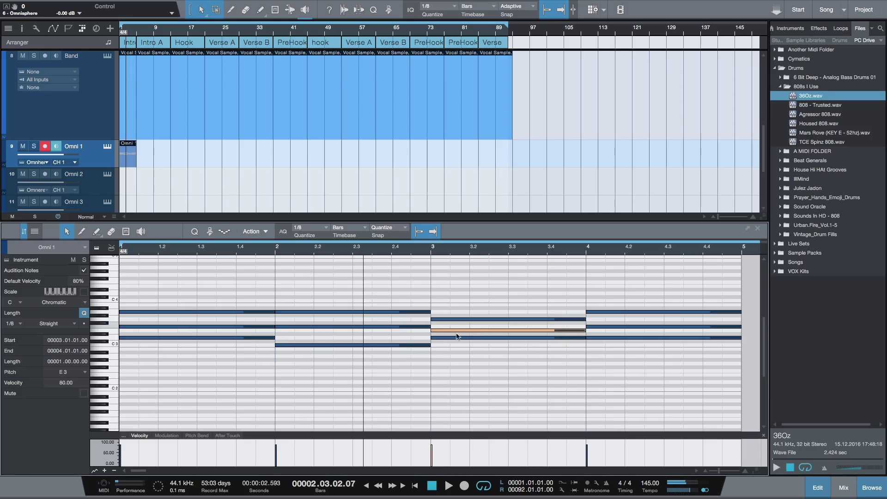
key(space)
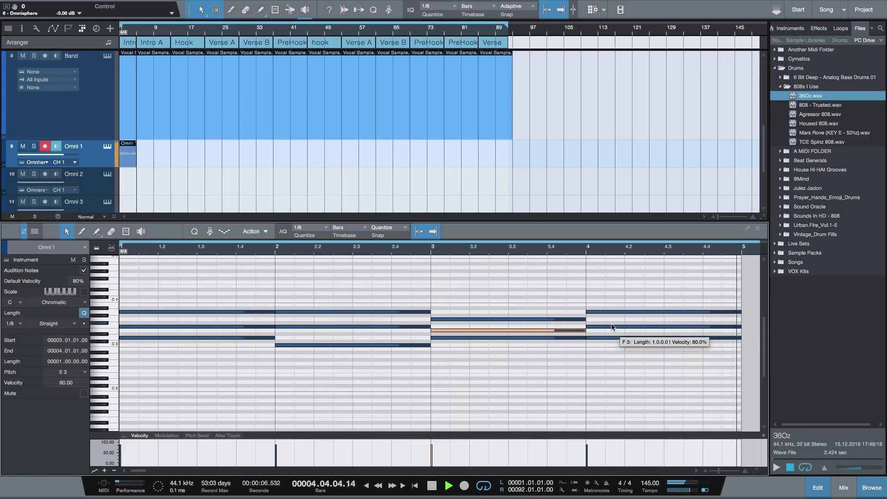
key(space)
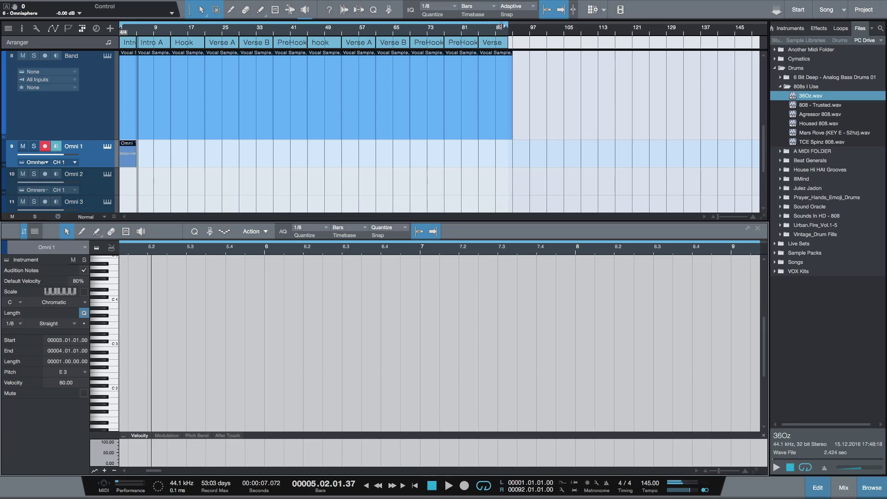
Step: Shorten the loop range to the Intro section, from bar 1 to bar 5
drag(504, 26, 149, 26)
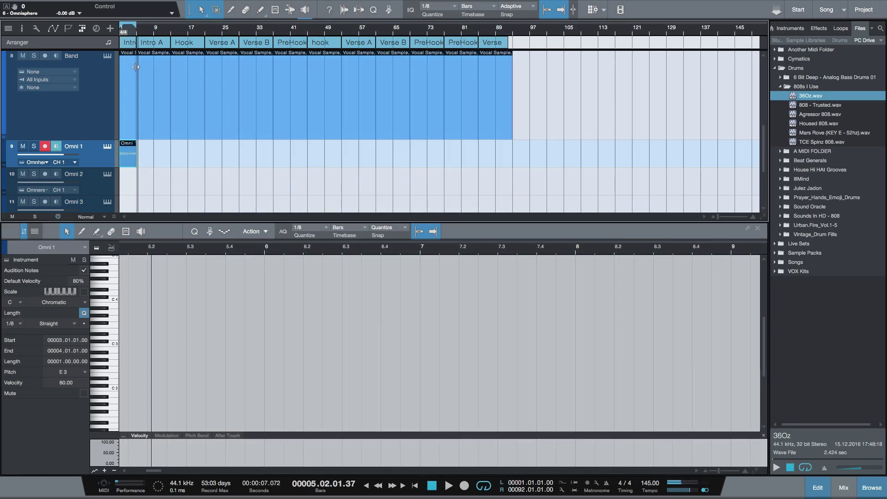
drag(129, 31, 217, 53)
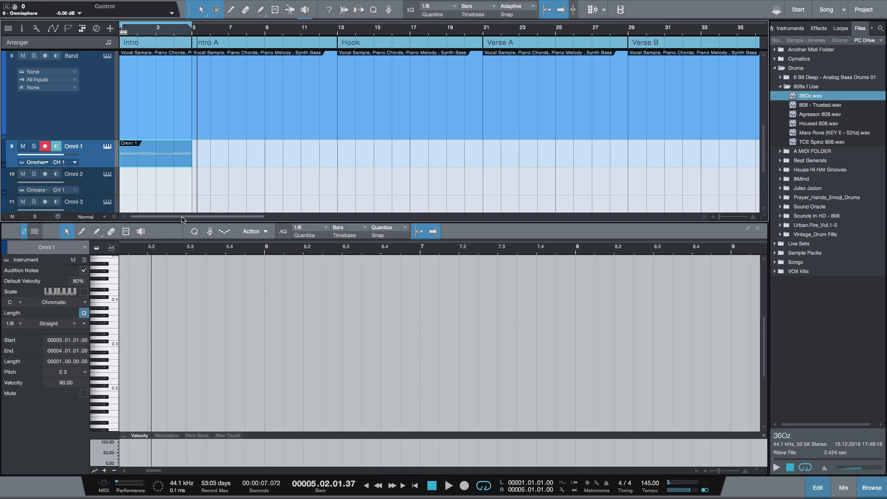
Step: Duplicate the Omni 1 Intro clip repeatedly until the copies fill the whole arrangement up to bar 93
mouse_move(182, 219)
mouse_down()
mouse_move(415, 230)
mouse_move(178, 223)
mouse_up()
drag(344, 30, 400, 16)
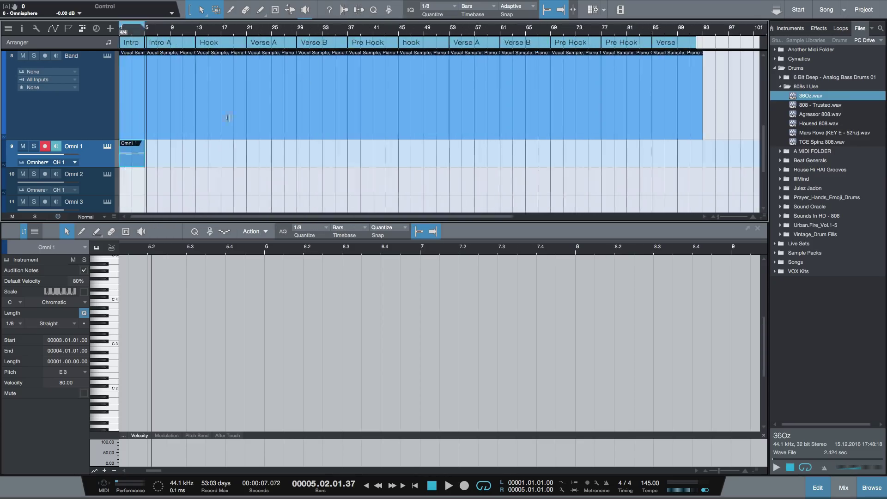
click(137, 163)
key(d)
key(d)
key(d)
key(d)
key(d)
key(d)
key(d)
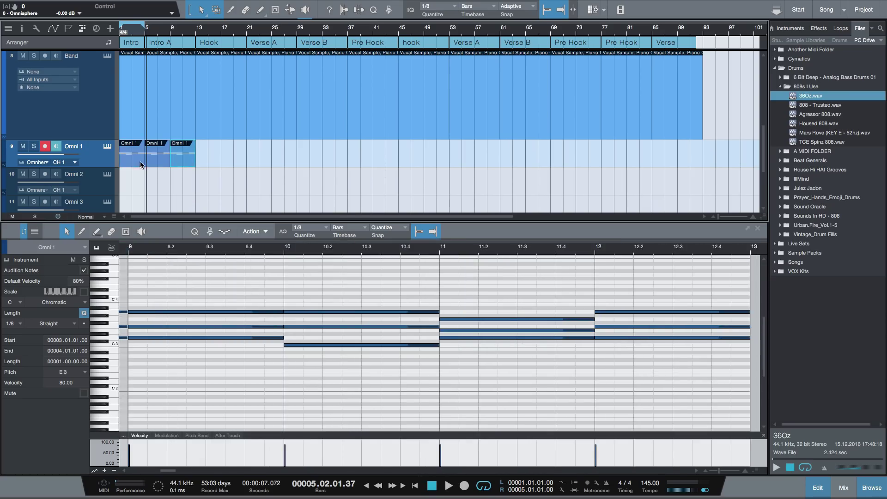
key(d)
key(d)
key(d)
key(d)
key(d)
key(d)
key(d)
key(d)
key(d)
key(d)
key(d)
key(d)
key(d)
key(d)
key(d)
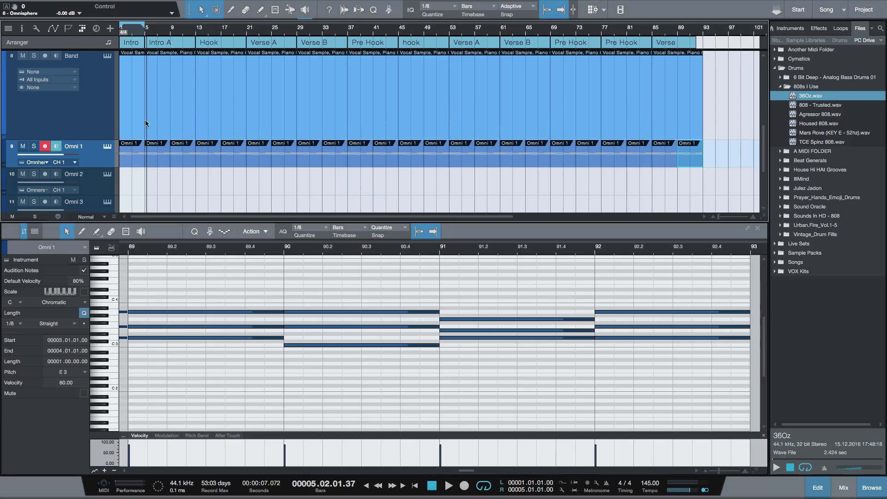
Step: Extend the loop range to bar 88 and play the arrangement from the start with the mixer displayed
drag(143, 26, 671, 25)
key(comma)
key(space)
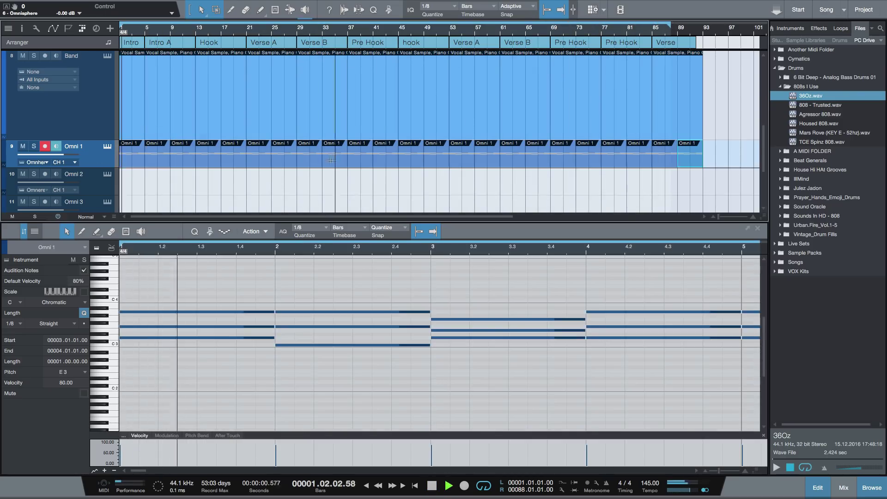
key(F3)
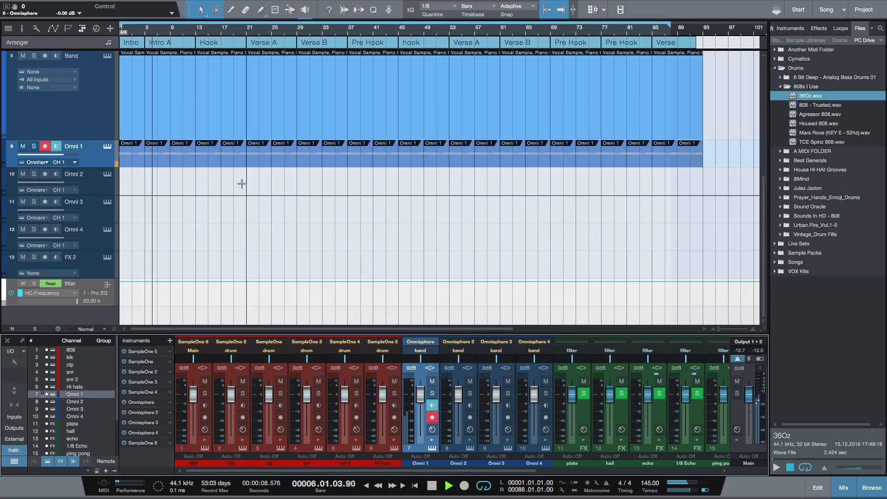
key(space)
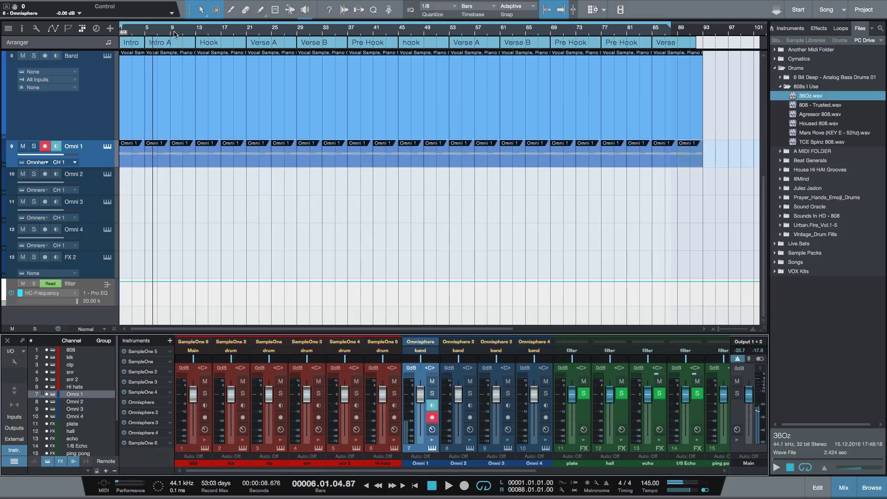
Step: Copy the Omni 1 Intro clip onto the Omni 2 track, open that track's instrument and set the loop range to bars 1 to 5
drag(175, 35, 227, 38)
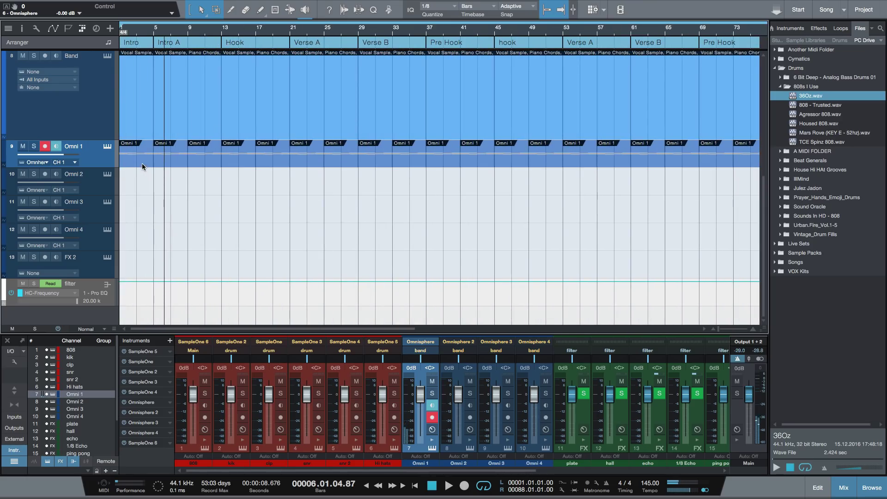
drag(142, 167, 121, 182)
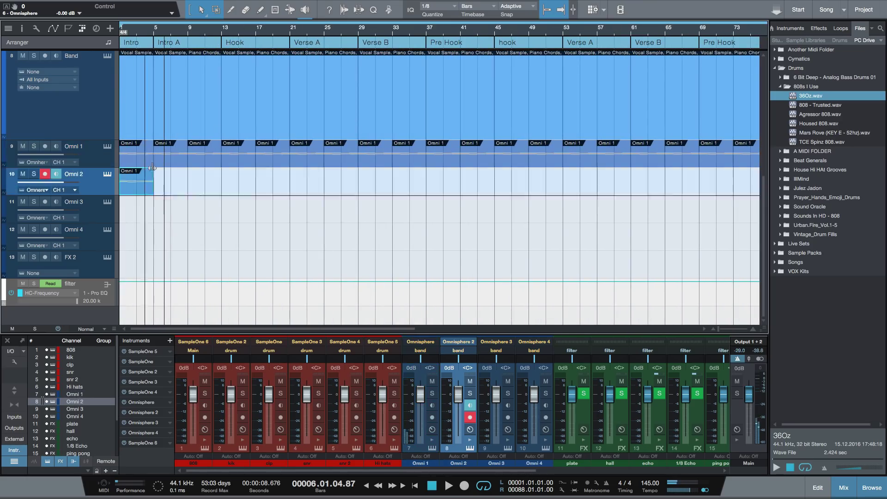
click(109, 175)
mouse_move(429, 31)
mouse_down()
mouse_move(462, 16)
mouse_move(148, 64)
mouse_up()
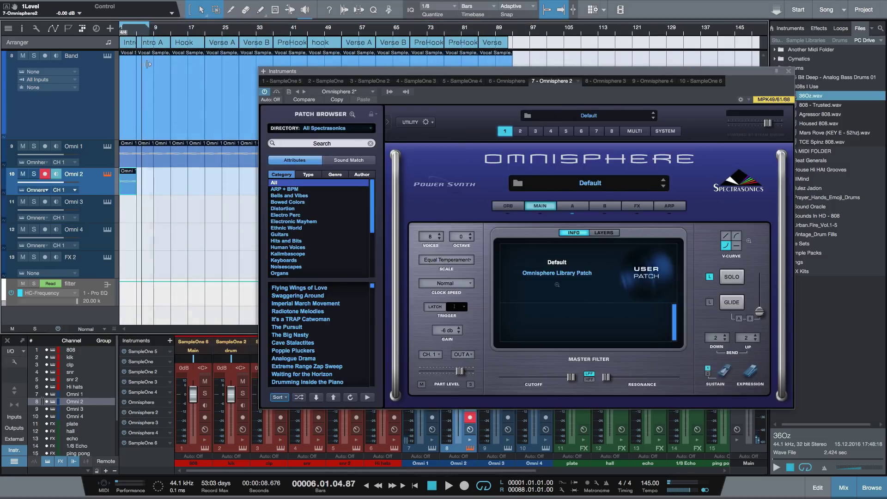
Step: Set the patch directory of the Omni 2 instrument to Keyscape Creative
click(619, 185)
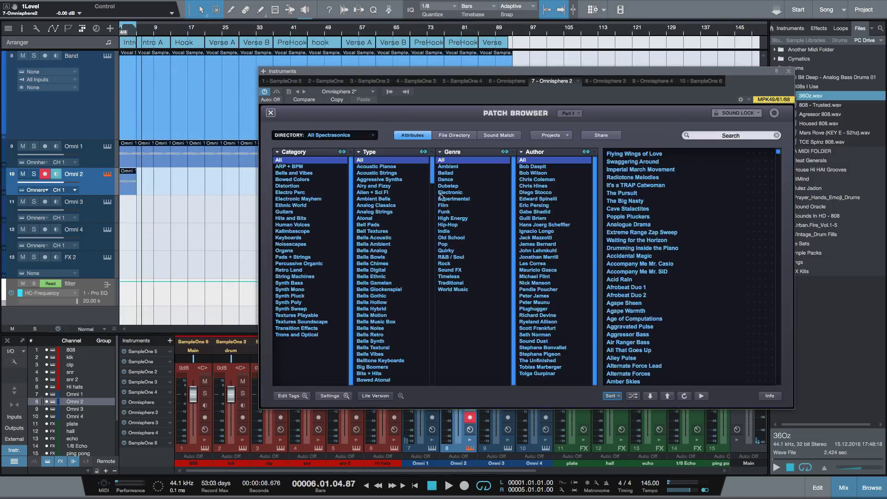
click(271, 114)
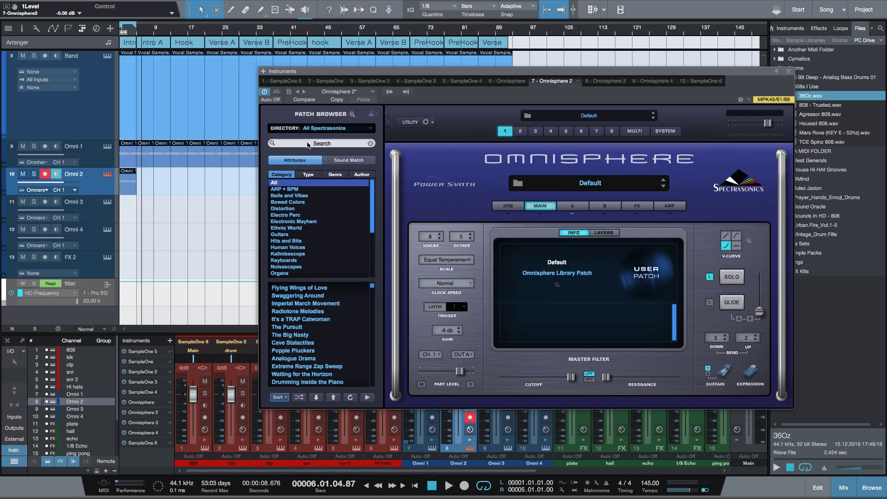
click(349, 129)
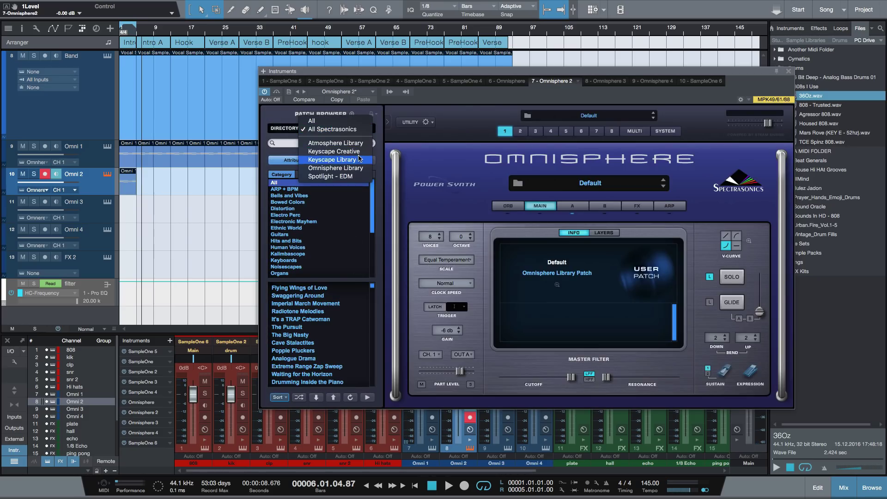
click(360, 153)
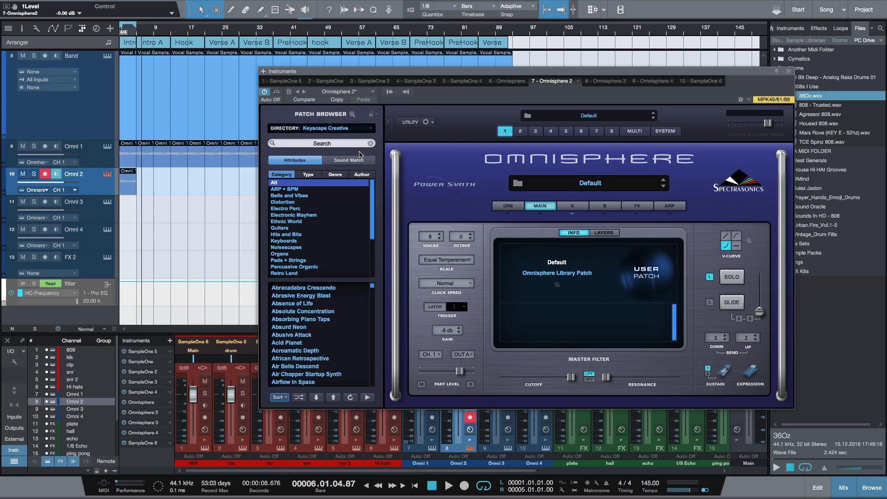
click(373, 129)
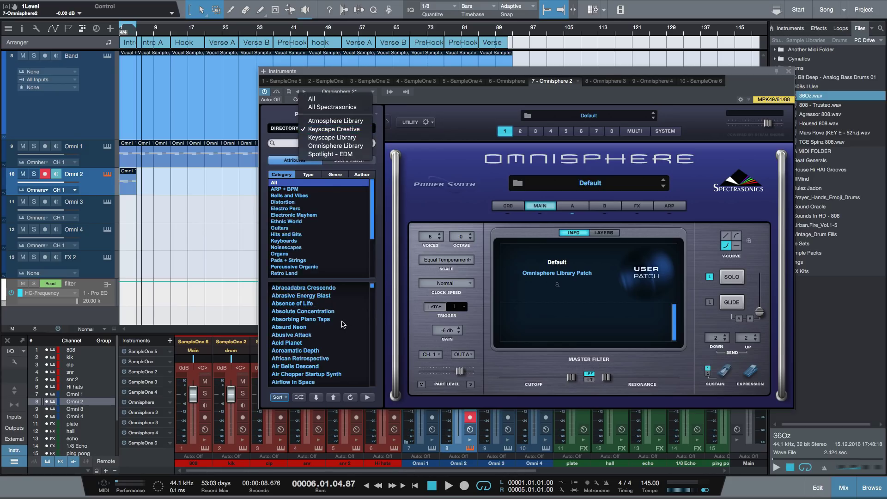
click(339, 201)
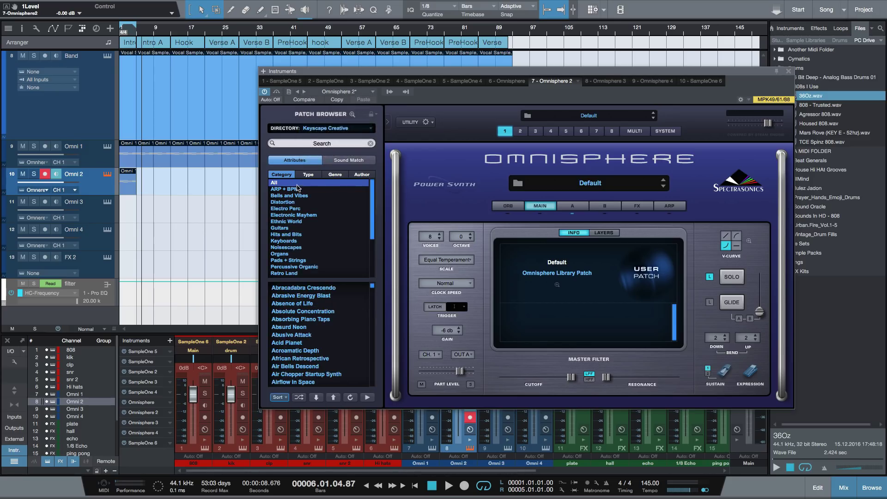
Step: Filter the patches to the Keyboards category, load Drifting Keys 1 and close the instrument window
scroll(347, 287, down, 1)
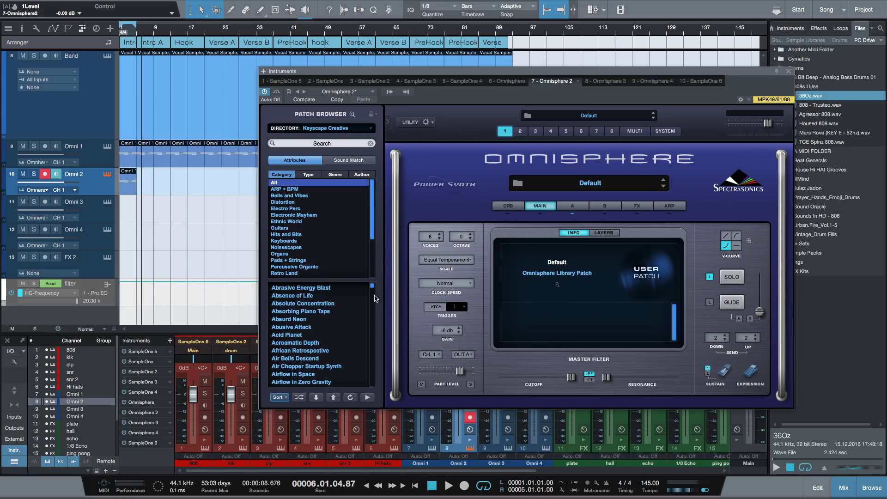
scroll(373, 288, up, 1)
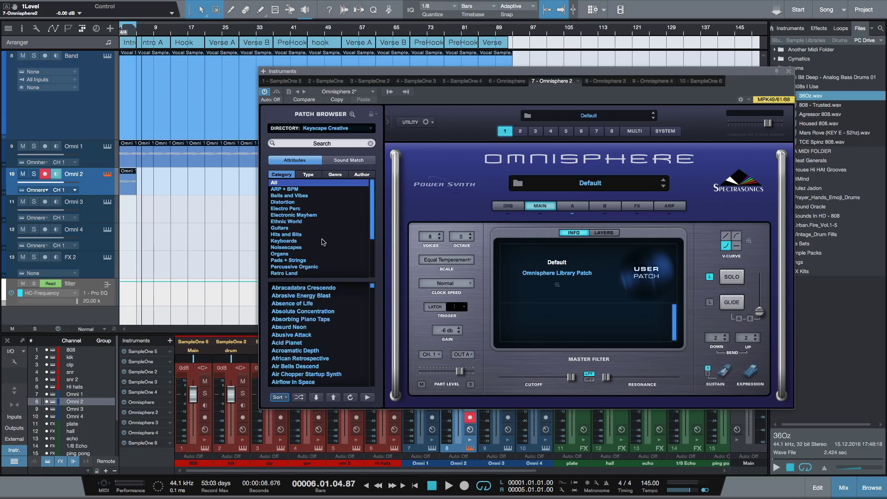
click(284, 241)
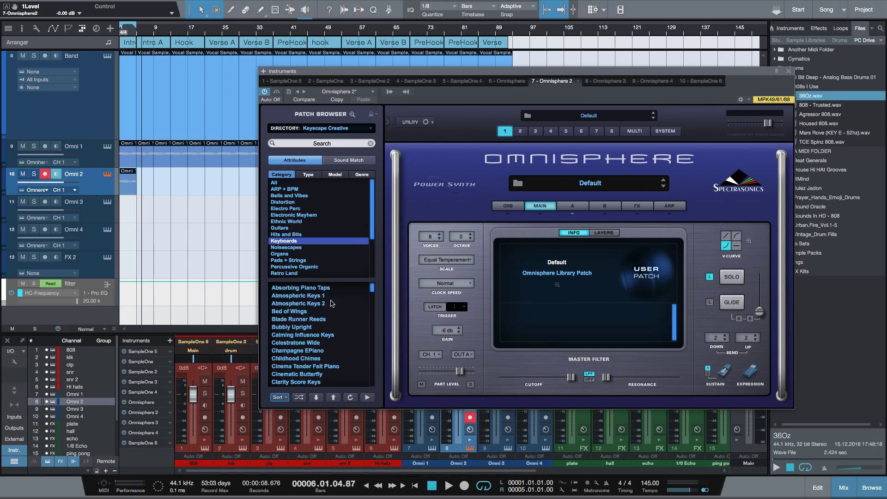
scroll(344, 342, down, 12)
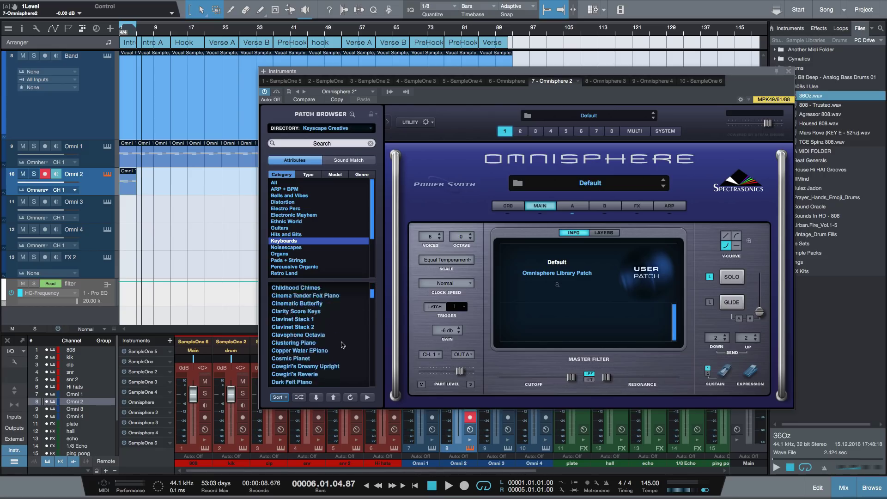
scroll(341, 345, down, 4)
click(311, 352)
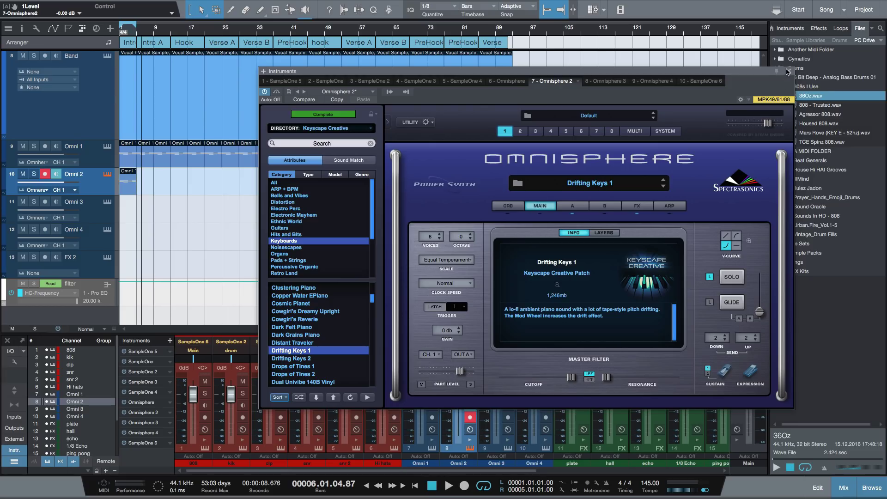
click(789, 70)
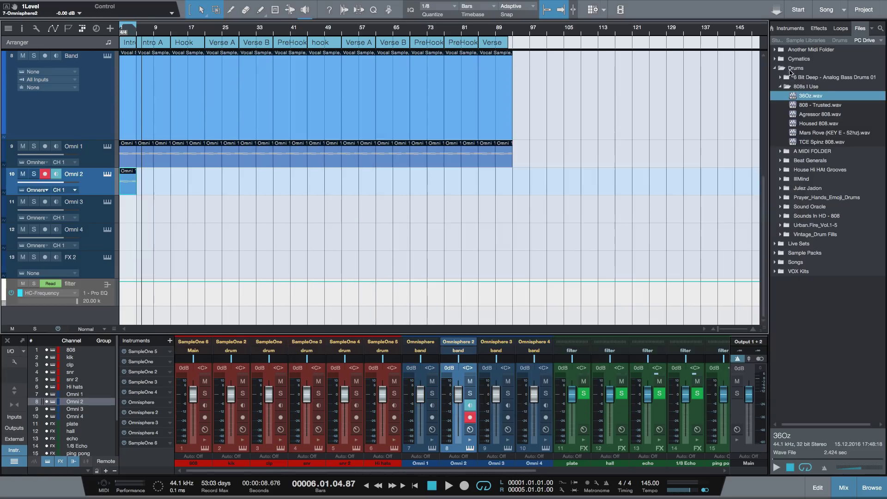
Step: Open the Omni 2 Intro clip for note editing and lower the track's volume to about -16.1 dB during playback
double_click(128, 190)
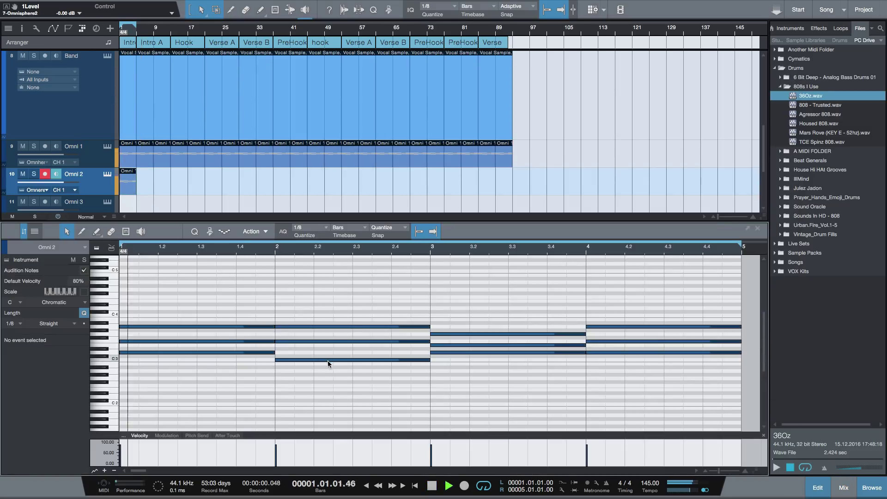
drag(64, 185, 49, 226)
key(space)
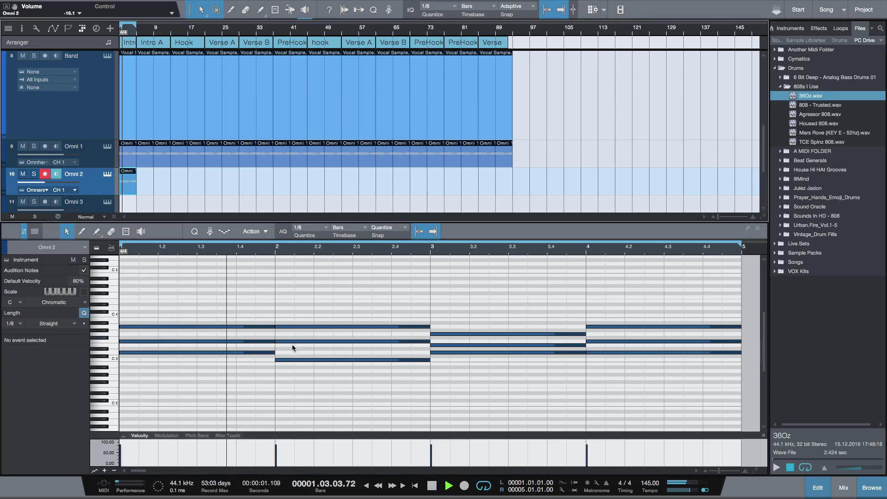
Step: Set the length of all notes in the Omni 2 clip to 1/8
drag(213, 302, 664, 341)
right_click(644, 368)
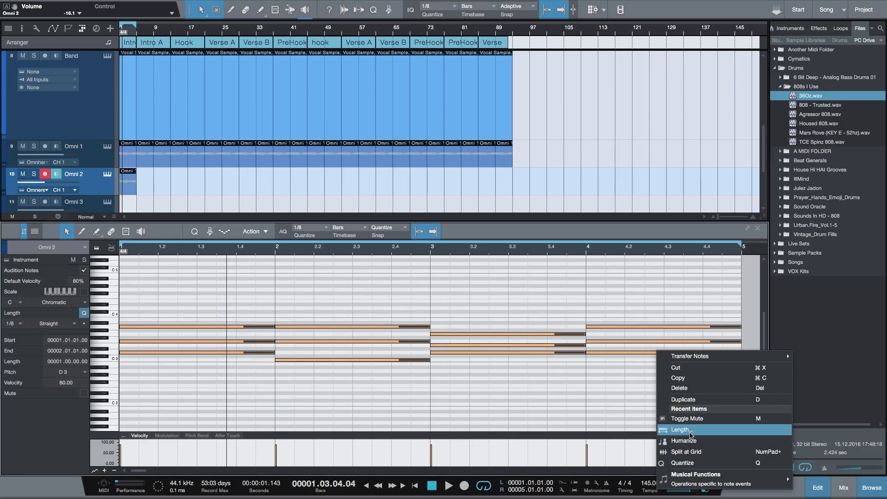
click(690, 431)
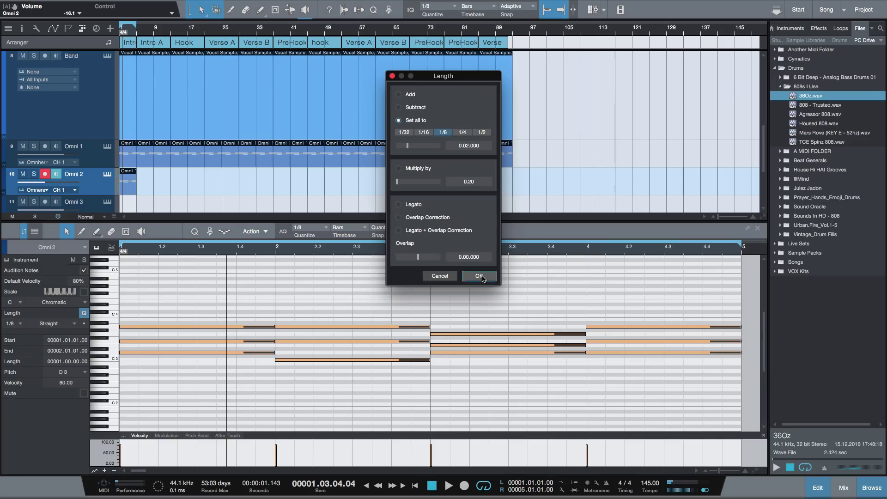
click(480, 276)
click(123, 373)
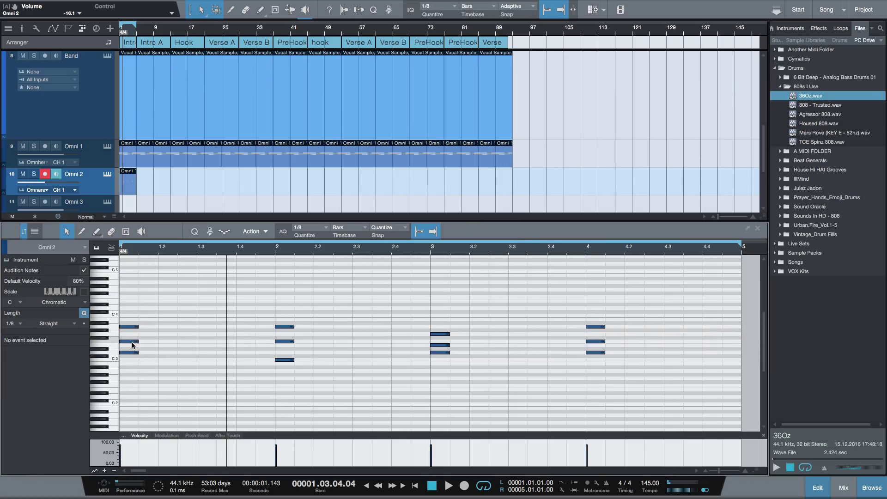
Step: Shift the middle note of each chord, plus the top note in bar 3, one beat later and play back the result
drag(121, 332, 635, 347)
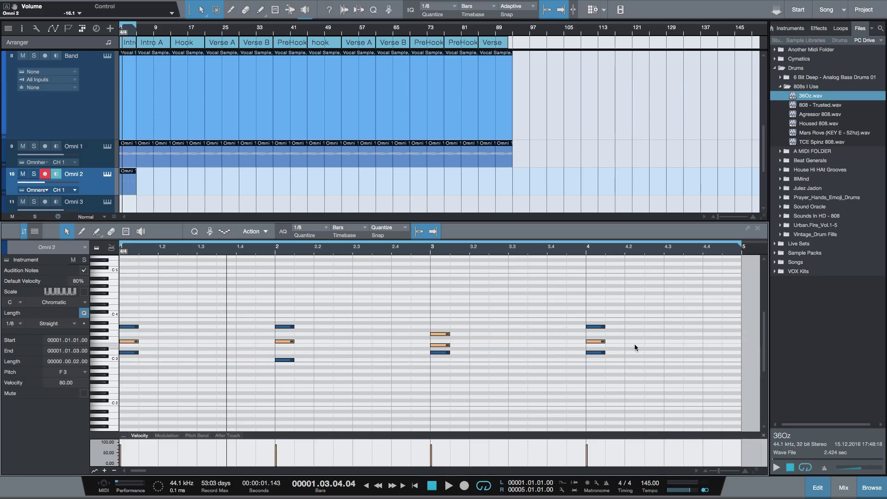
key(alt+Right)
key(alt+Right)
key(space)
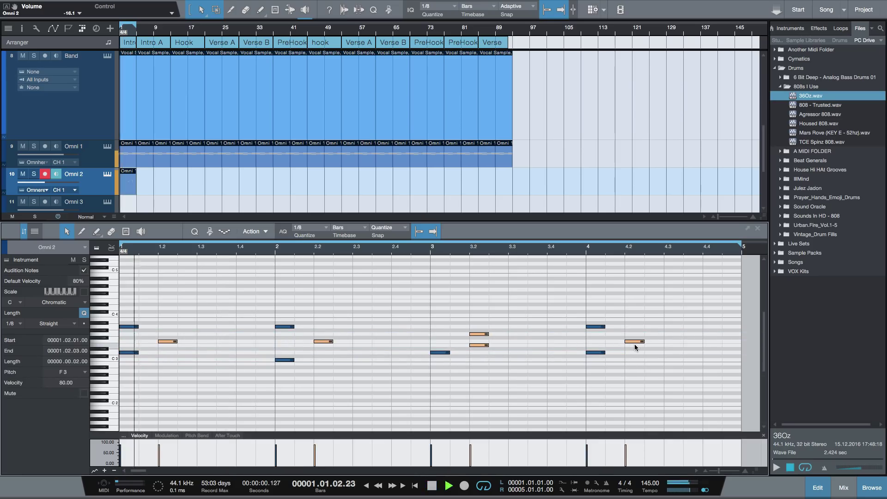
click(503, 370)
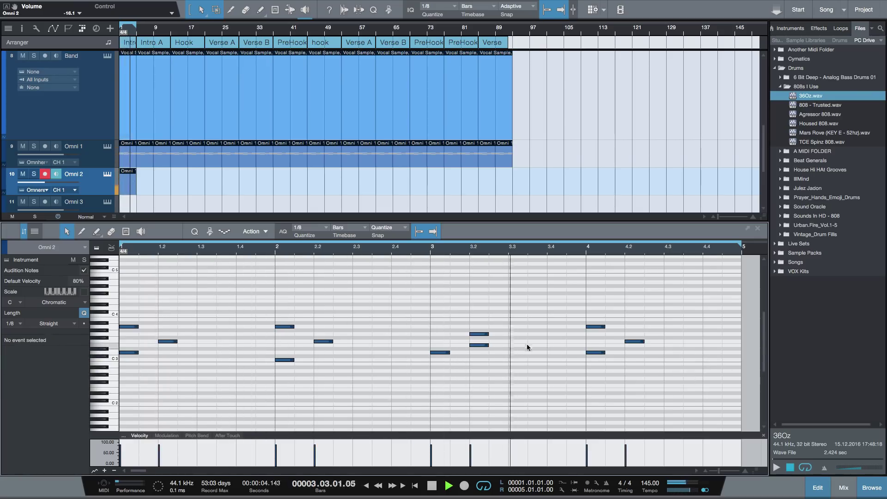
key(space)
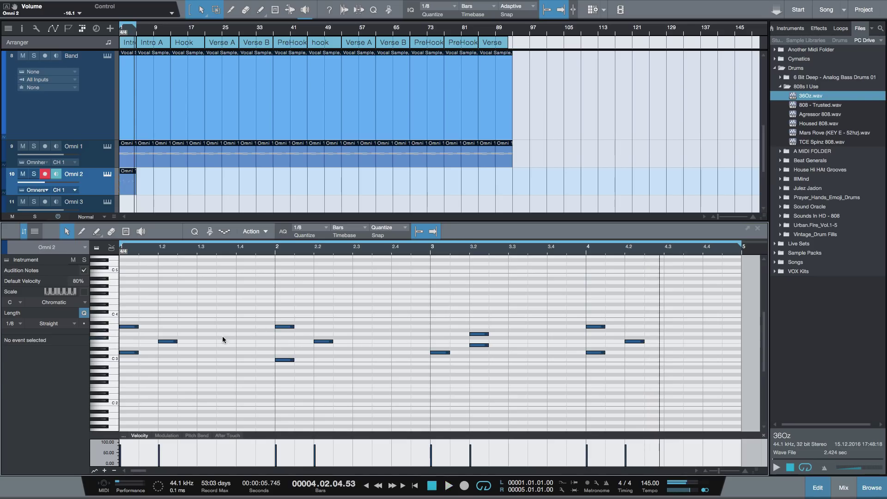
Step: Add an A3 note on beat 3 and an A#3 note on beat 4 of bar 1, and play them back
double_click(203, 327)
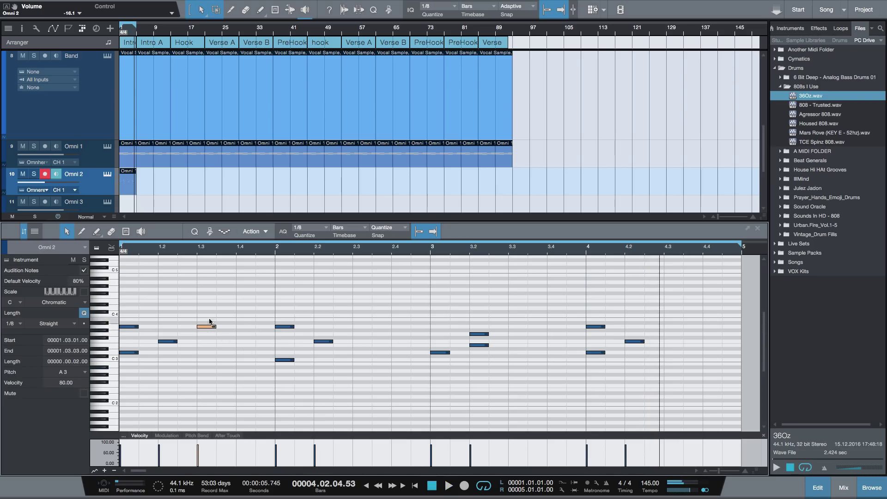
double_click(240, 323)
key(space)
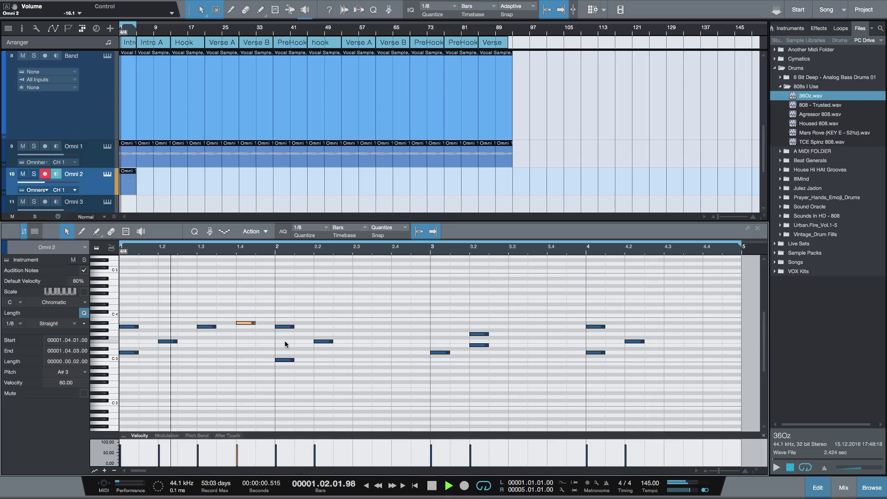
key(space)
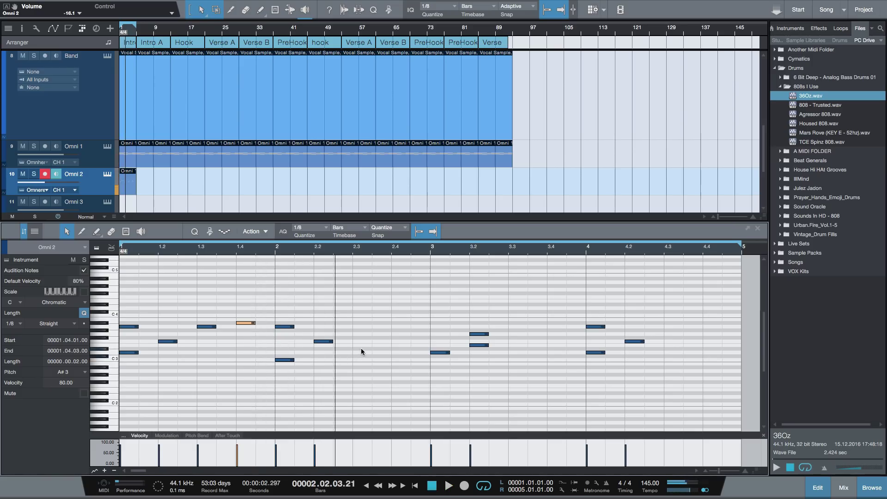
Step: Add an E3 note on beat 3 and a C3 note on beat 4 of bar 2 while checking the playback
click(361, 347)
double_click(360, 346)
key(space)
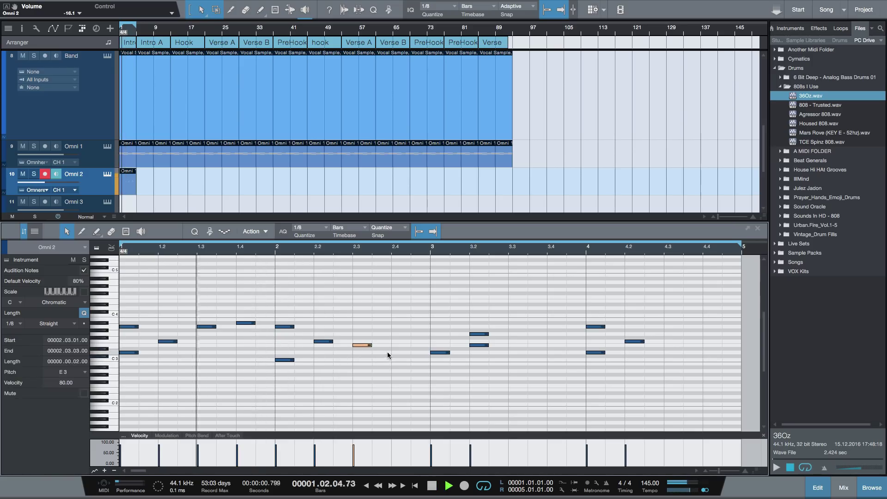
double_click(396, 360)
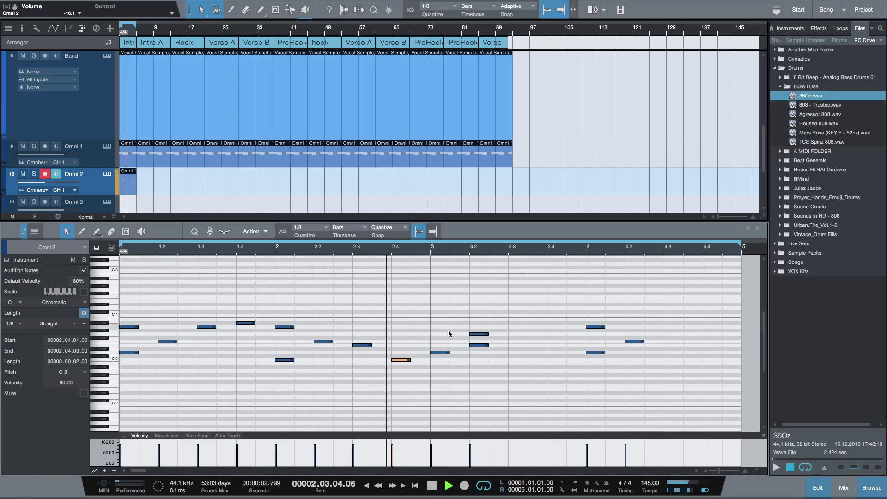
Step: Move the G3 note in bar 3 back to beat 1 and add an F3 note on beat 3 while checking the playback
key(space)
key(space)
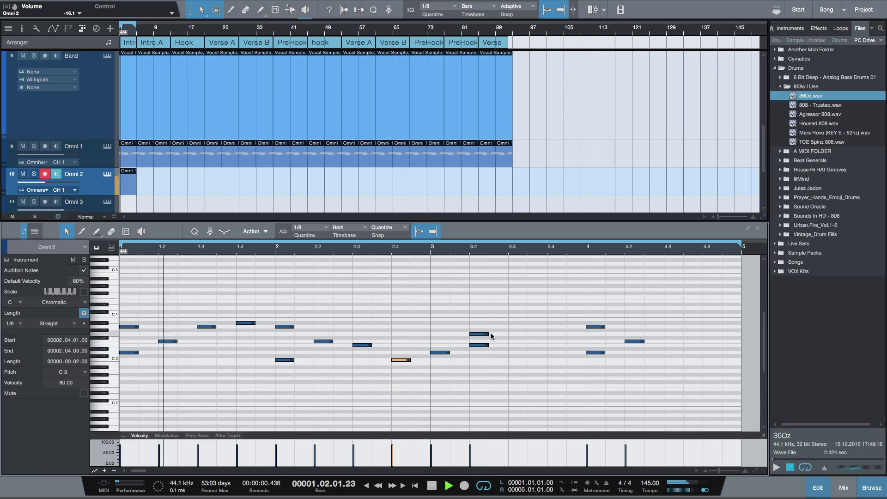
drag(484, 336, 444, 336)
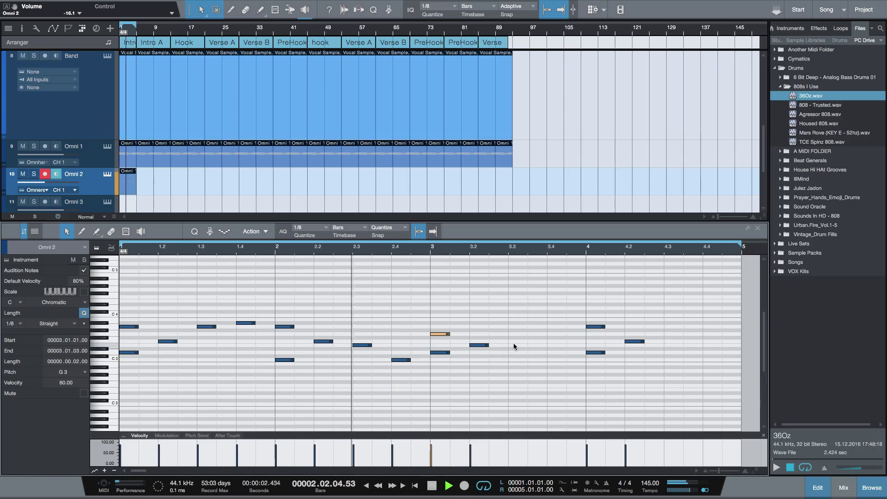
double_click(518, 345)
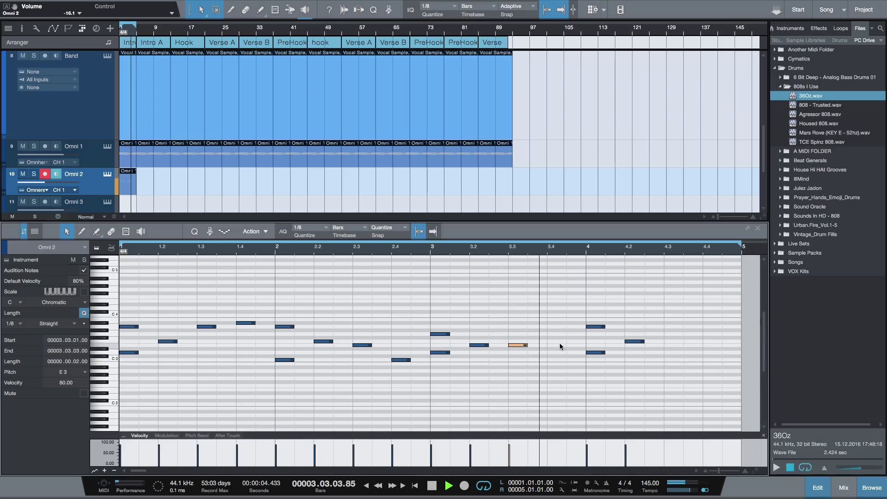
key(space)
key(space)
drag(515, 347, 517, 343)
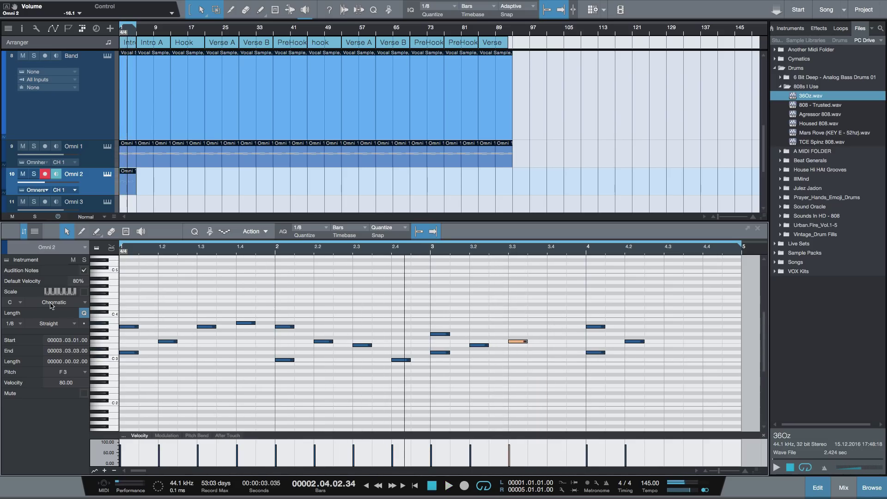
Step: Set the note editor's scale to D Natural Minor
click(17, 303)
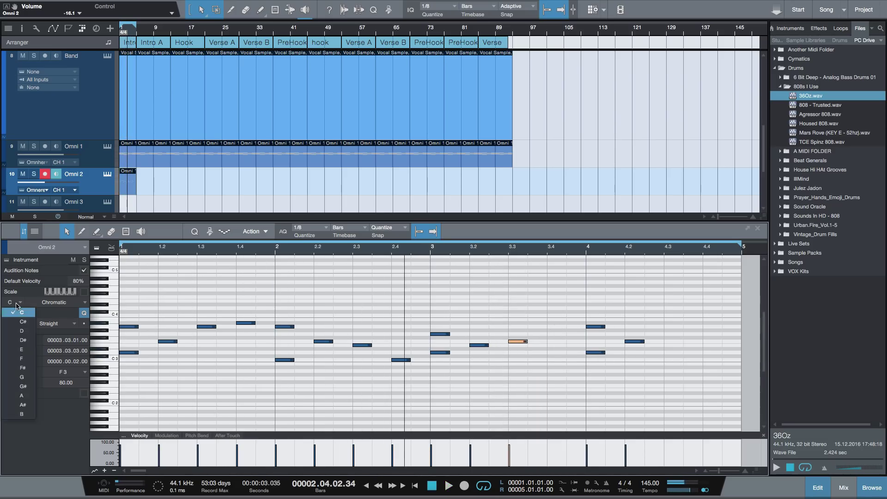
click(23, 331)
click(84, 299)
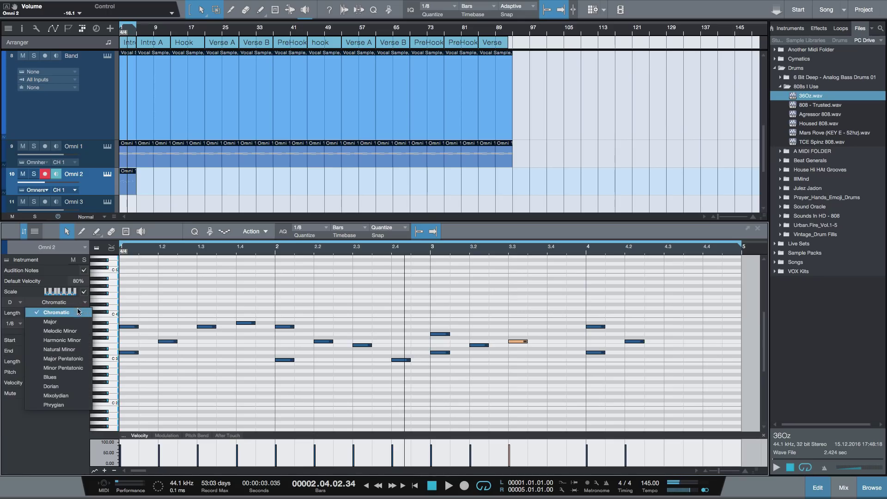
click(74, 350)
Step: Duplicate the F3 note on beat 3 of bar 3 directly behind itself and lower the copy to E3
key(space)
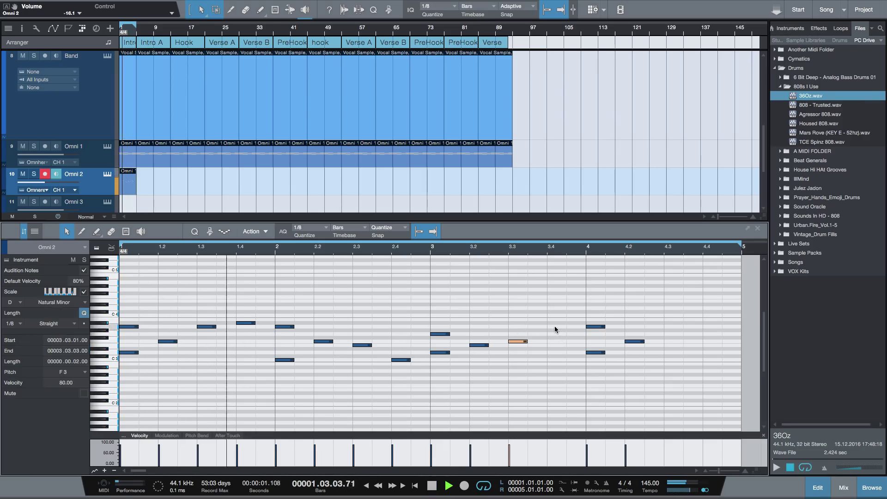
key(d)
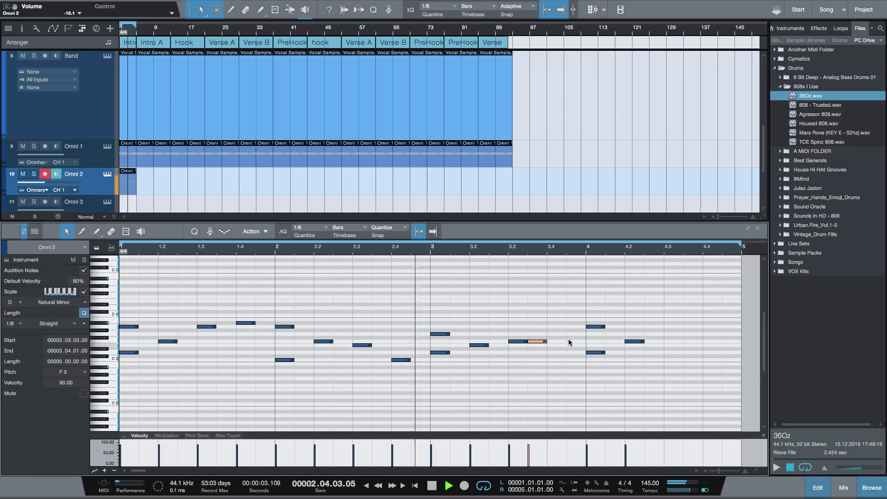
key(space)
drag(541, 344, 536, 348)
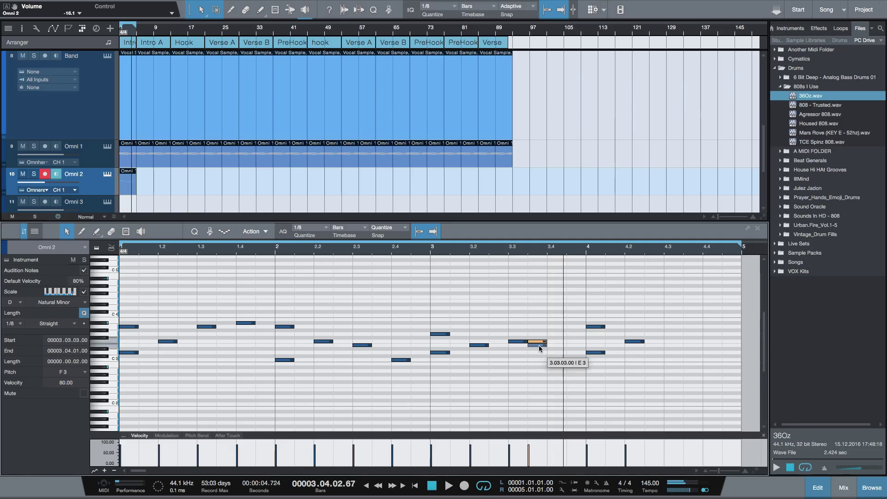
Step: Add a G3 note on beat 4 of bar 3 and play back the melody
click(553, 330)
double_click(554, 333)
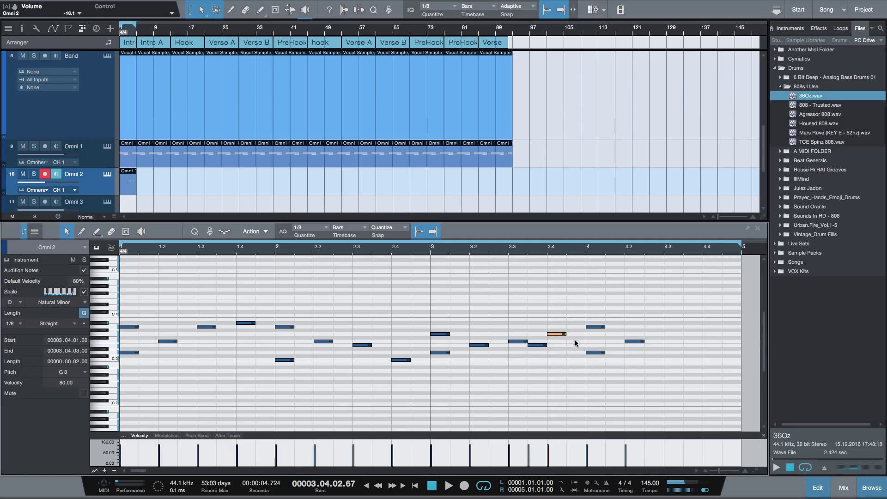
key(space)
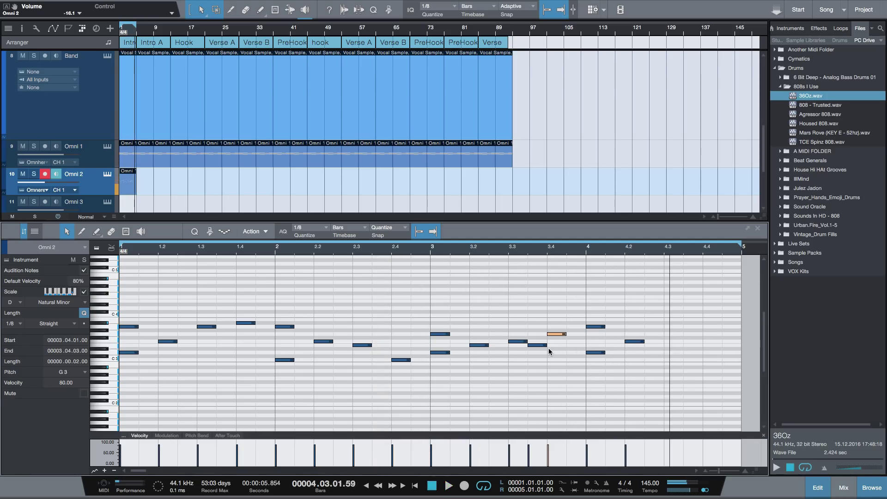
Step: Try the E3 note between beats 3 and 4 of bar 3 as a sixteenth using 1/16 quantize, and delete it
click(324, 228)
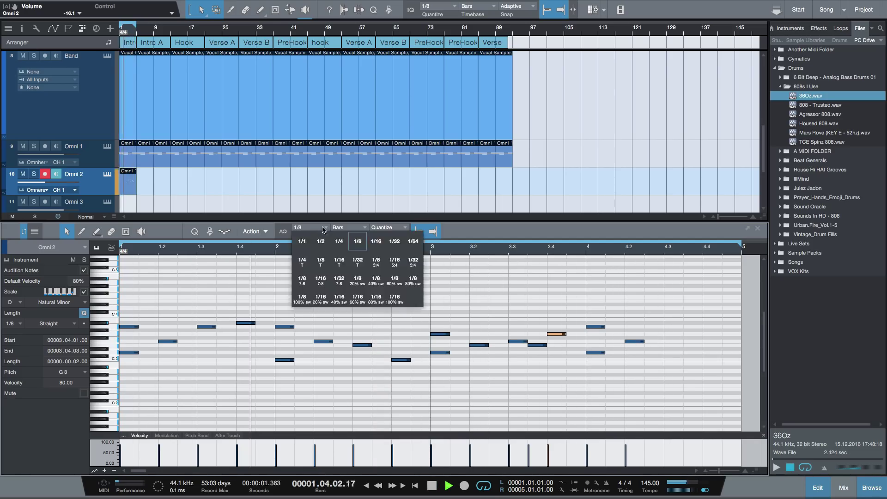
click(375, 242)
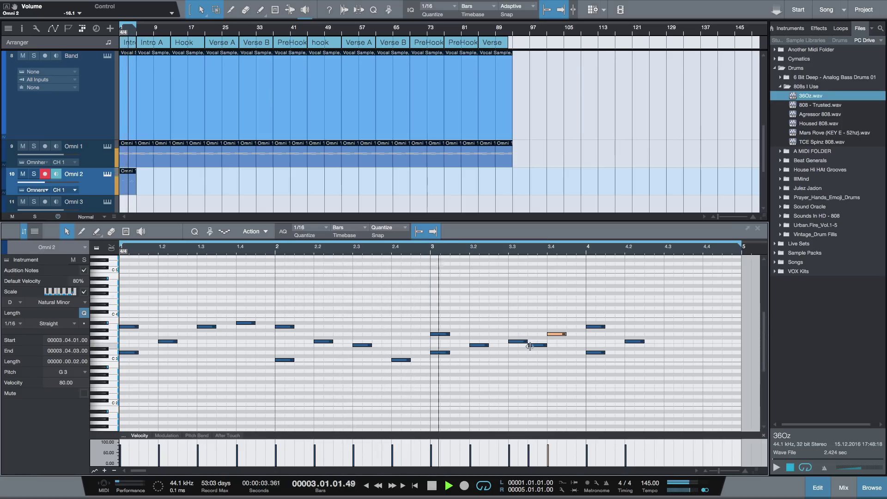
drag(529, 344, 539, 343)
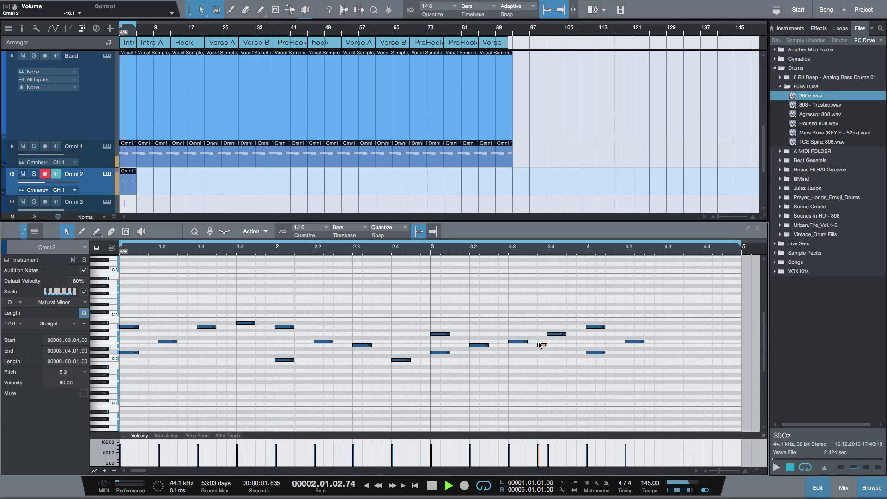
key(Delete)
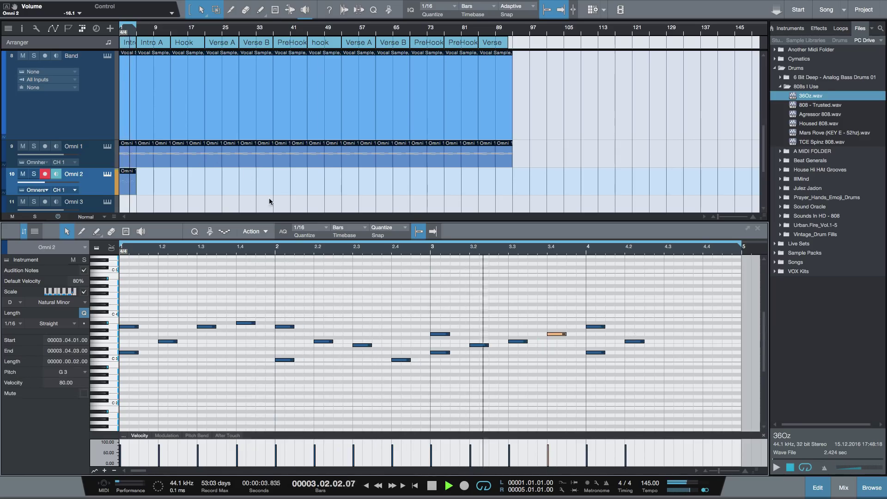
scroll(318, 232, up, 1)
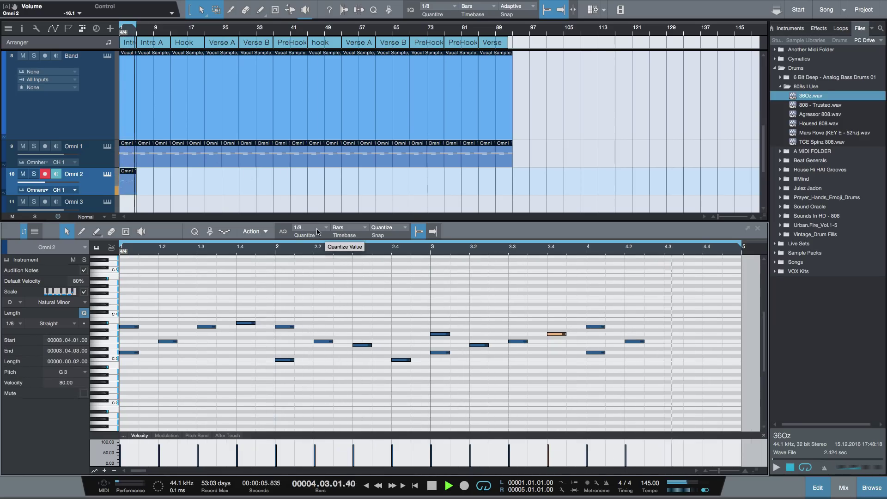
Step: Add an E3 note on beat 3 and a D3 note on beat 4 of bar 4, and play them back
key(space)
double_click(674, 345)
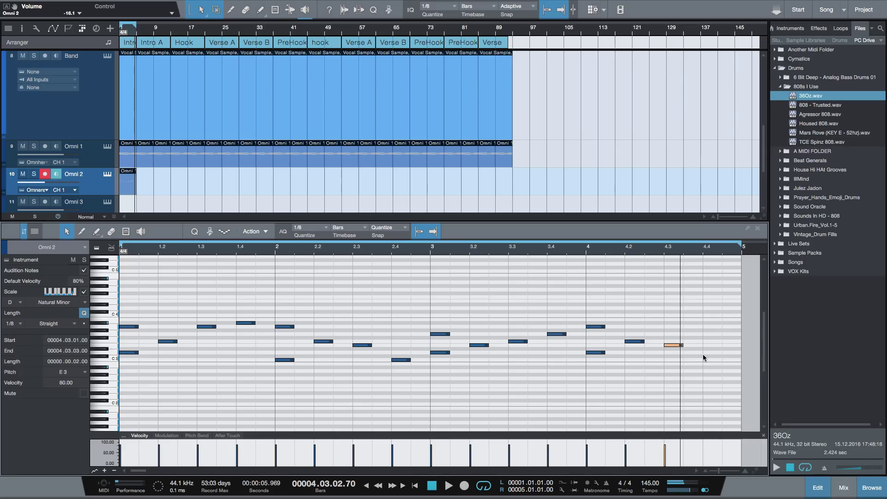
double_click(708, 352)
key(space)
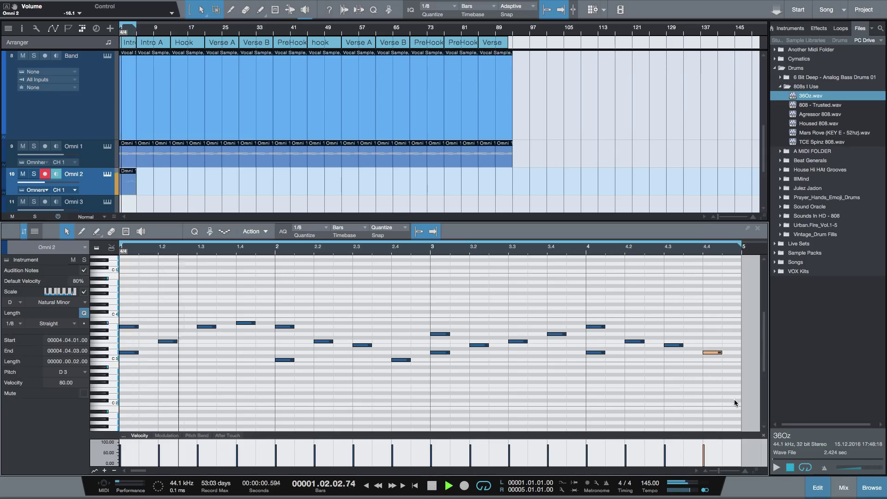
Step: Transpose all notes in the Omni 2 clip up one octave and check the playback
drag(739, 377, 36, 293)
key(shift+Up)
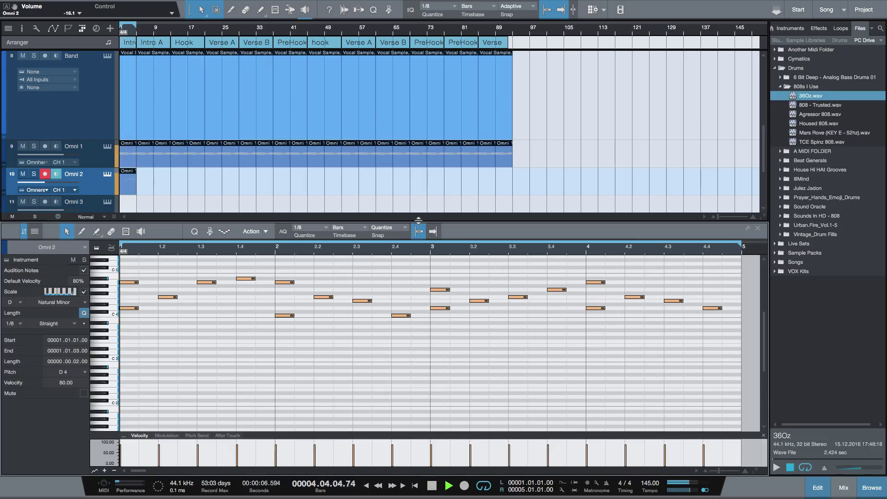
key(space)
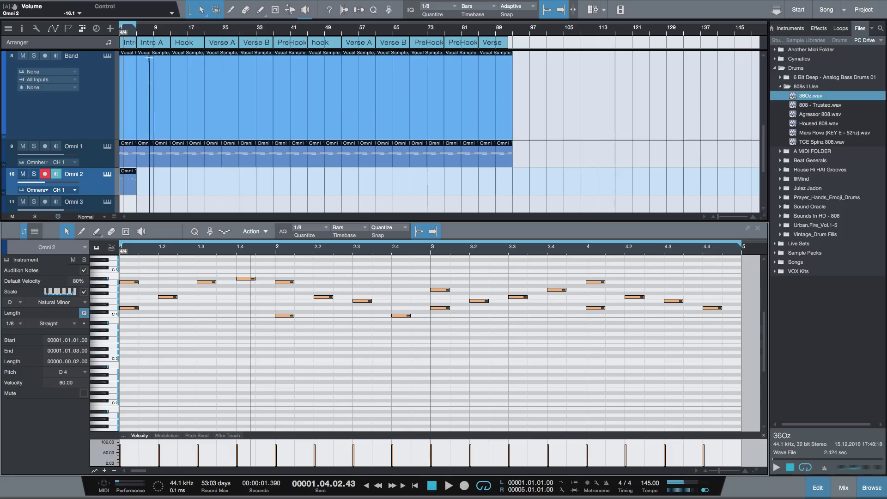
Step: Duplicate the four-bar Omni 2 clip repeatedly until it fills the song up to bar 93
drag(136, 33, 205, 59)
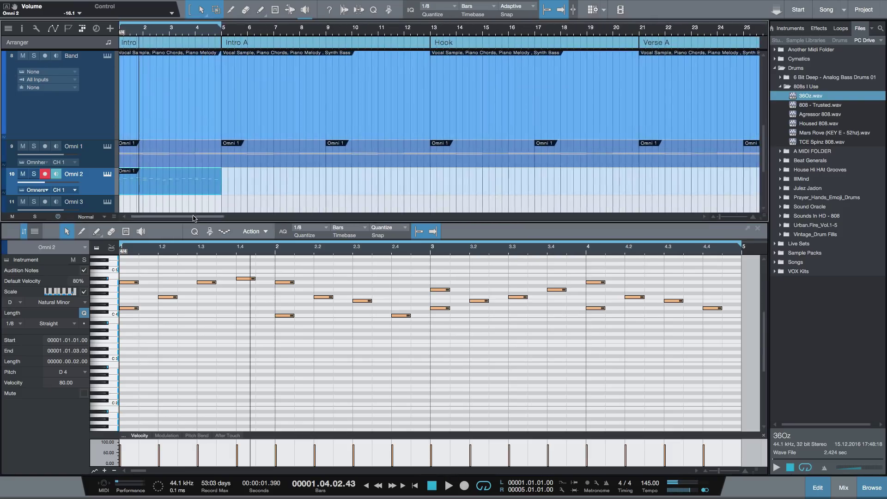
mouse_move(193, 218)
mouse_down()
mouse_move(466, 219)
mouse_move(183, 218)
mouse_up()
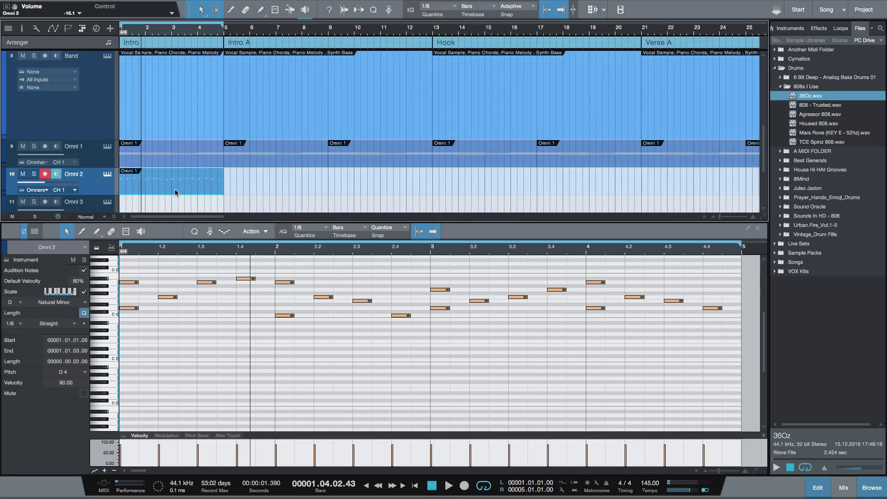
key(d)
key(d)
key(d)
key(d)
drag(262, 31, 262, 9)
key(d)
key(d)
key(d)
key(d)
key(d)
key(d)
key(d)
mouse_move(323, 30)
mouse_down()
mouse_move(330, 46)
mouse_move(326, 22)
mouse_up()
key(d)
key(d)
key(d)
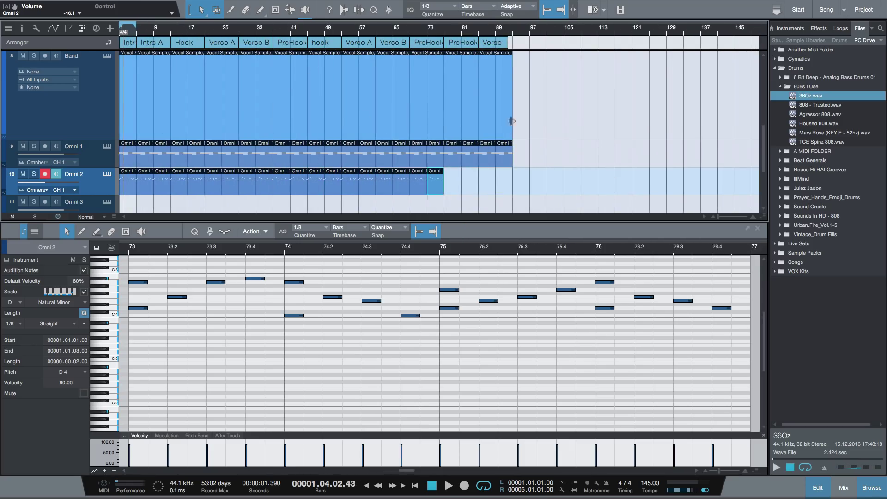
key(d)
key(d)
key(d)
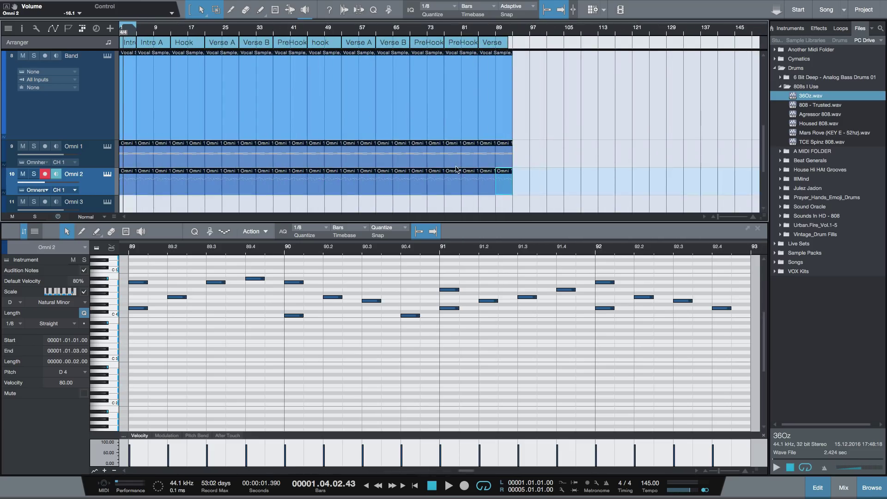
Step: Load the Turkey Basster patch into the Omnisphere instrument on the Omni 3 track
drag(191, 225, 192, 303)
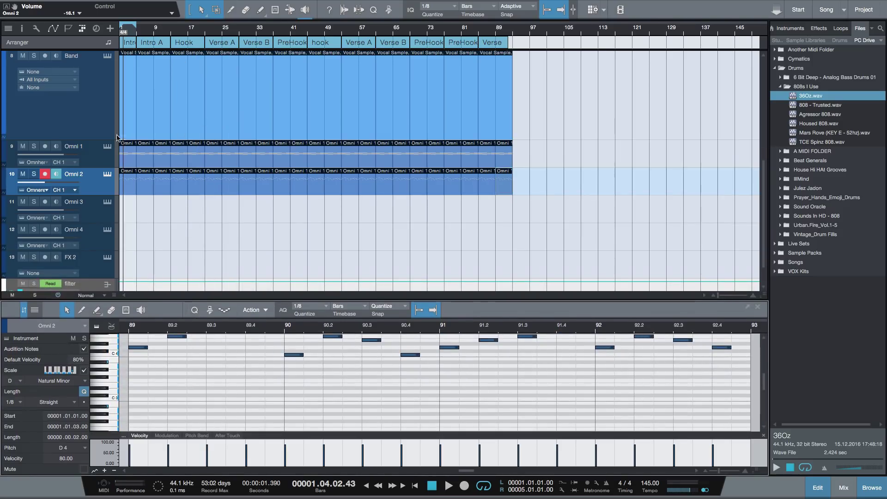
click(106, 213)
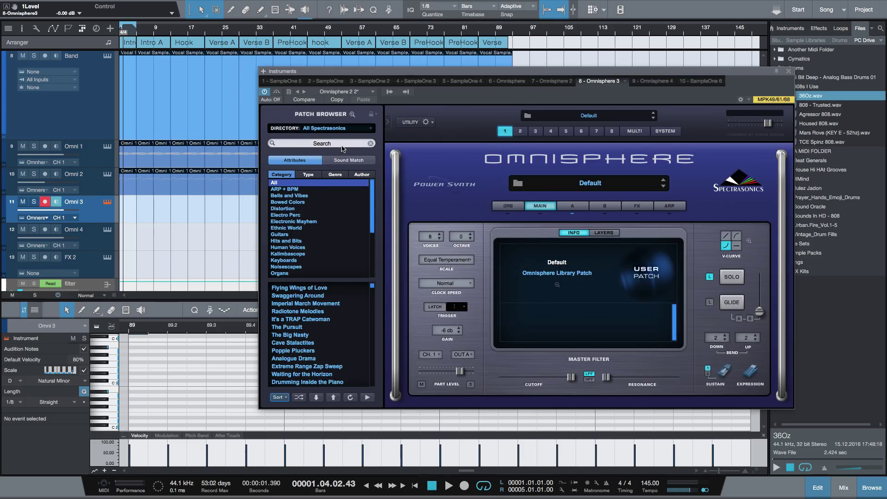
click(342, 144)
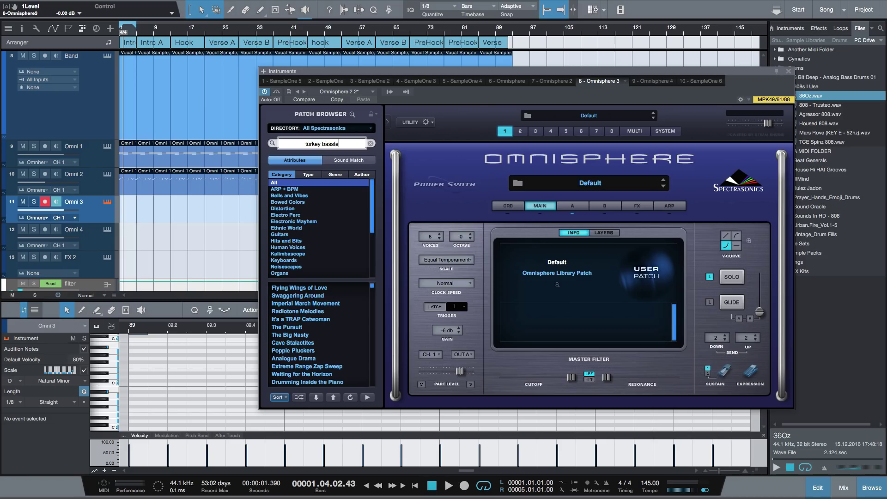
key(Return)
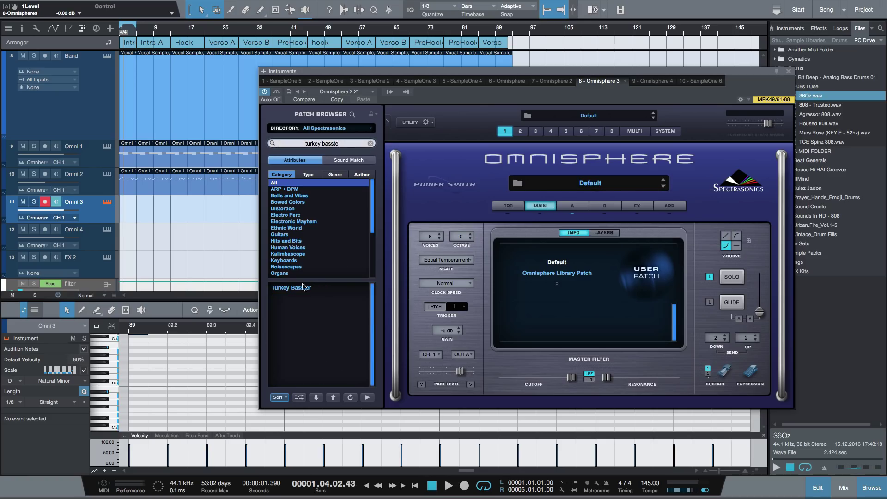
click(299, 289)
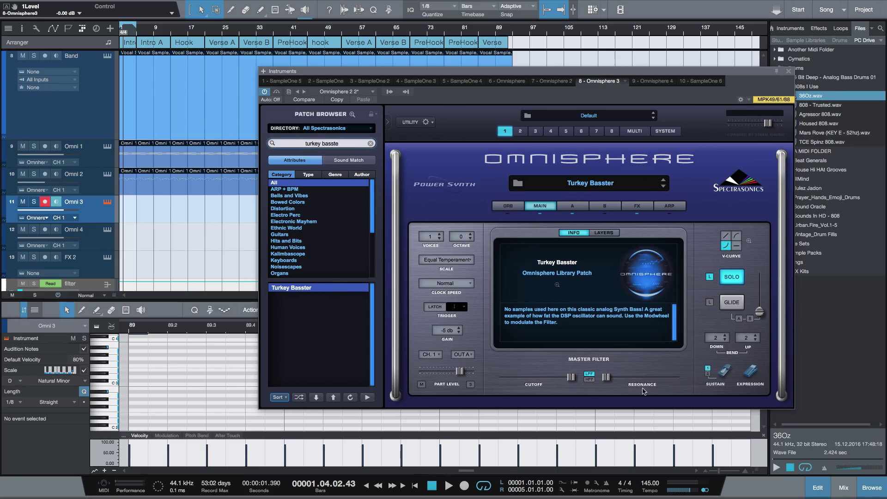
click(791, 72)
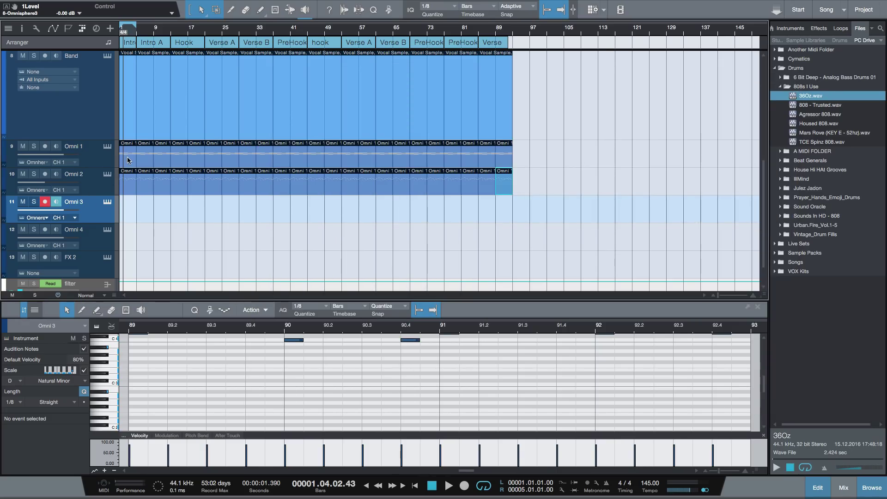
Step: Copy the first Omni 1 clip to Omni 3 and reduce its chords to single bass notes, with D3 held through bars 3 and 4
drag(129, 157, 122, 202)
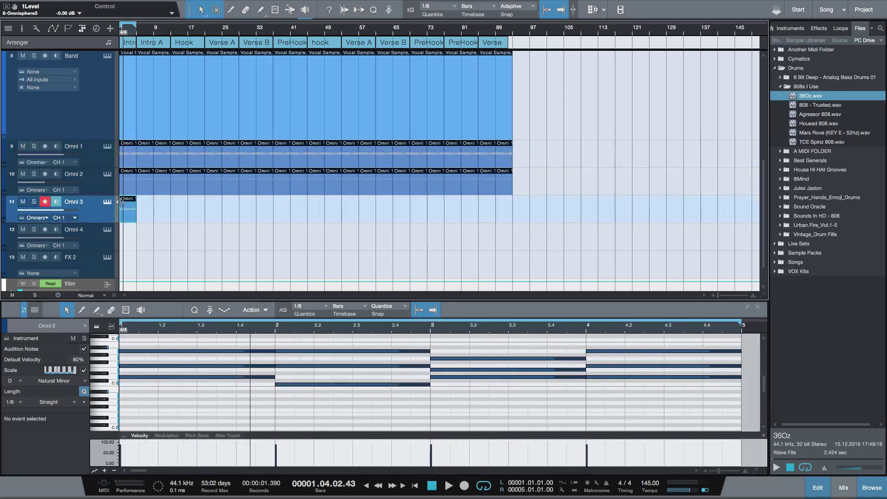
drag(262, 329, 276, 309)
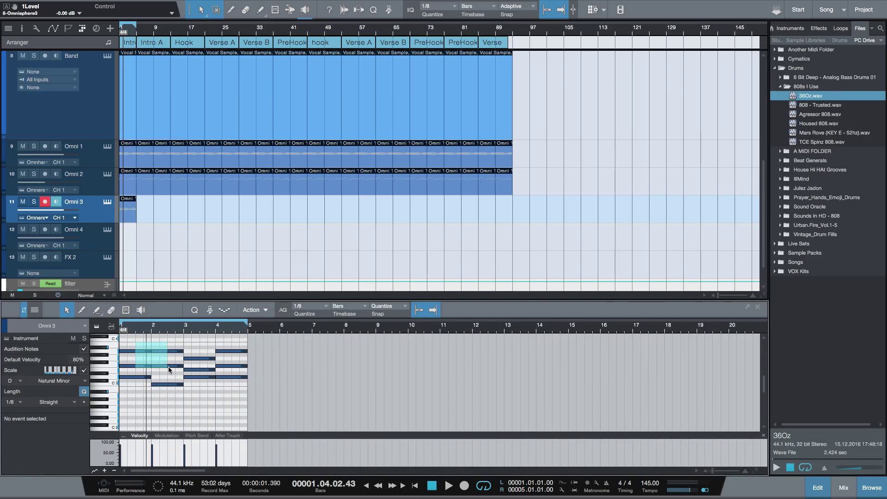
drag(168, 367, 246, 380)
key(Delete)
key(Delete)
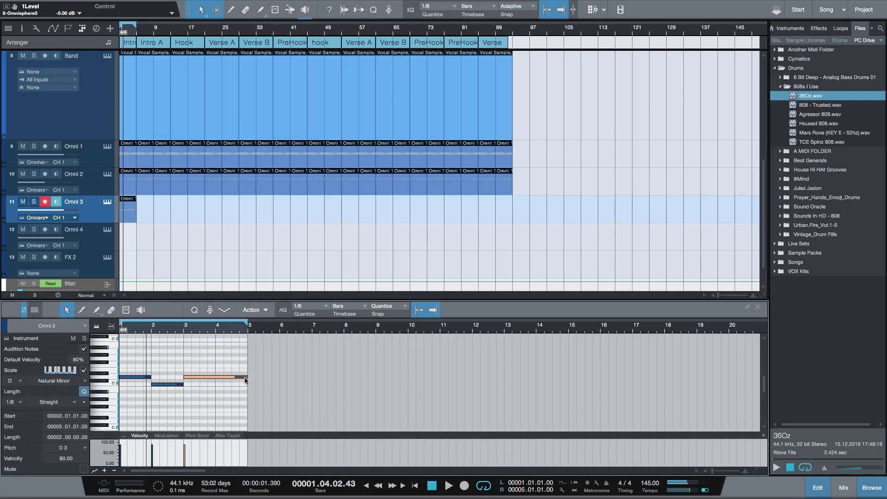
Step: Lower the Omni 3 track's volume to about -10.2 dB and play back the bass line
drag(63, 213, 50, 231)
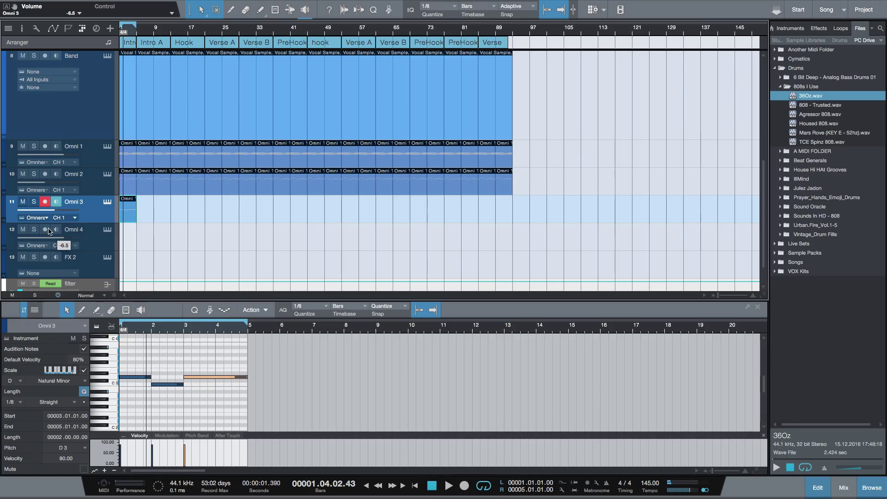
key(space)
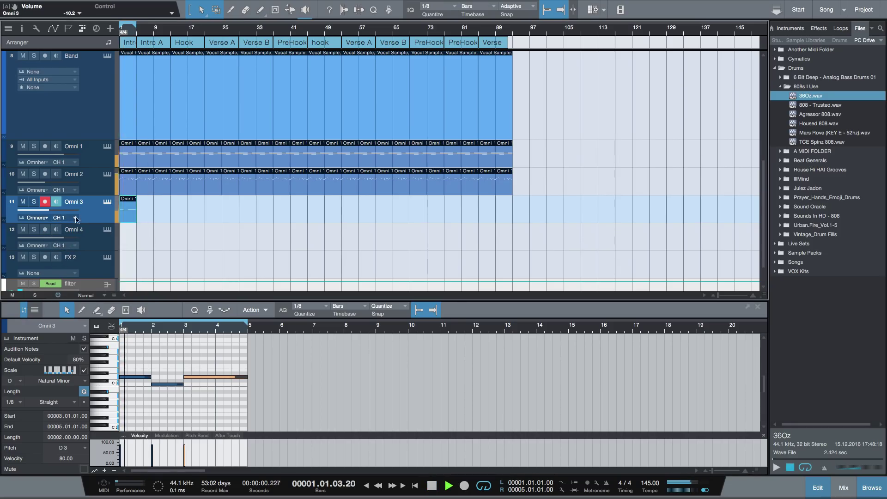
Step: Lower the Omni 3 track's volume to about -26.1 dB and transpose all of its bass notes down one octave
drag(49, 210, 39, 231)
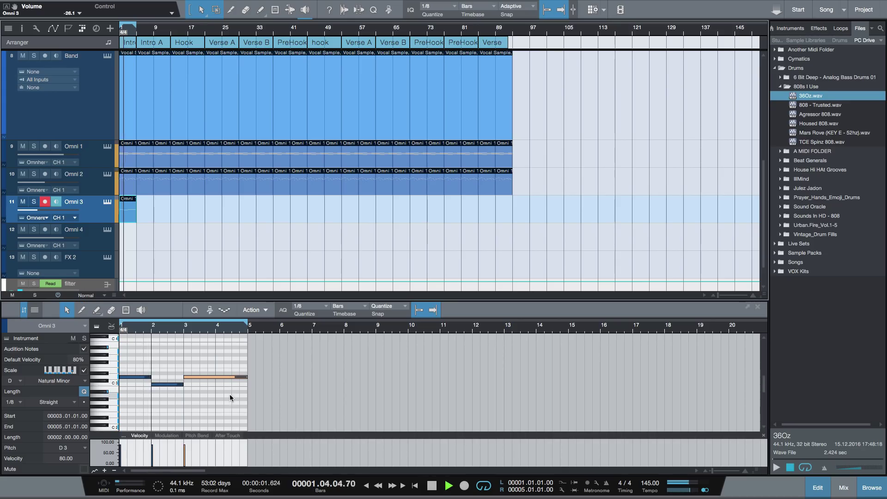
key(space)
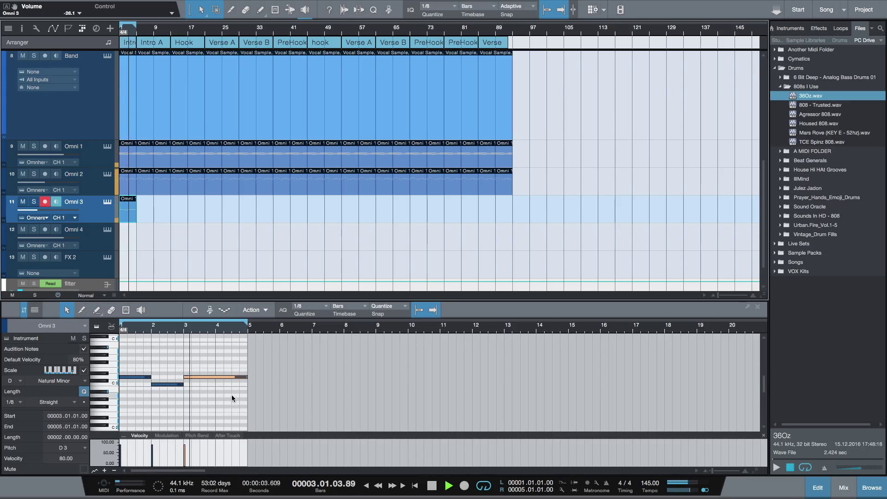
drag(248, 396, 118, 357)
key(shift+Down)
key(space)
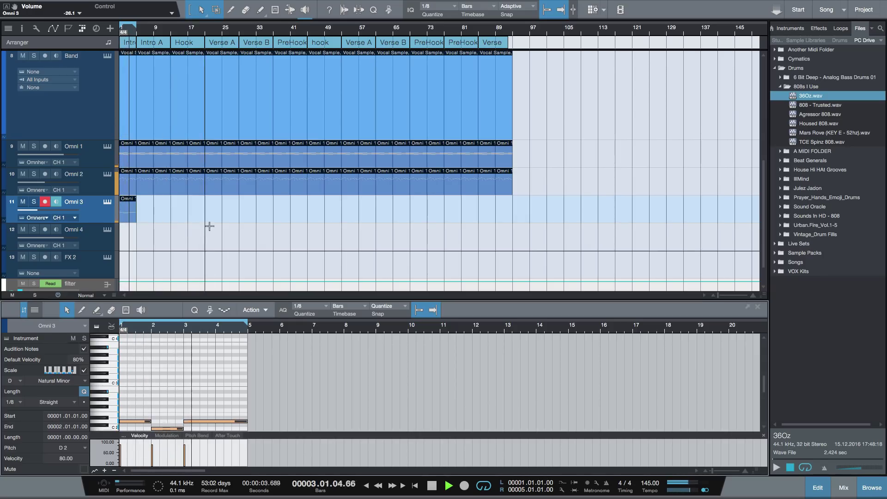
key(space)
Step: Duplicate the four-bar Omni 3 bass clip repeatedly until it fills the song up to bar 93, removing the surplus copy
drag(205, 228, 215, 235)
click(129, 215)
key(d)
key(d)
key(d)
key(d)
key(d)
key(d)
key(d)
key(d)
key(d)
key(d)
key(d)
key(d)
key(d)
key(d)
key(d)
key(d)
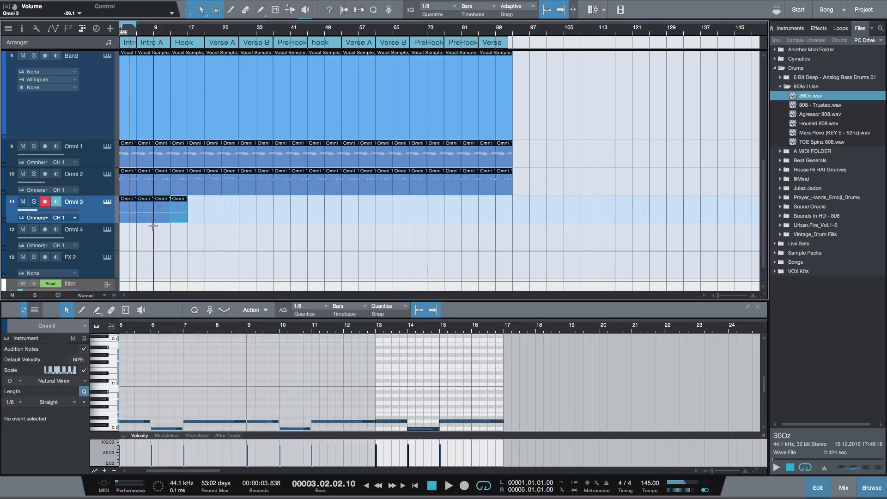
key(d)
key(d)
key(d)
key(d)
key(d)
key(d)
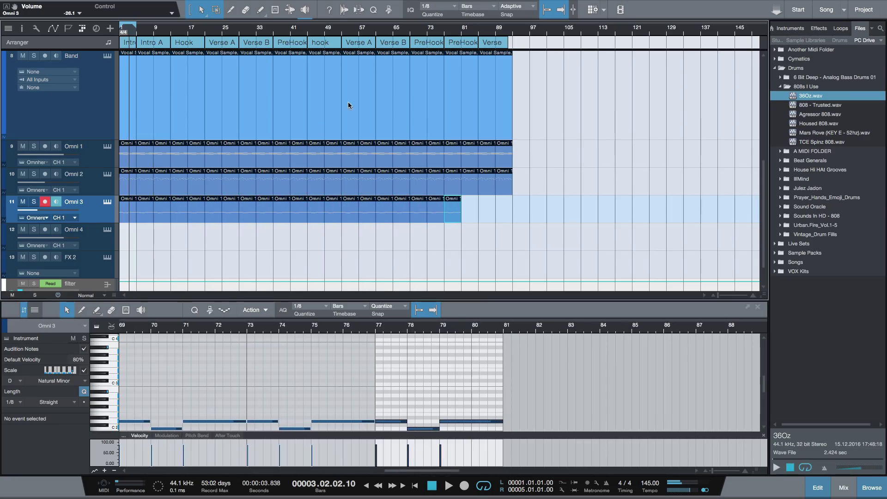
key(d)
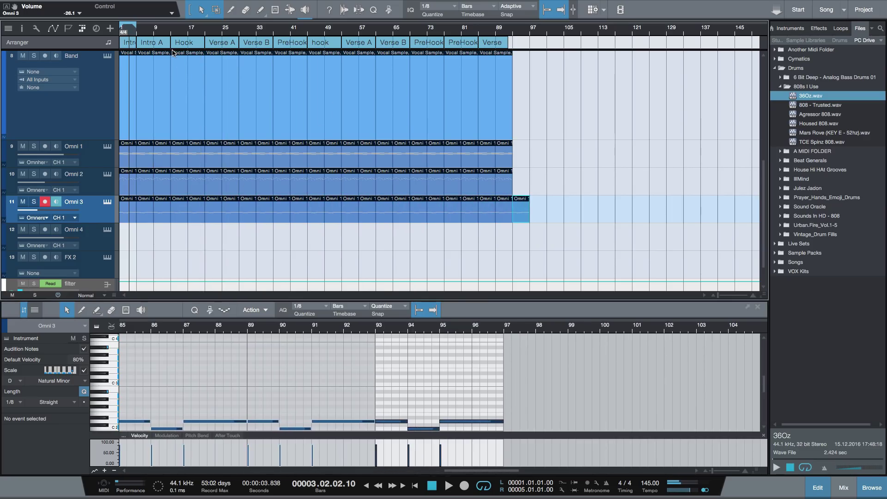
key(ctrl+z)
scroll(137, 33, up, 5)
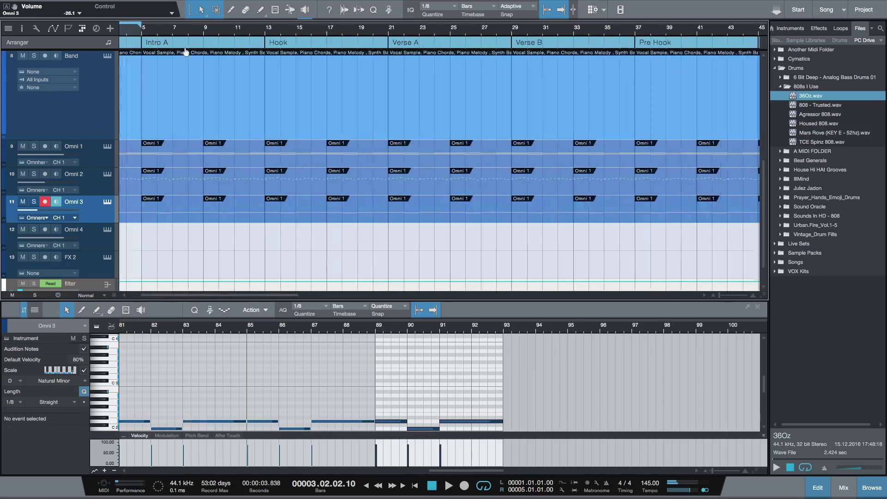
scroll(208, 56, down, 2)
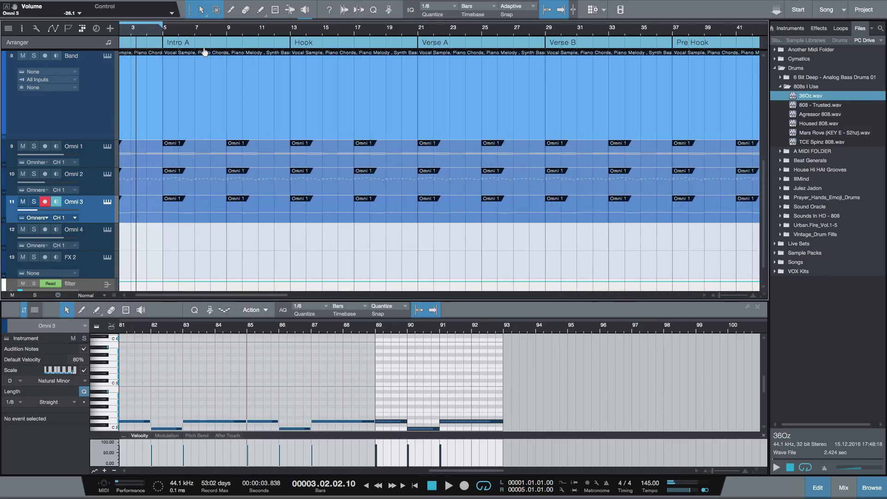
drag(278, 299, 259, 298)
scroll(225, 50, up, 5)
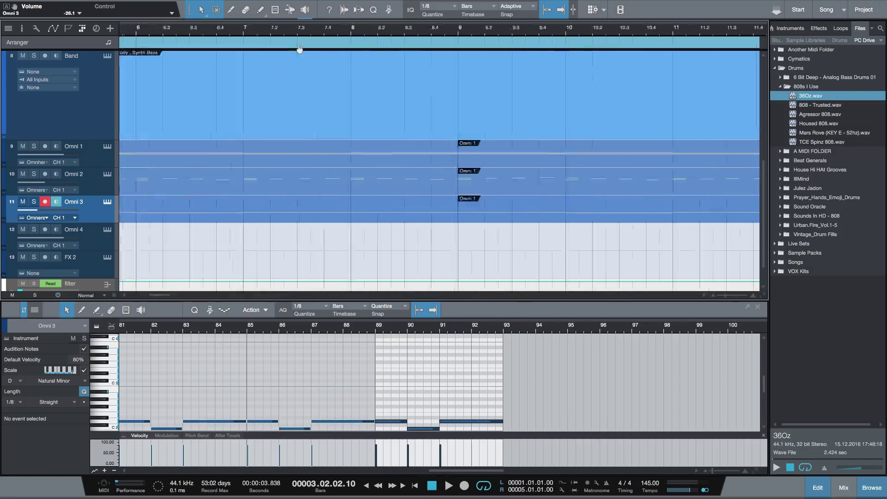
scroll(240, 142, down, 6)
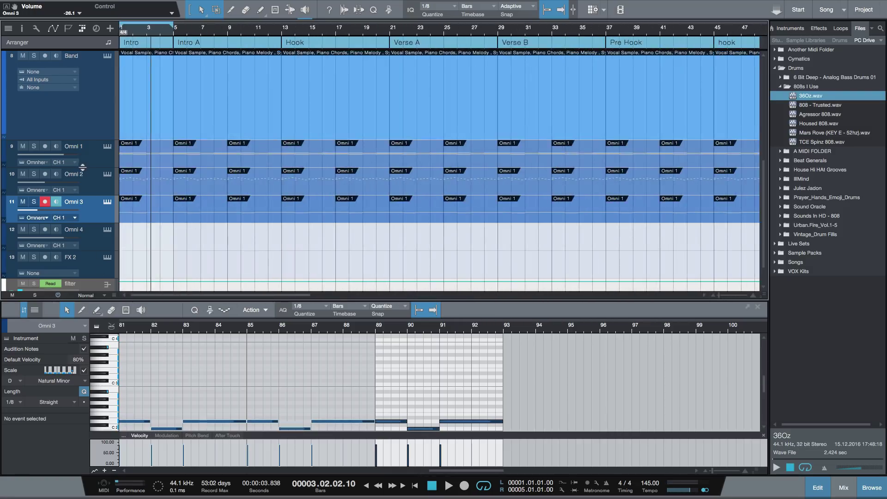
Step: Show the mixer console, enlarge it and expand its channels to show their inserts and sends
key(F3)
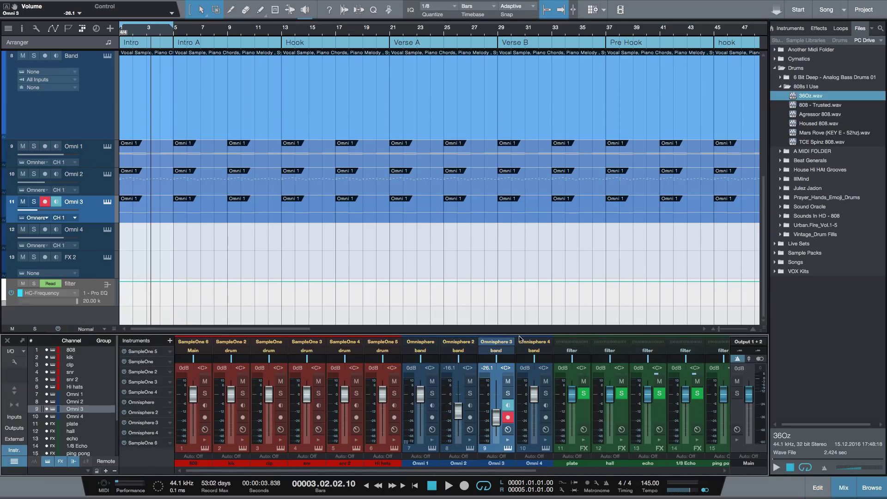
drag(522, 329, 522, 261)
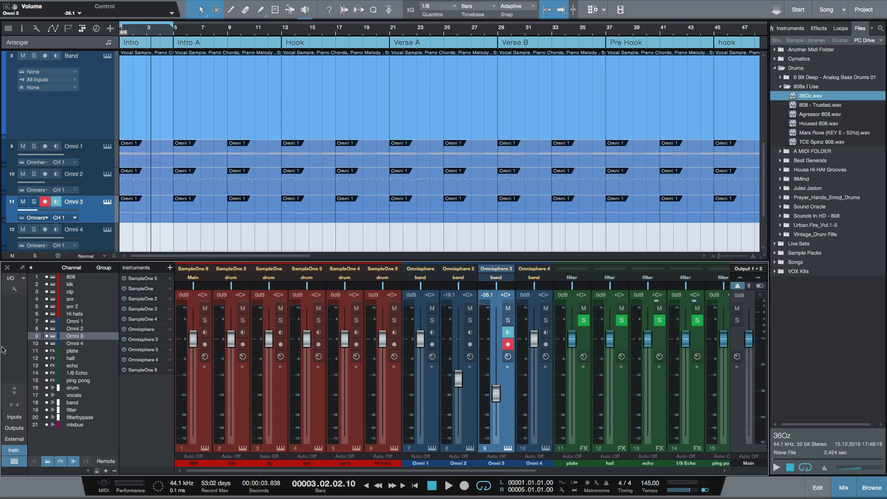
click(14, 391)
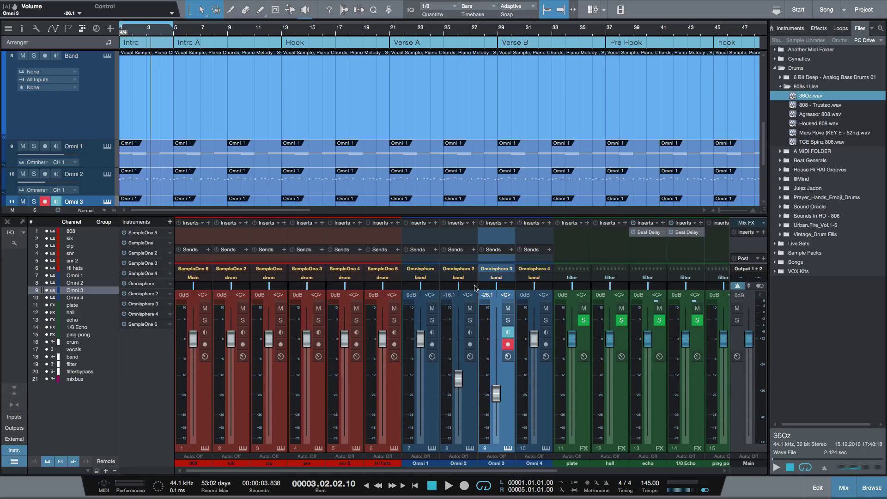
Step: Insert the PreSonus Pro EQ effect on the Omni 3 channel
click(511, 225)
click(524, 353)
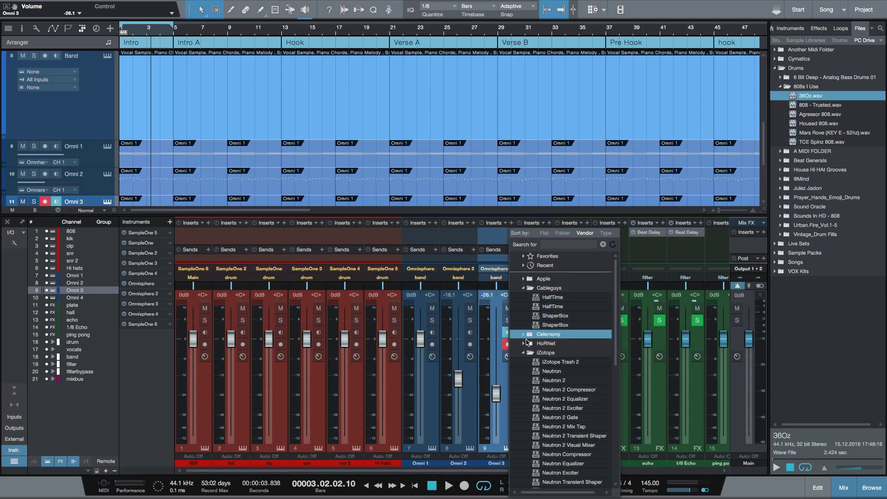
click(524, 352)
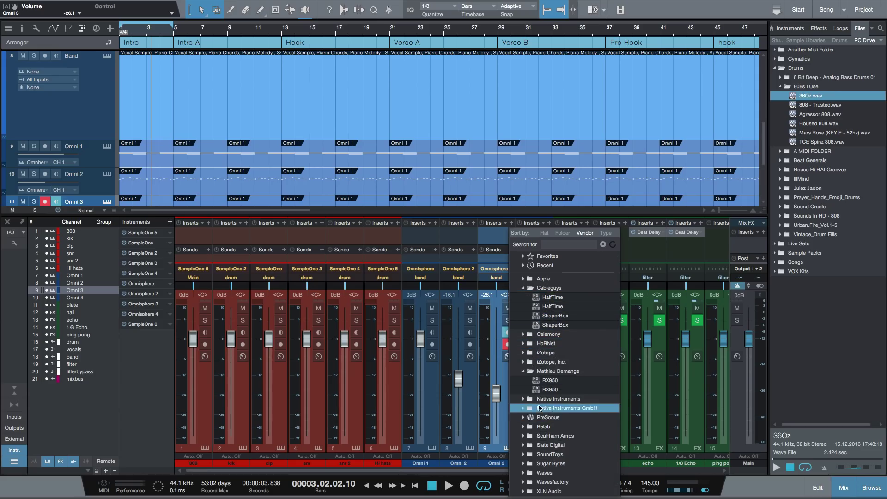
click(584, 418)
scroll(584, 407, down, 10)
scroll(583, 396, up, 3)
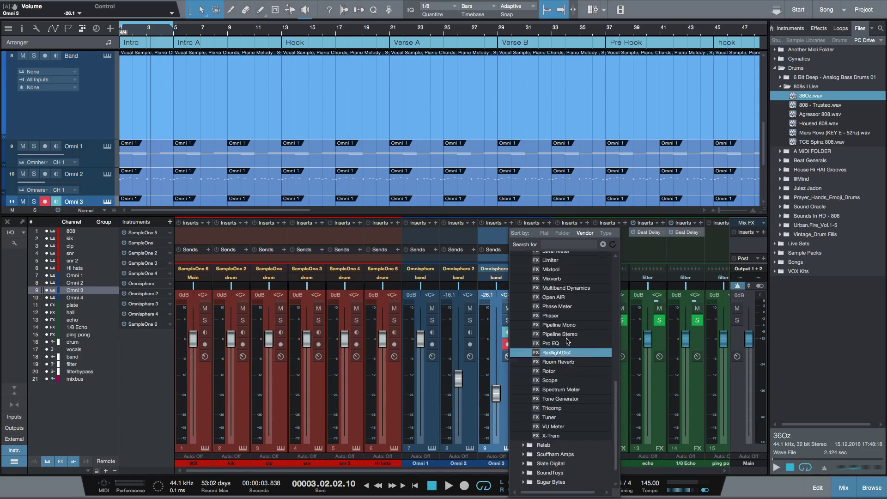
click(571, 344)
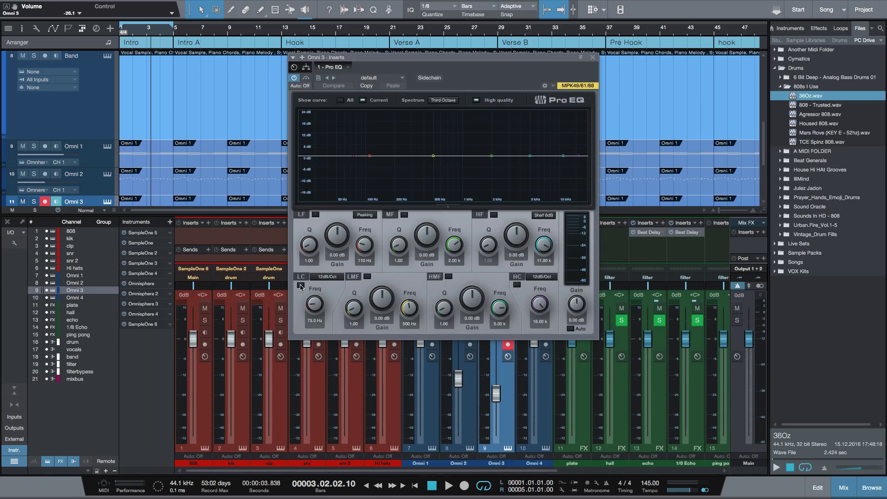
Step: Enable the low cut in Omni 3's Pro EQ with a 48dB/Oct slope at 122 Hz
click(300, 286)
click(327, 276)
click(335, 323)
mouse_move(315, 303)
mouse_down()
mouse_move(316, 283)
mouse_move(316, 318)
mouse_up()
Step: Raise the Pro EQ's global gain to 5.76 dB during playback and close the plug-in window
key(space)
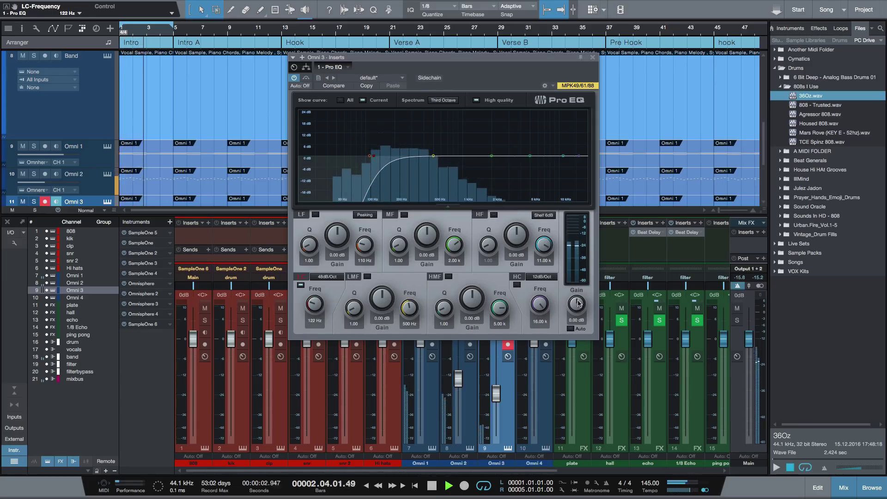
drag(578, 303, 578, 290)
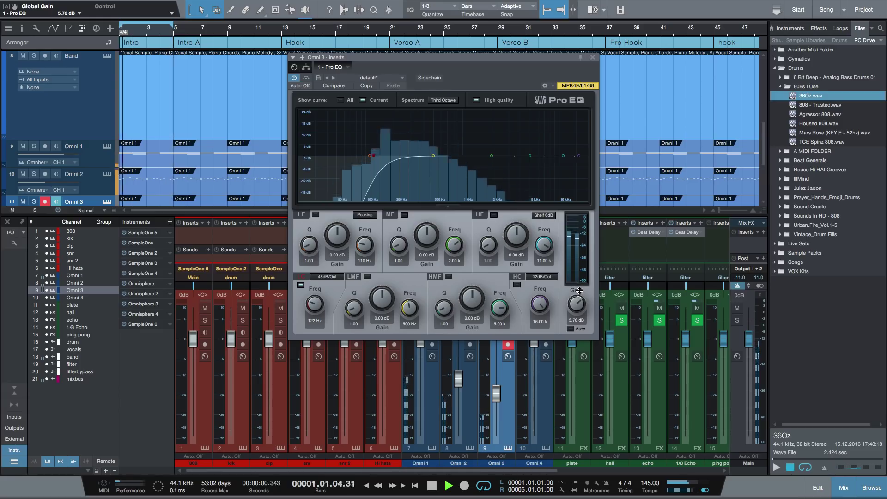
click(592, 57)
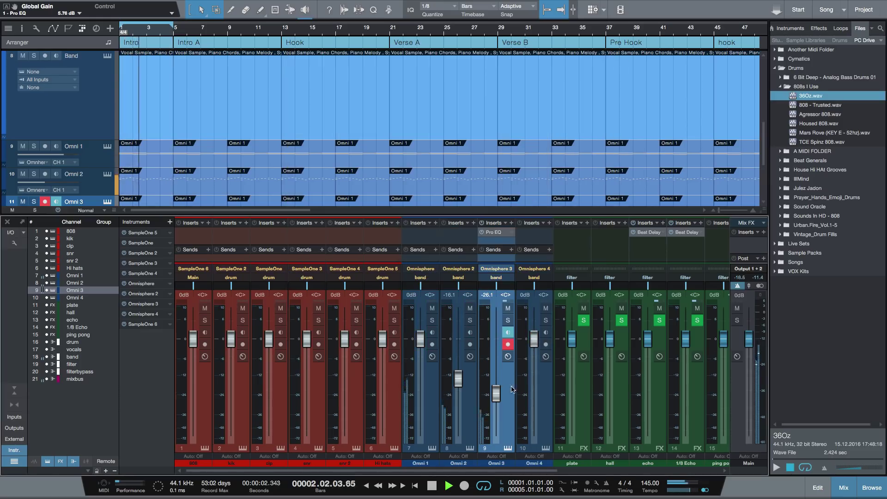
Step: Set the channel volumes to -7.9 dB for Omni 1, -13.8 dB for Omni 2 and -19.9 dB for Omni 3
click(434, 404)
shift+click(471, 424)
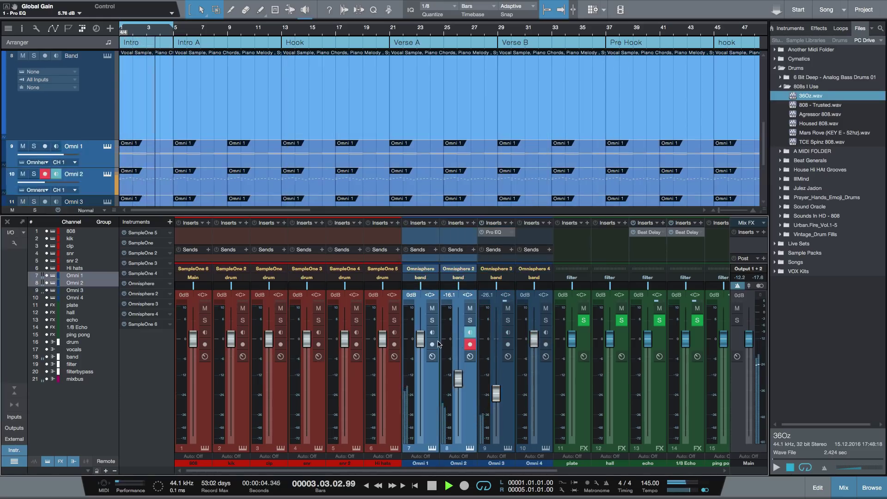
drag(421, 350, 422, 373)
click(477, 391)
drag(458, 396, 496, 388)
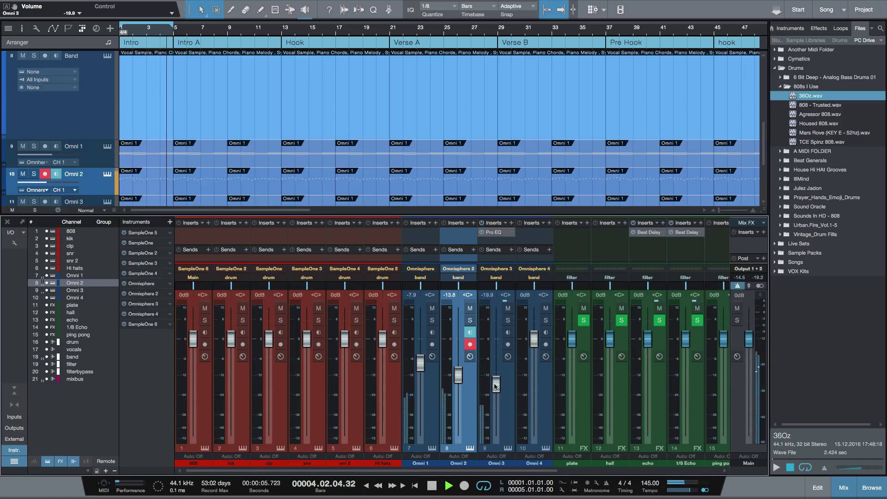
drag(424, 216, 423, 341)
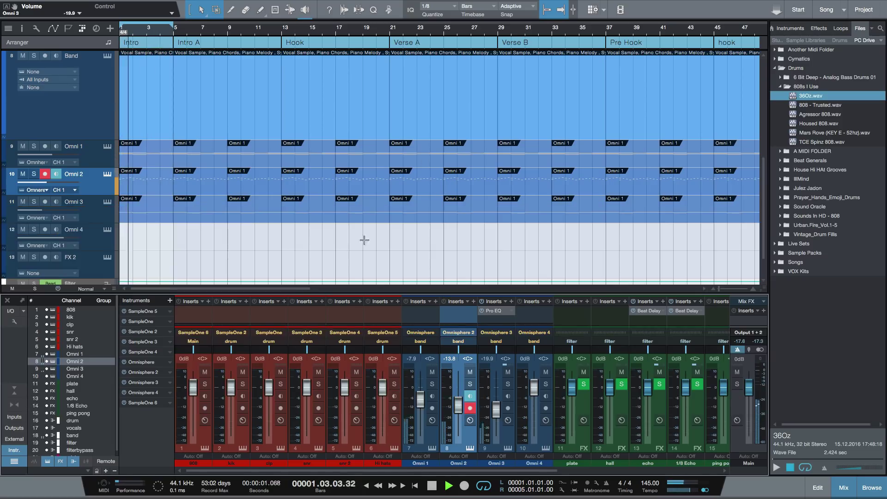
key(space)
Step: Collapse the Drums folder and browse to the Hot_Sauce_Vox_Hits__FX_Pack sample location
scroll(301, 160, down, 2)
scroll(300, 157, up, 10)
scroll(312, 155, down, 5)
scroll(313, 155, down, 5)
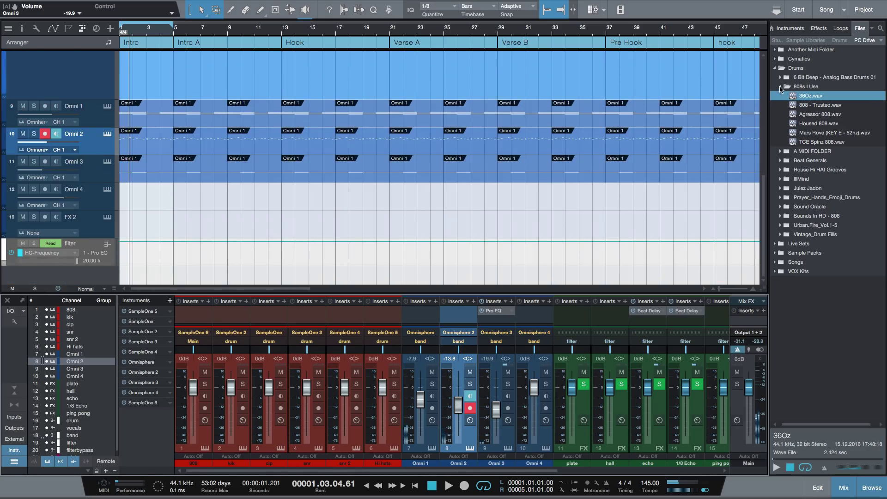
click(774, 68)
click(880, 41)
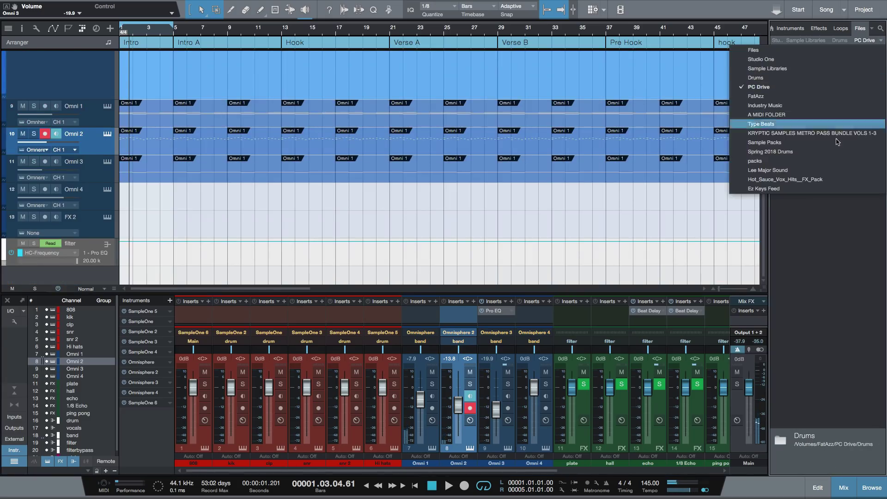
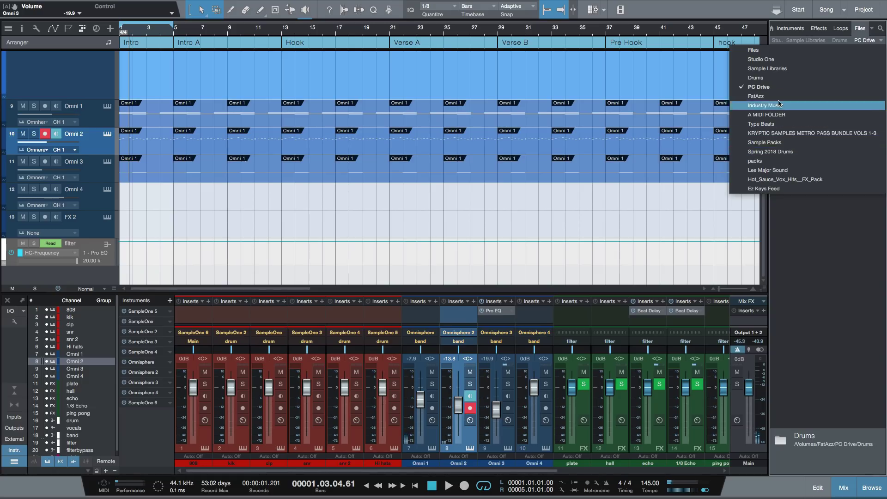
click(822, 180)
Step: Audition the Vox_Mmhh samples and place Vox_Mmhh1_Wet.wav at bar 1 on a new track below Omni 3
click(815, 192)
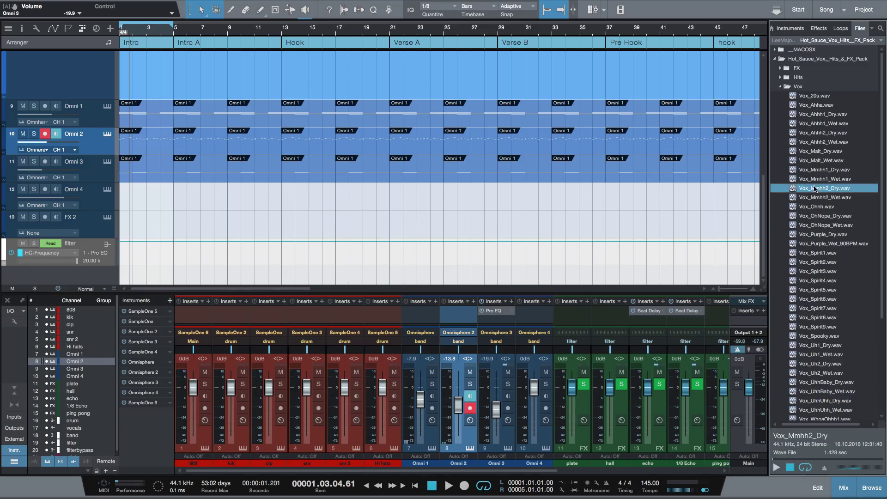
click(818, 171)
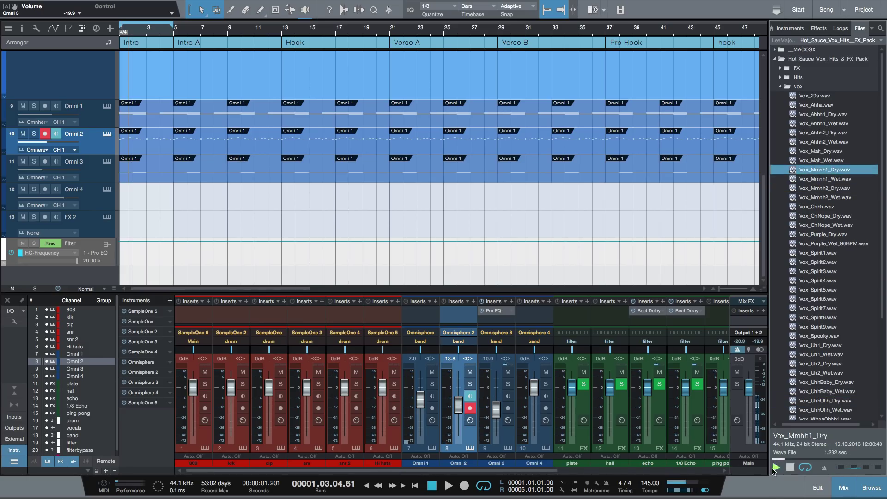
click(821, 179)
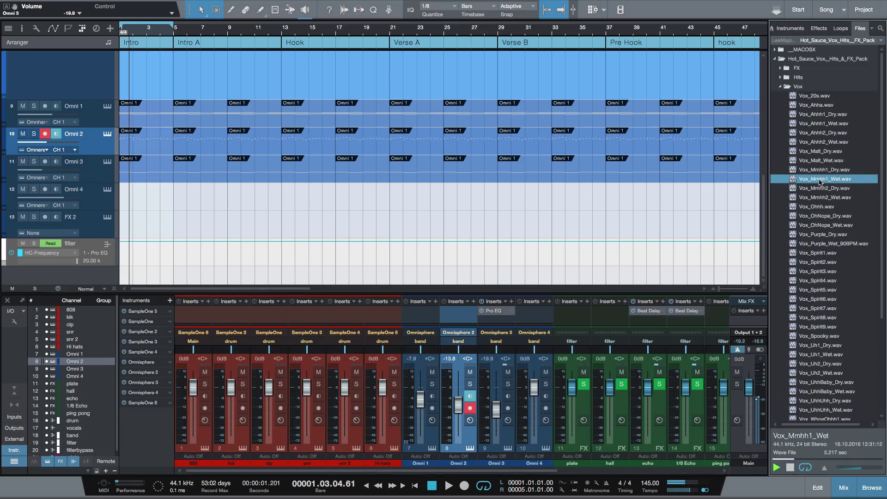
drag(820, 181, 306, 299)
drag(149, 181, 143, 199)
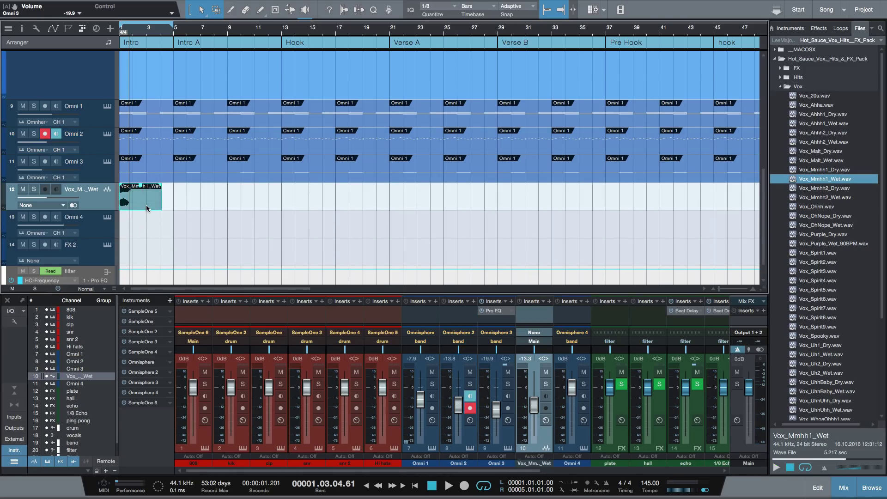
Step: Analyze the Vox_Mmhh1_Wet event in Melodyne to check its pitch, then close the editor
key(super+m)
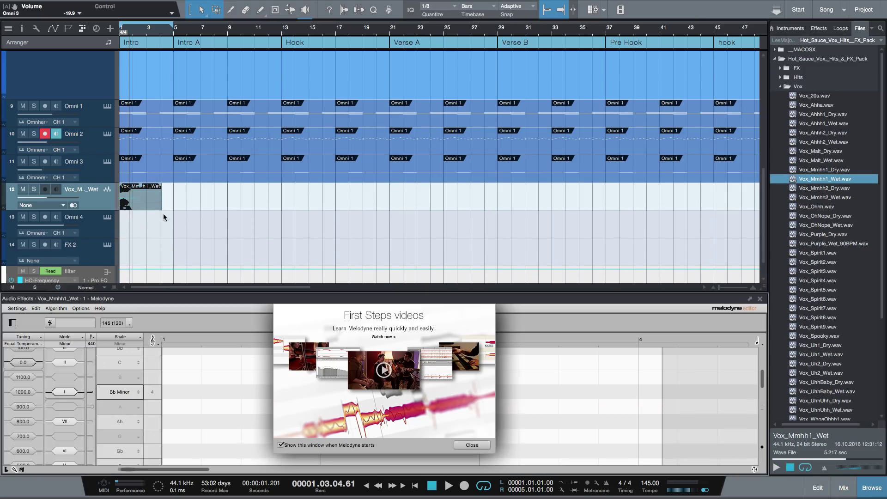
click(472, 446)
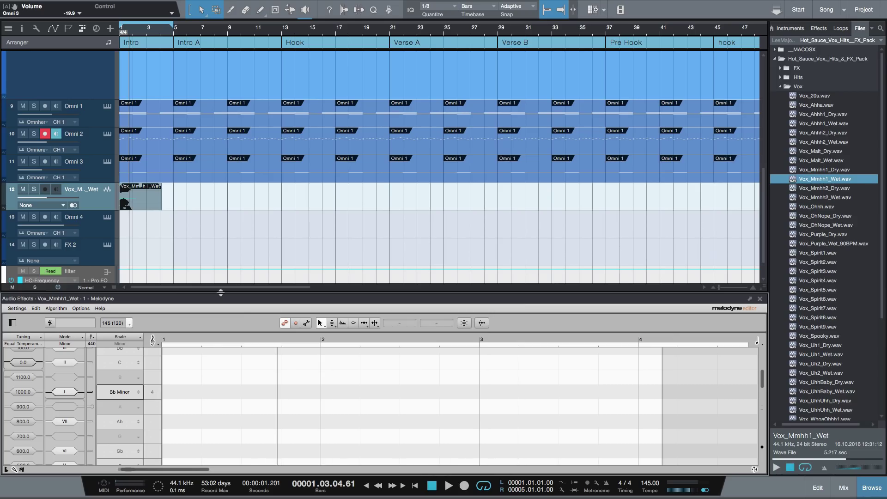
drag(235, 293, 245, 241)
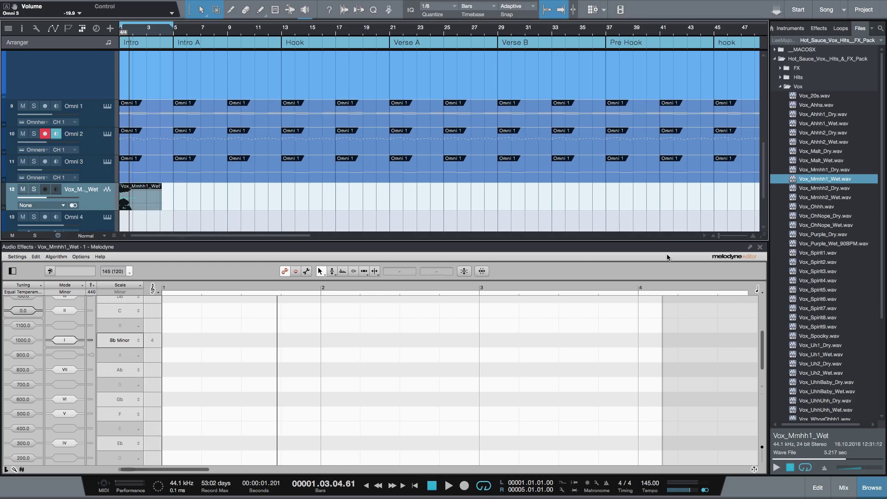
click(759, 248)
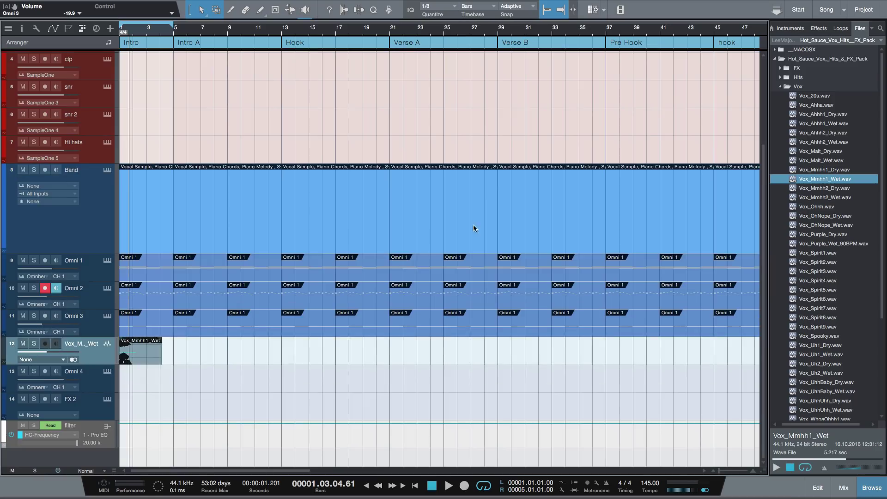
double_click(140, 359)
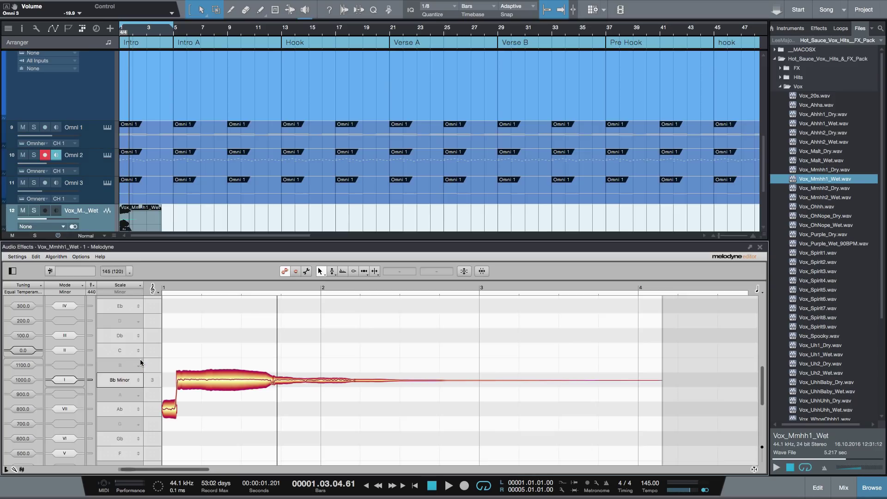
click(759, 247)
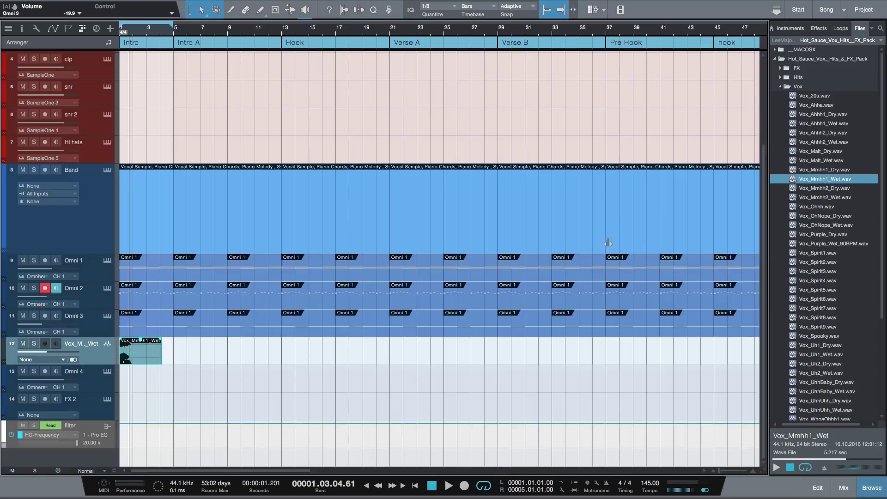
Step: Set the Vox_Mmhh1_Wet event's transpose to 4, bounce the event and play it back
click(147, 354)
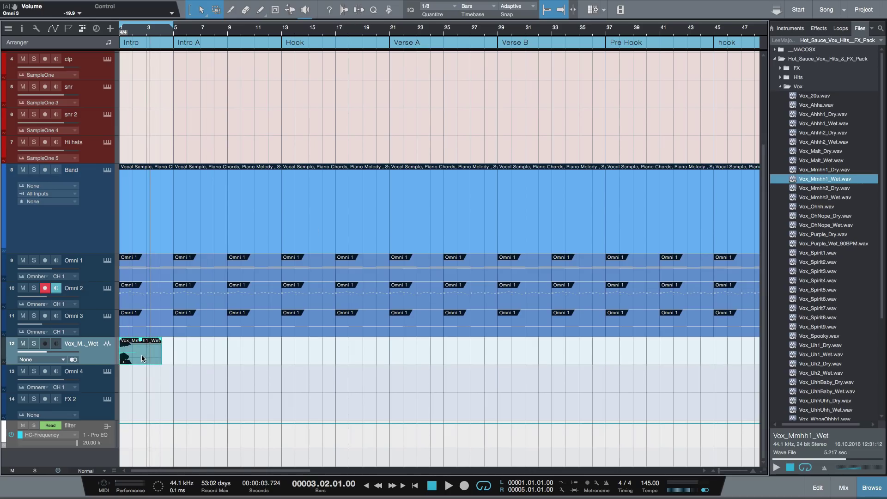
right_click(141, 360)
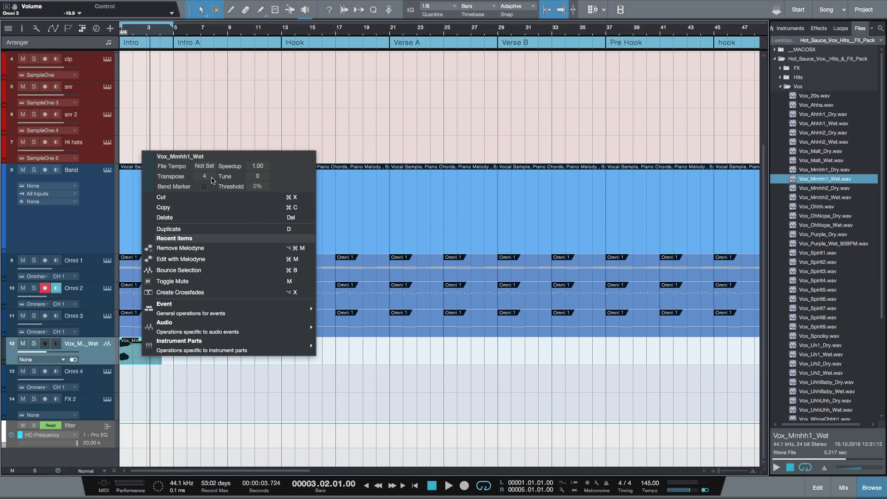
click(142, 356)
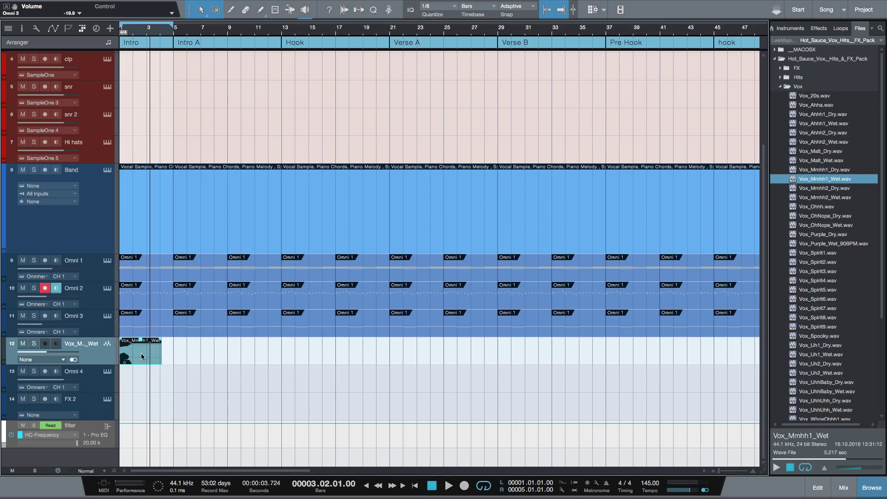
key(super+b)
key(space)
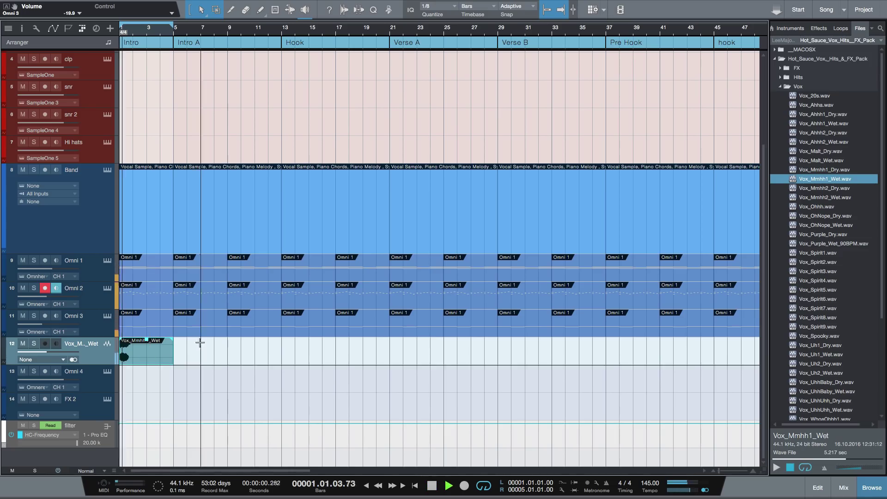
key(space)
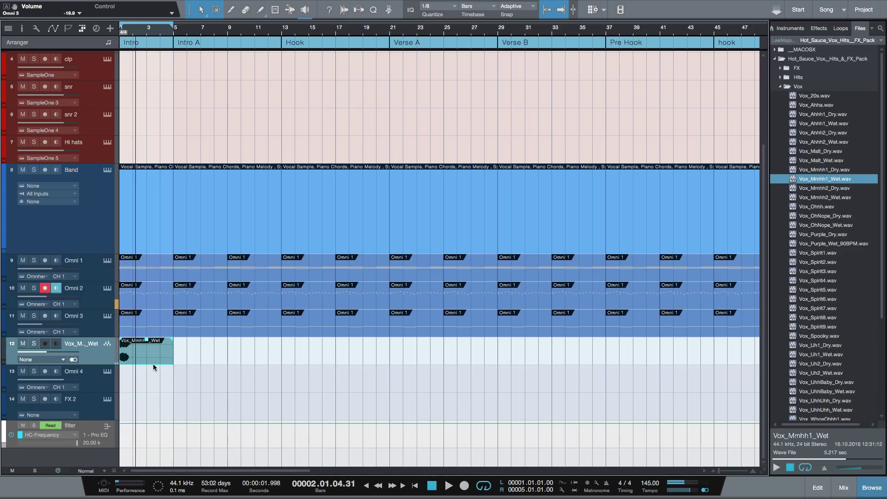
Step: Duplicate the bounced Vox_Mmhh1_Wet event back to back so the copies run up to bar 29
key(d)
key(d)
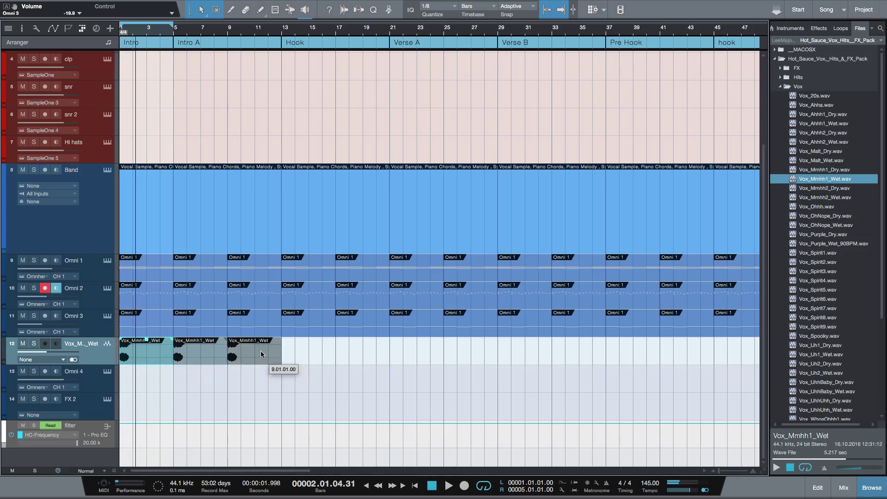
drag(261, 350, 147, 355)
click(209, 356)
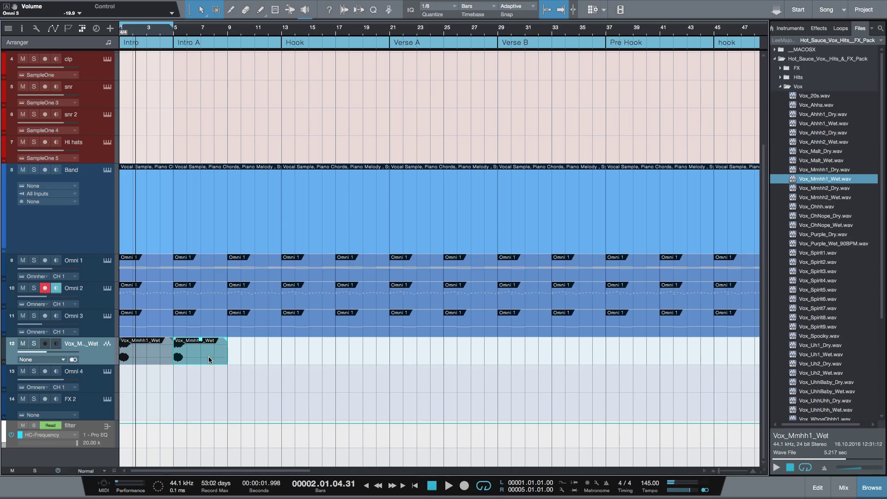
key(d)
key(d)
key(d)
key(d)
key(d)
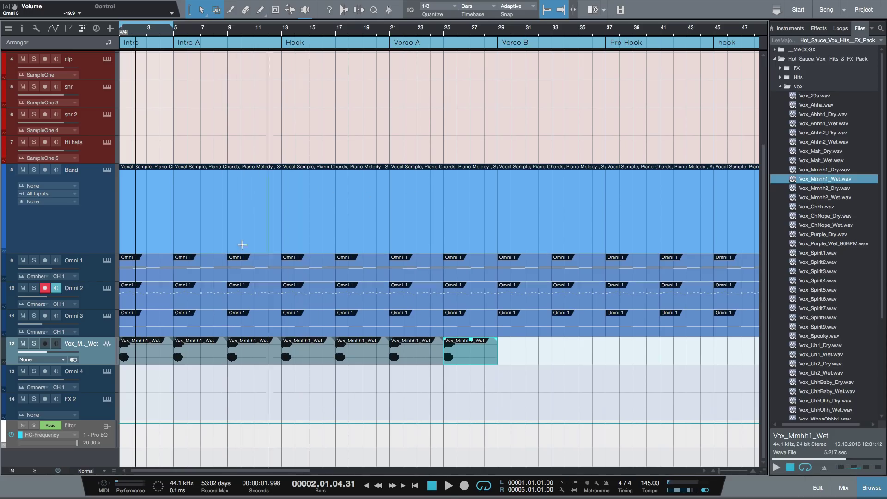
Step: Delete the Vox_Mmhh1_Wet copies starting at bars 9, 17 and 25
drag(246, 356, 300, 356)
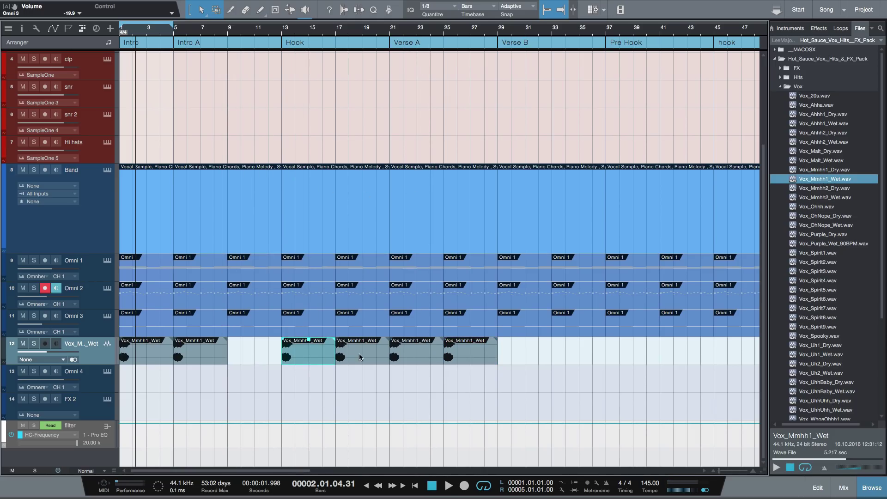
click(373, 357)
key(Delete)
click(472, 355)
key(Delete)
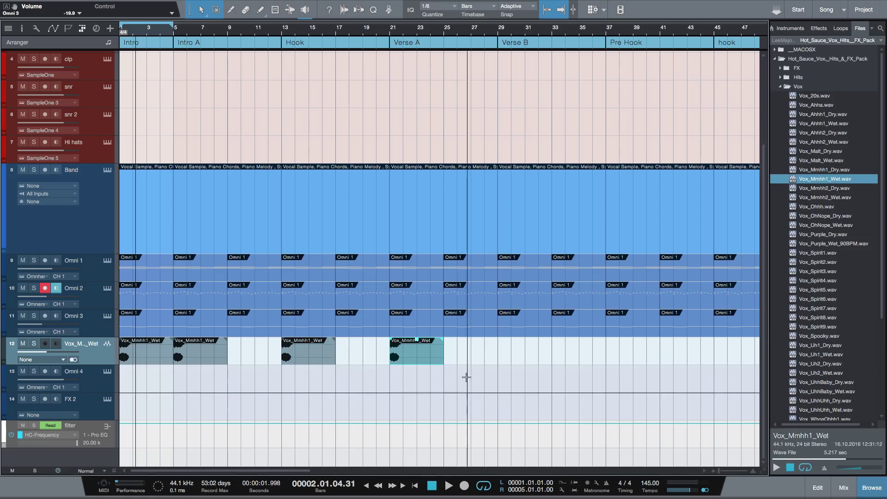
Step: Duplicate the Vox_Mmhh1_Wet events at bars 5, 13 and 21 together so the copies follow from bar 25
click(496, 379)
drag(292, 364, 187, 360)
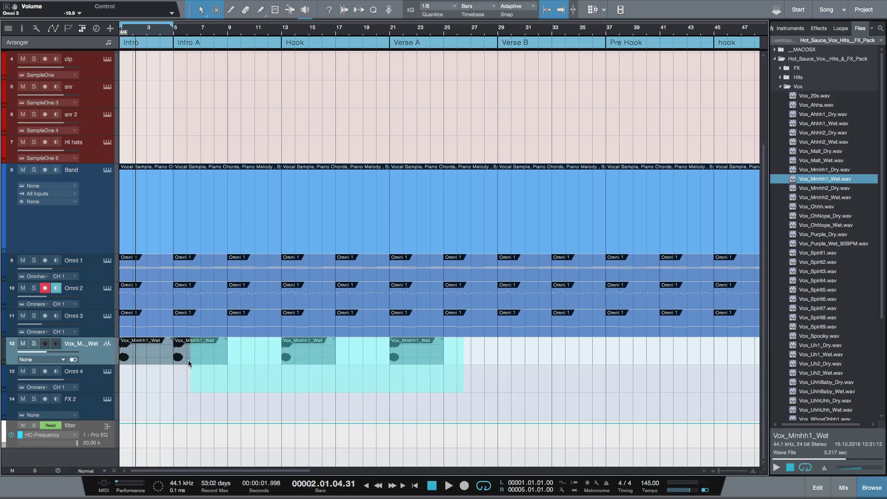
key(d)
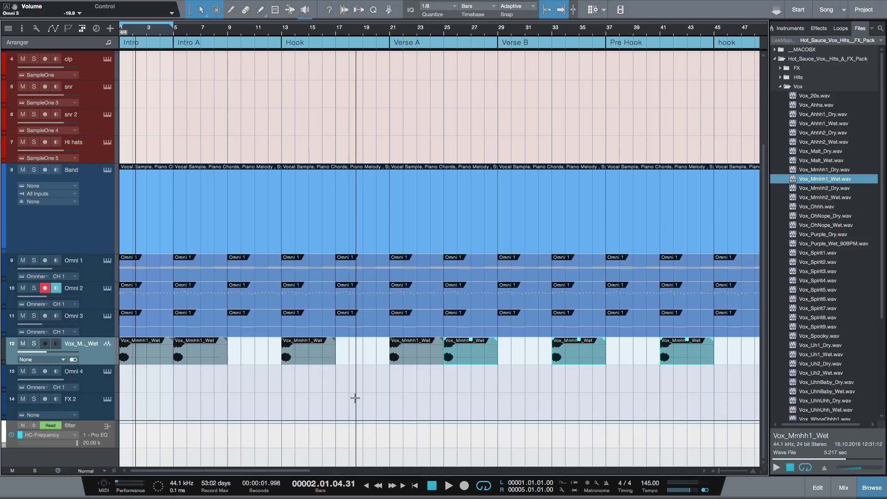
Step: Nudge the three selected Vox_Mmhh1_Wet copies to start at bars 29, 37 and 45, continuing the eight-bar spacing
key(alt+Right)
key(alt+Right)
key(alt+Right)
key(alt+Right)
key(alt+Right)
key(alt+Right)
key(alt+Right)
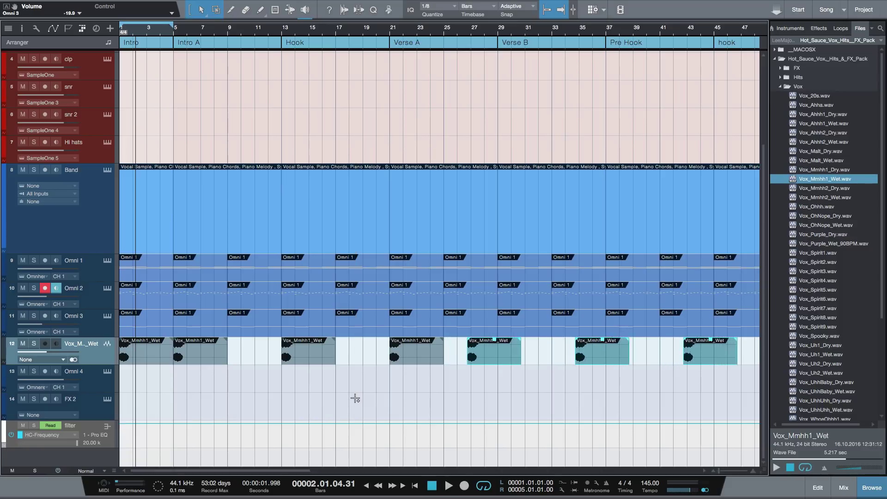
key(alt+Right)
key(alt+Right)
key(alt+Right)
key(alt+Right)
key(alt+Right)
key(alt+Right)
key(alt+Right)
key(alt+Right)
key(alt+Right)
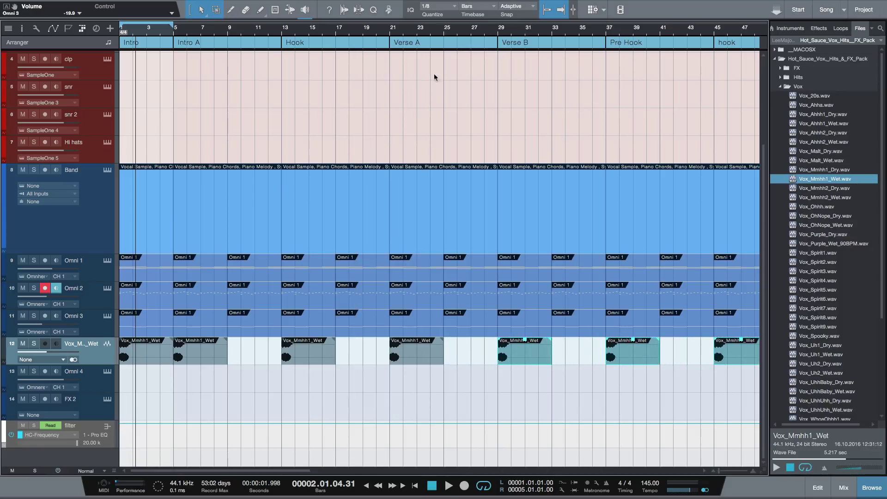
Step: Duplicate the six Vox_Mmhh1_Wet events from bars 5 to 45 and shift the copies to start at bar 53
drag(465, 33, 467, 25)
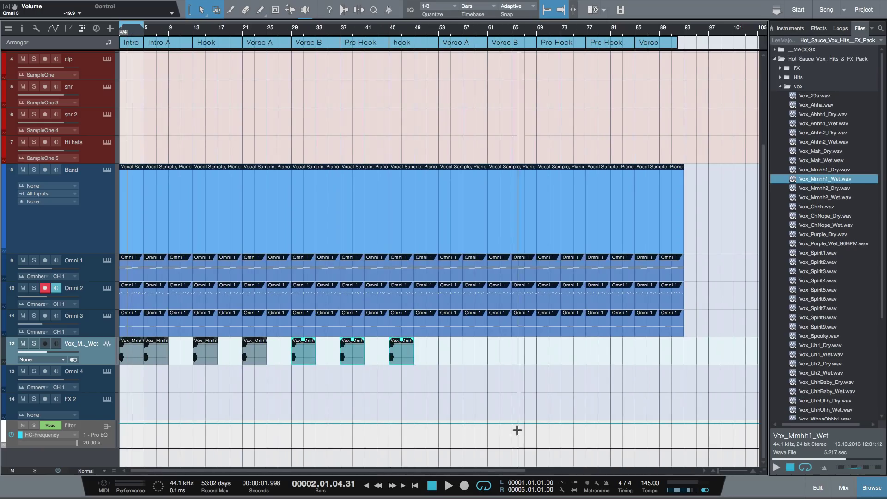
drag(487, 387, 151, 352)
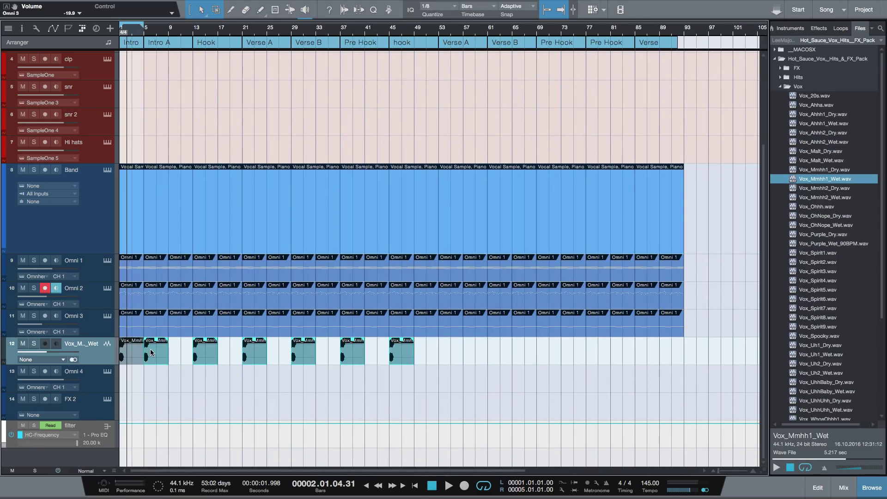
key(d)
key(alt+Right)
key(alt+Right)
key(alt+Right)
key(alt+Right)
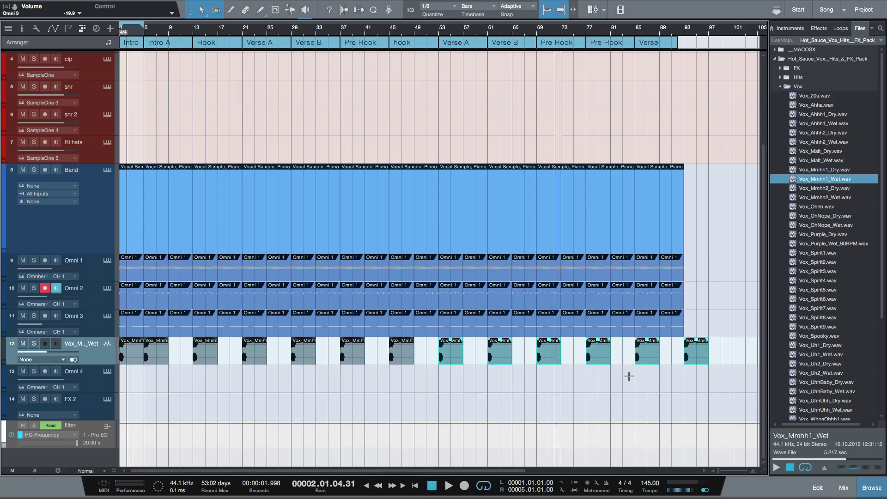
Step: Delete the Vox_Mmhh1_Wet copy starting at bar 93, past the arrangement's end, and play the song from the start
click(707, 405)
click(699, 346)
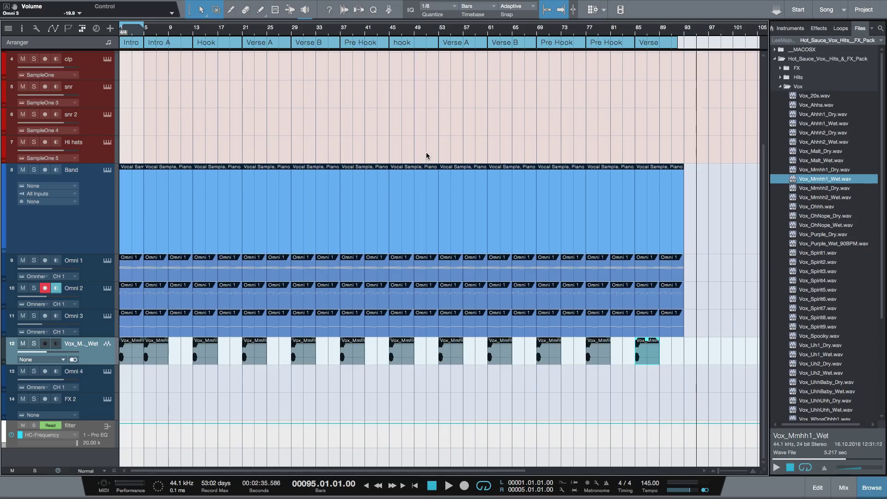
key(space)
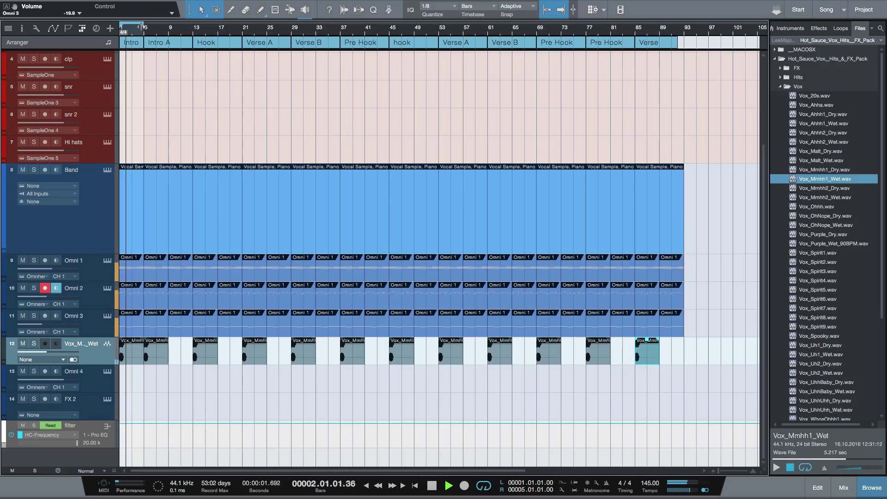
Step: Extend the loop to bar 78 and lower the gain of all Vox_Mmhh1_Wet events together while replaying from the start
drag(142, 27, 592, 27)
drag(687, 376, 120, 357)
click(195, 363)
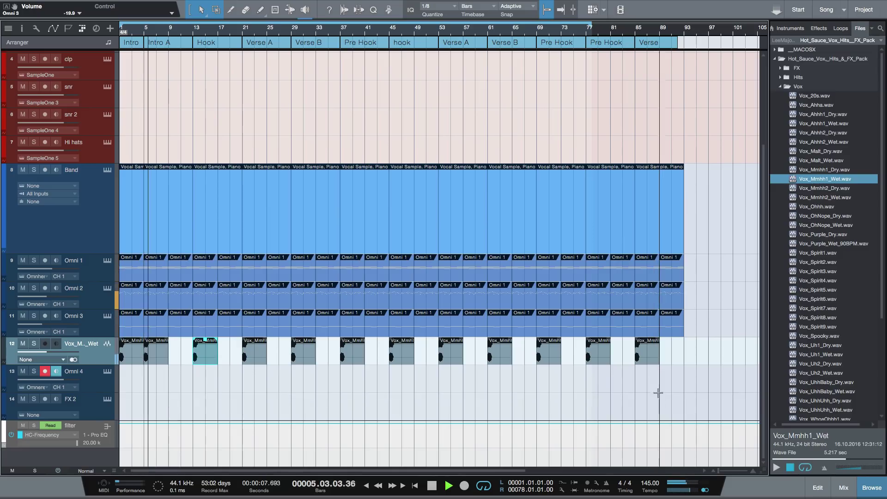
drag(654, 381, 8, 336)
drag(15, 356, 15, 356)
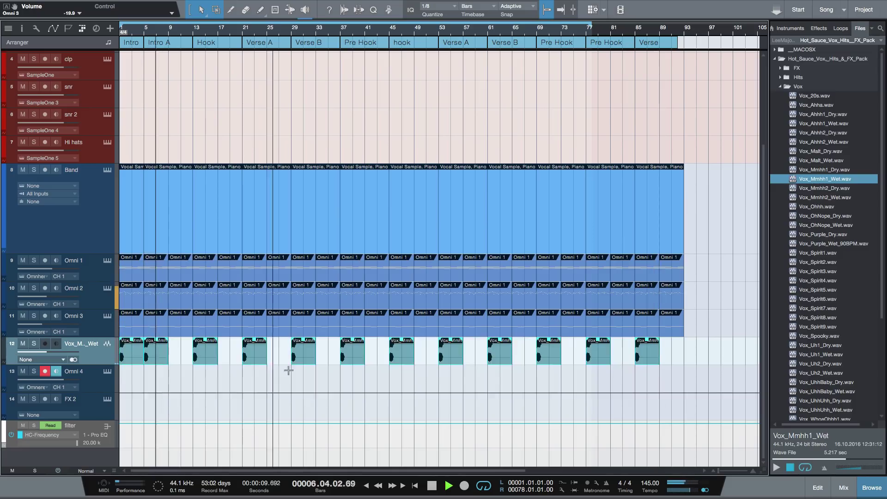
drag(353, 341, 353, 347)
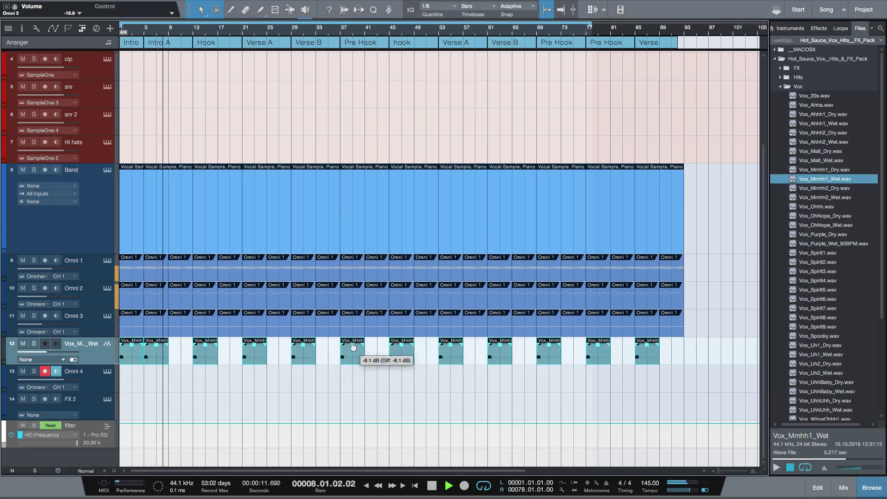
key(comma)
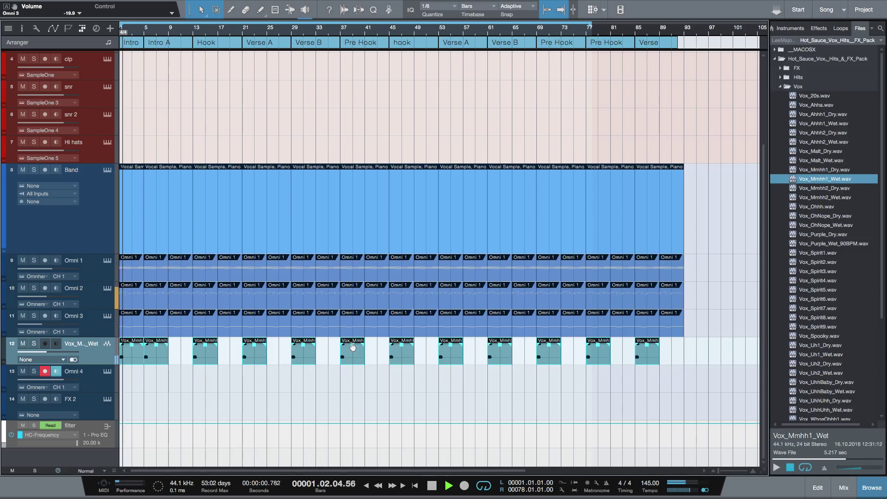
drag(354, 348, 354, 349)
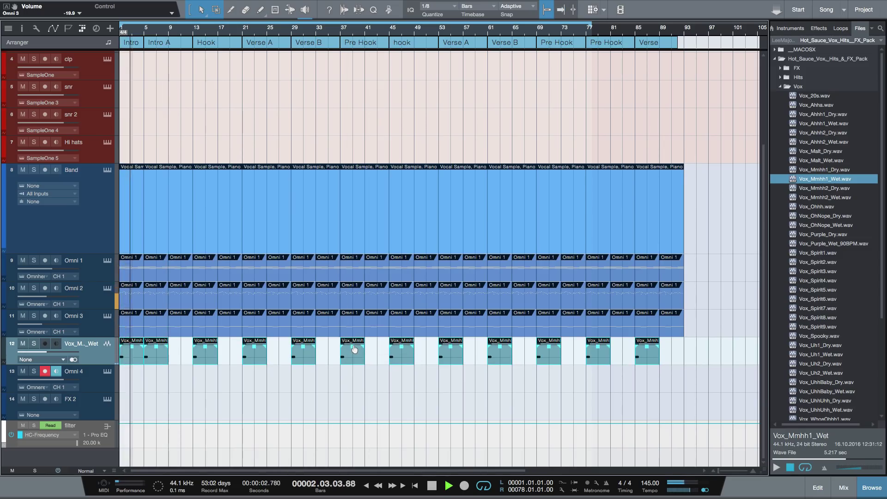
key(comma)
click(354, 347)
key(comma)
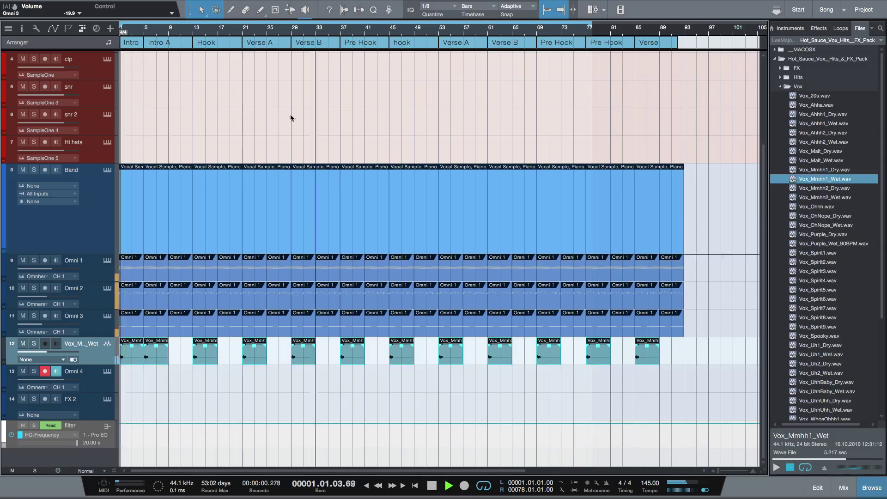
key(space)
Step: Create an event on the clp track and trim it down to the Hook section from bar 13 to bar 21
scroll(215, 123, up, 4)
scroll(214, 123, down, 4)
scroll(216, 124, up, 4)
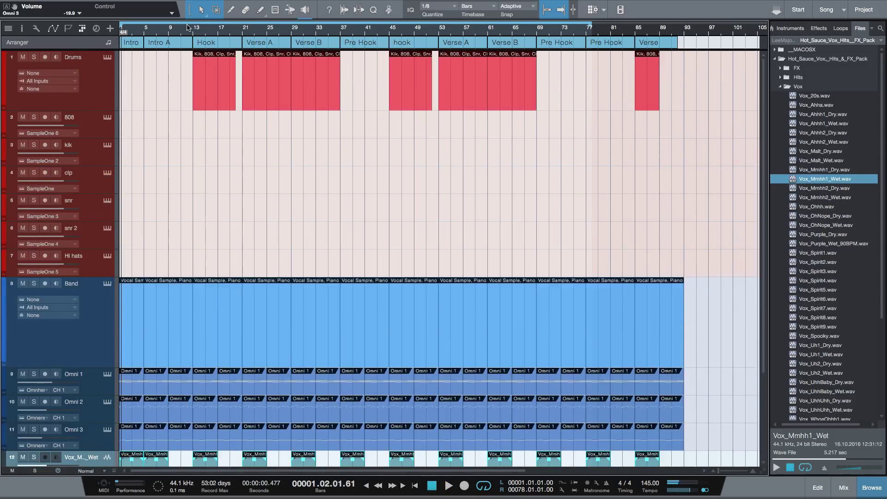
scroll(187, 26, up, 3)
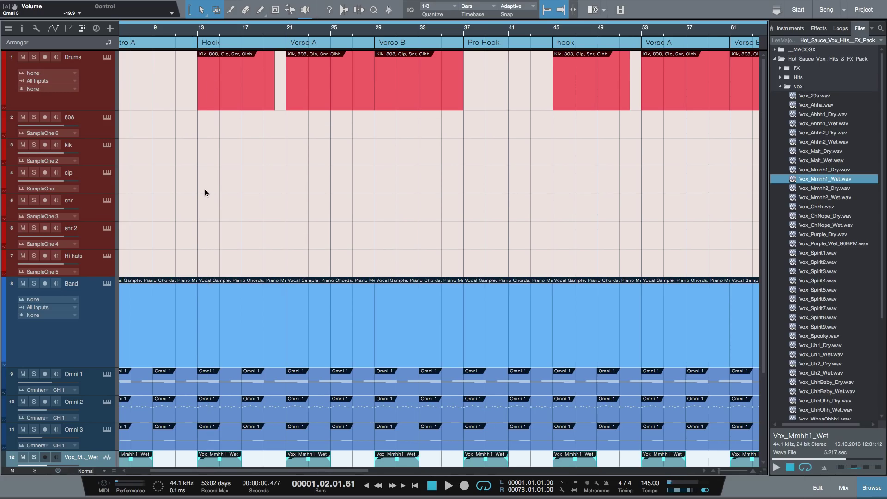
click(206, 192)
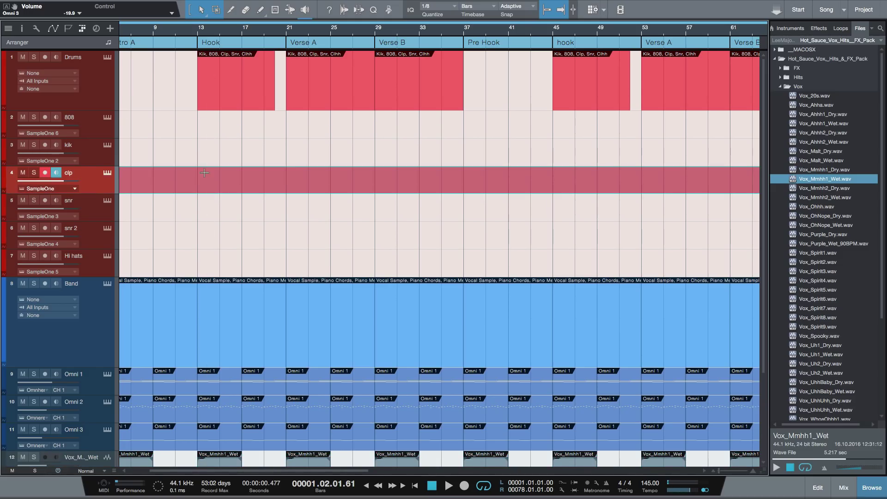
drag(200, 180, 240, 156)
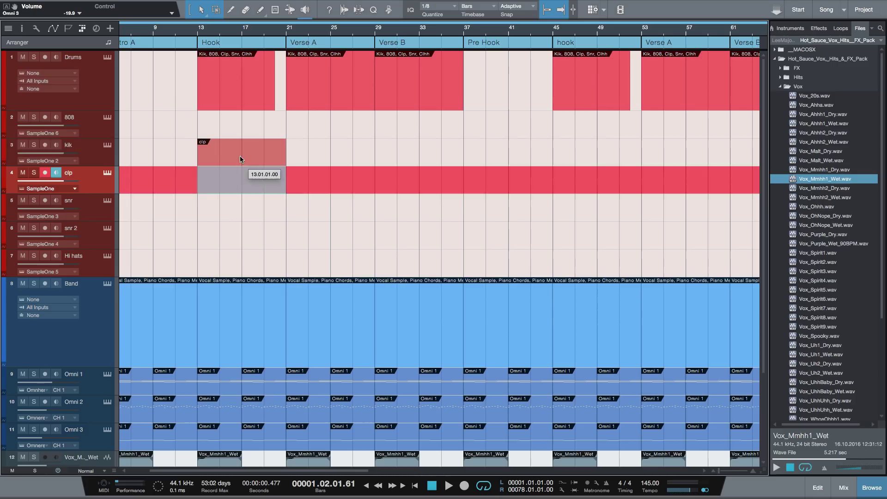
click(177, 186)
key(Delete)
click(315, 186)
key(Delete)
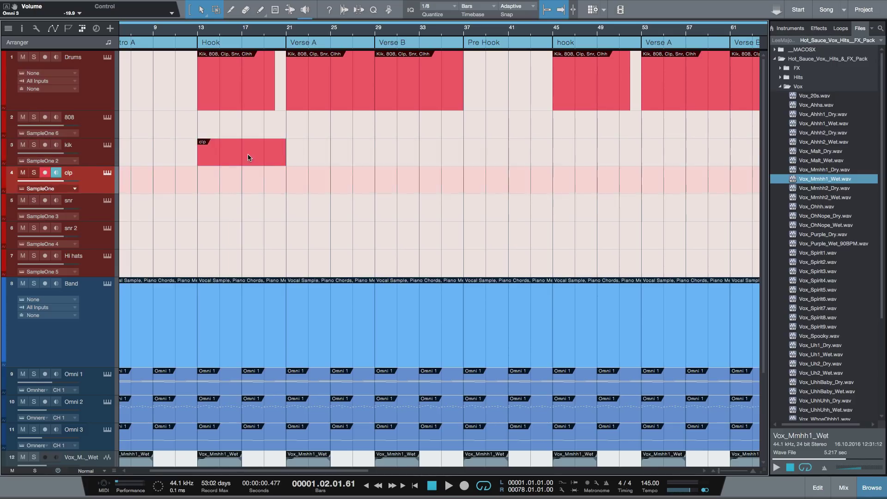
drag(247, 154, 248, 174)
Step: Add a C 3 note on beat 3 of bar 13 in the clp event and duplicate it to every bar through bar 20
double_click(244, 188)
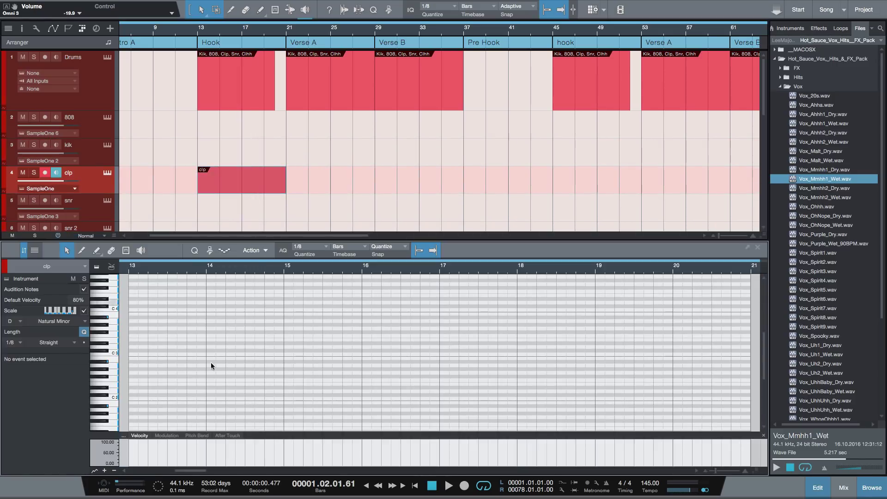
click(172, 354)
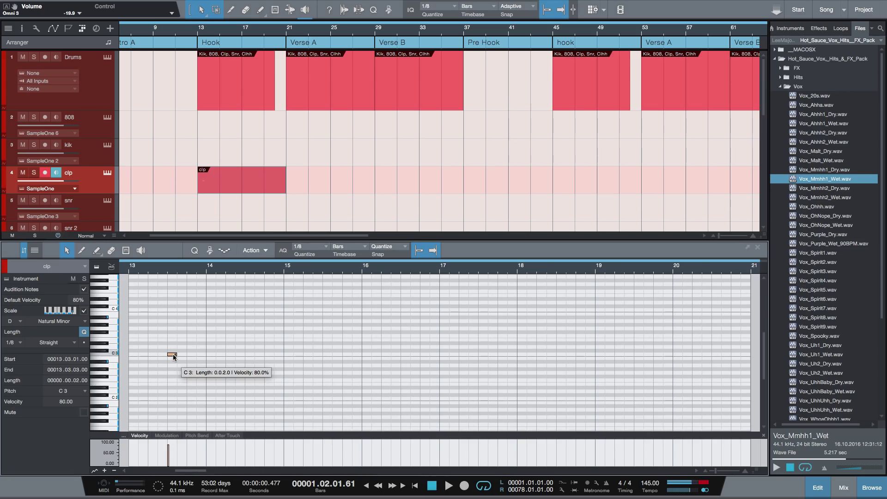
drag(172, 354, 256, 355)
click(277, 370)
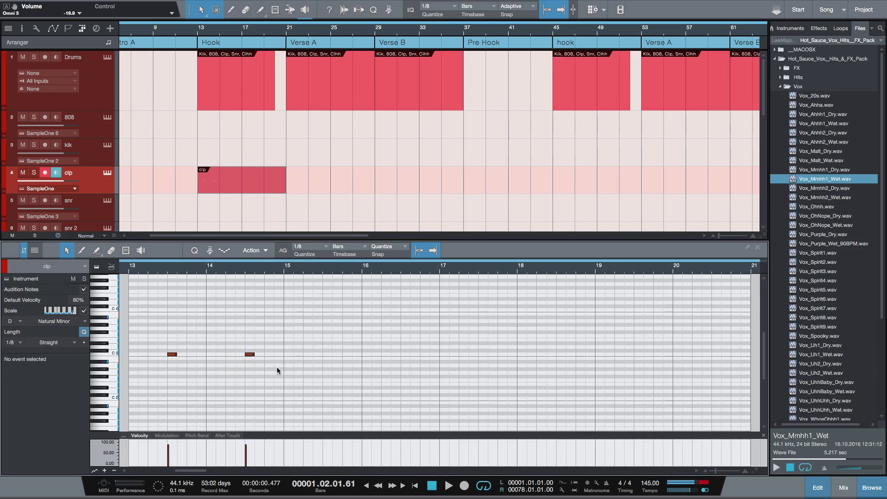
drag(134, 328, 133, 329)
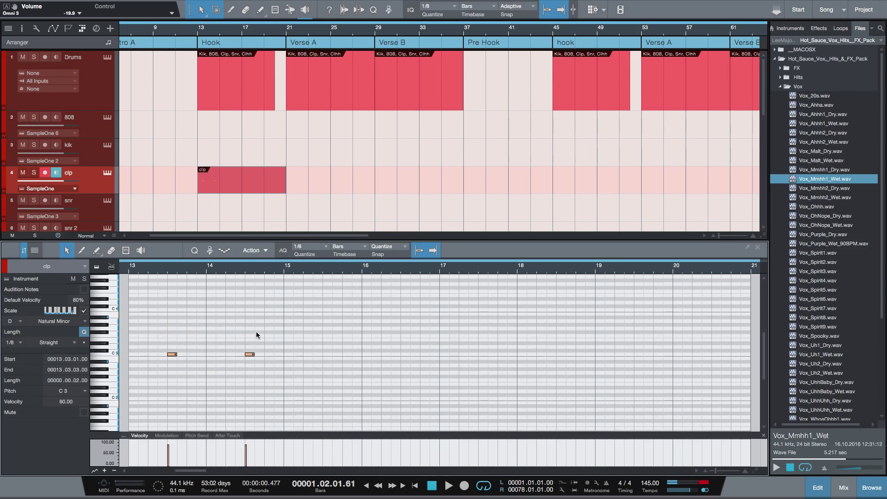
Step: Set the clp sampler's amp envelope release to 1024.0 and audition the claps looped over bars 13 to 21
click(106, 174)
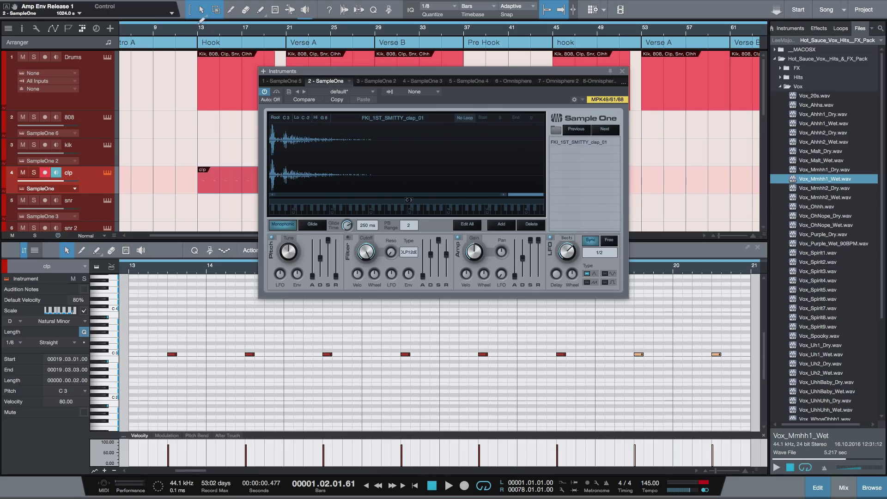
drag(198, 24, 286, 23)
key(KP_1)
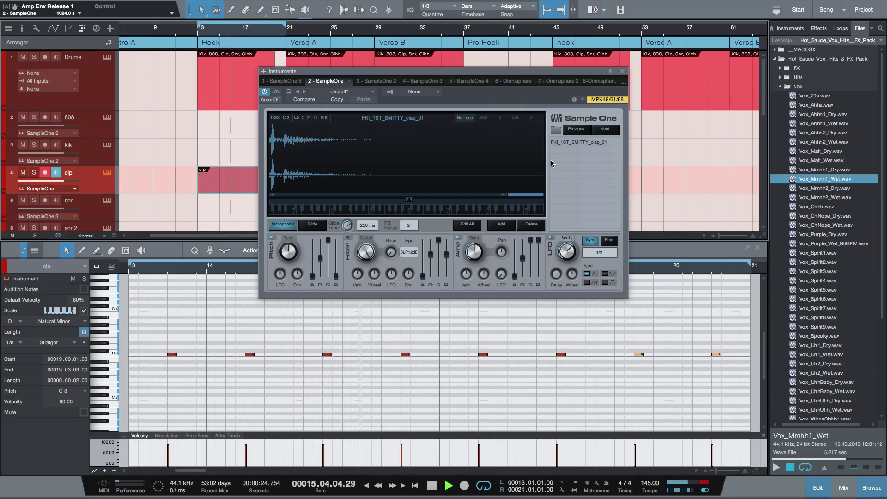
click(620, 73)
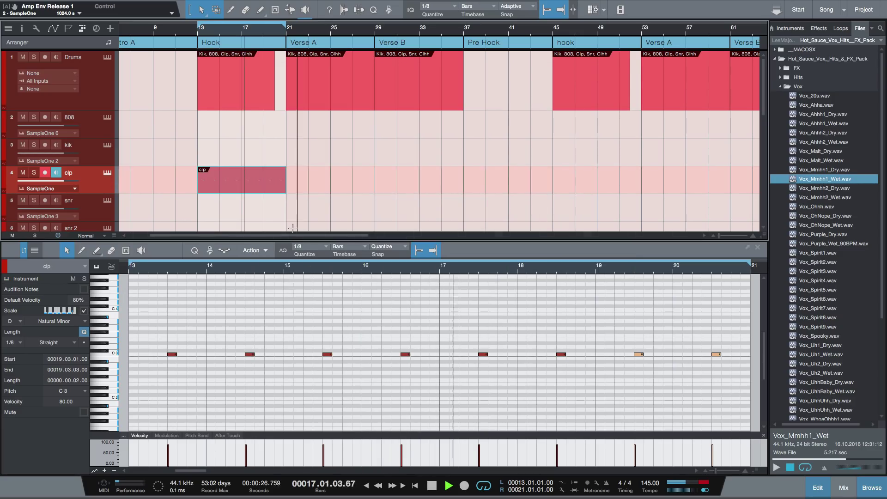
Step: Create a kik event over bars 13 to 21 and add a C 3 note at its start
double_click(227, 154)
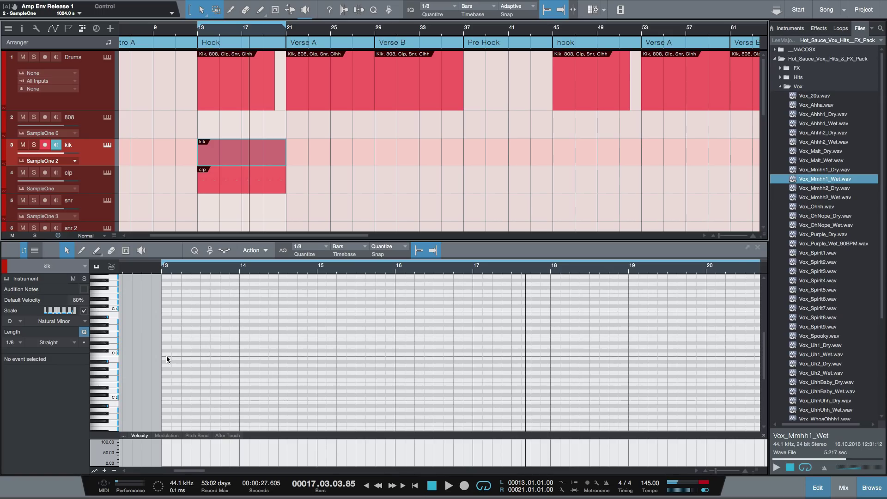
double_click(167, 354)
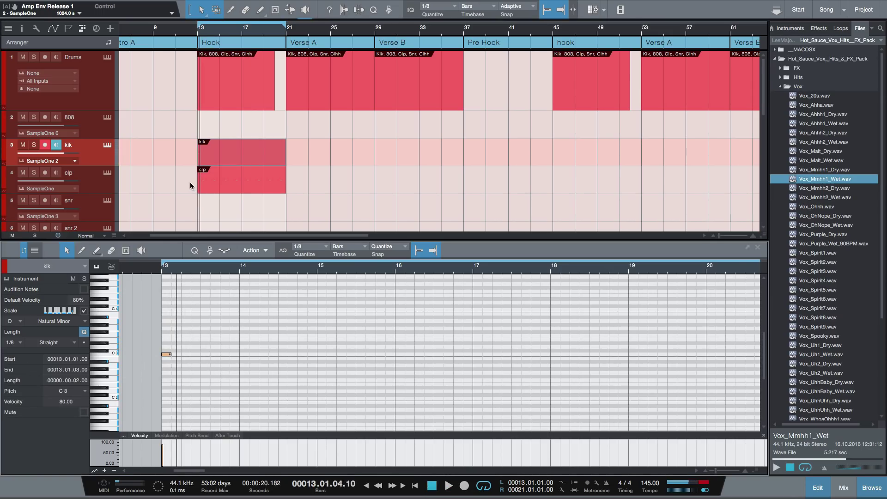
Step: Show the mixer and lower the amp gain of the kik track's sampler to -2.4 while auditioning the kick
key(F3)
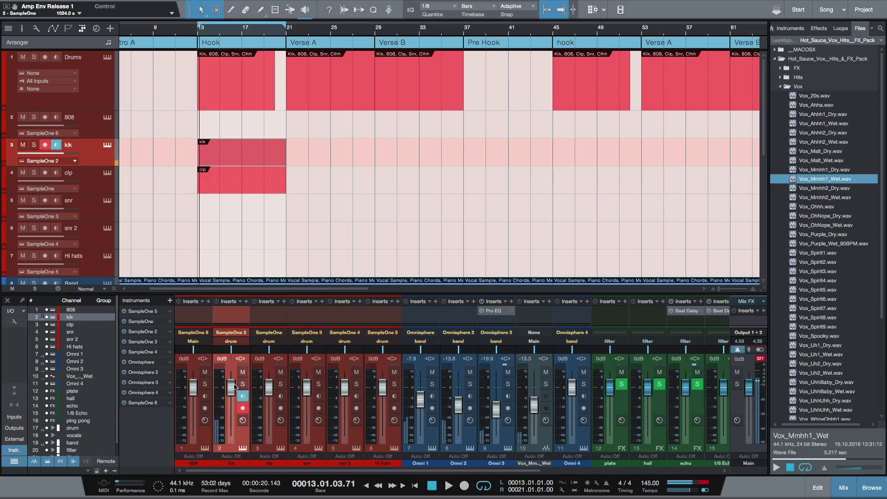
click(108, 146)
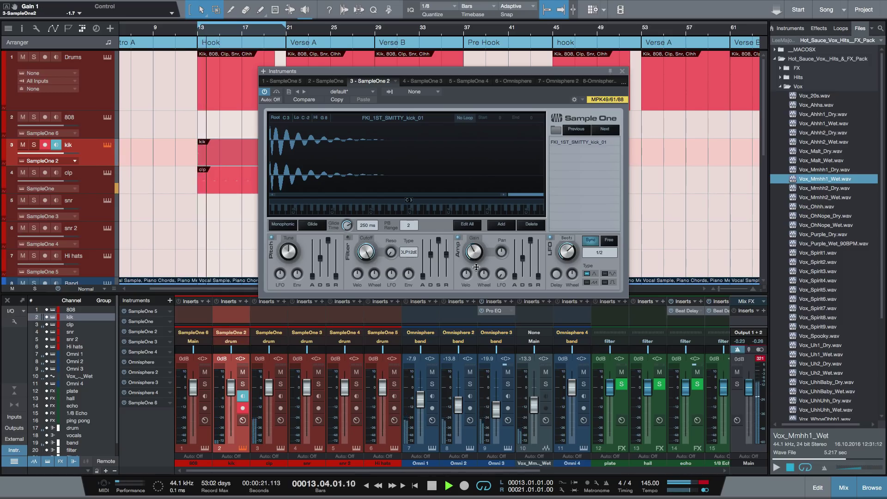
key(space)
key(space)
key(space)
key(space)
drag(474, 250, 474, 255)
key(space)
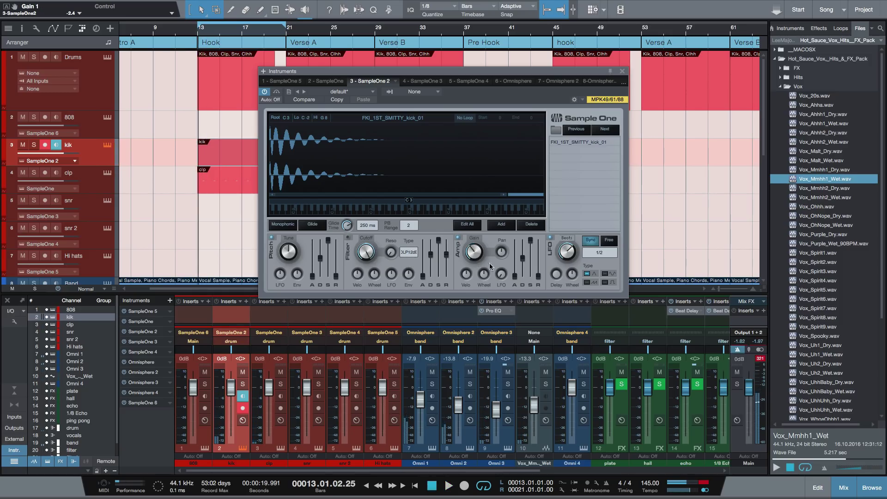
Step: Reset the main output's clip indicator and lower the kik sampler's amp gain to -5.4 while replaying the kick
click(758, 359)
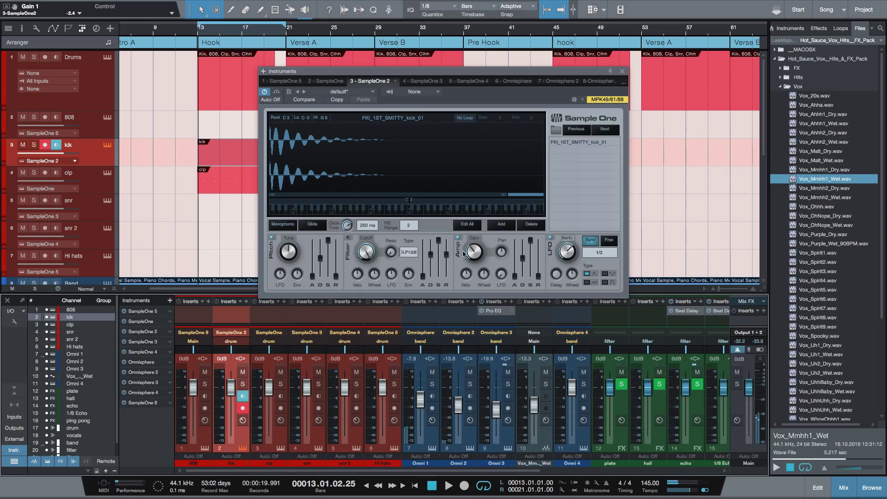
key(space)
key(space)
key(space)
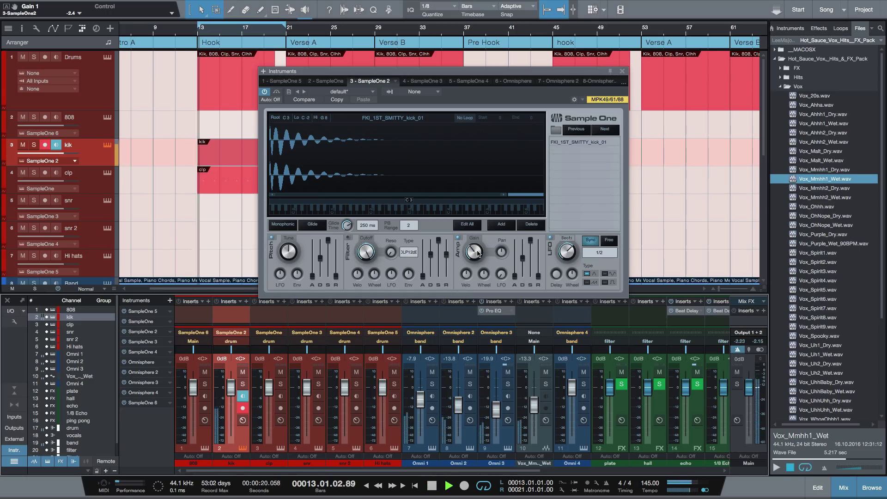
drag(476, 252, 477, 259)
key(space)
key(space)
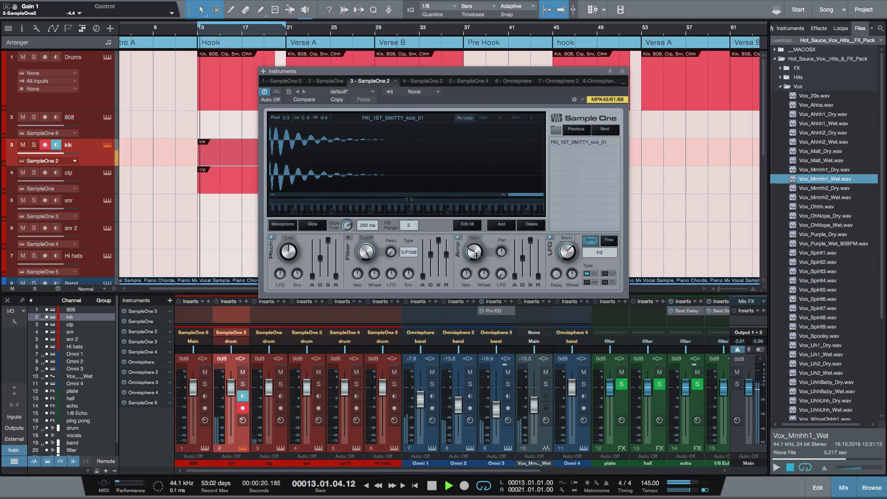
key(space)
key(space)
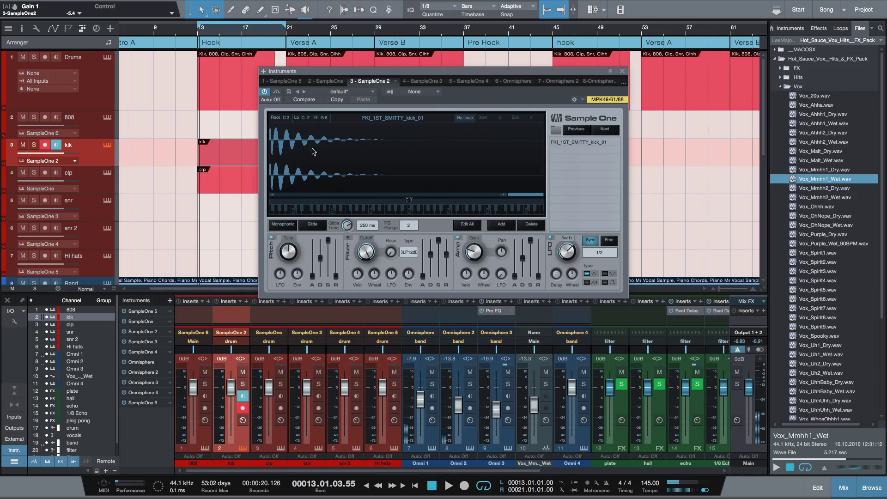
Step: Lower the amp gain of the clp track's sampler to -7.5 while replaying the claps, and close the sampler
click(108, 172)
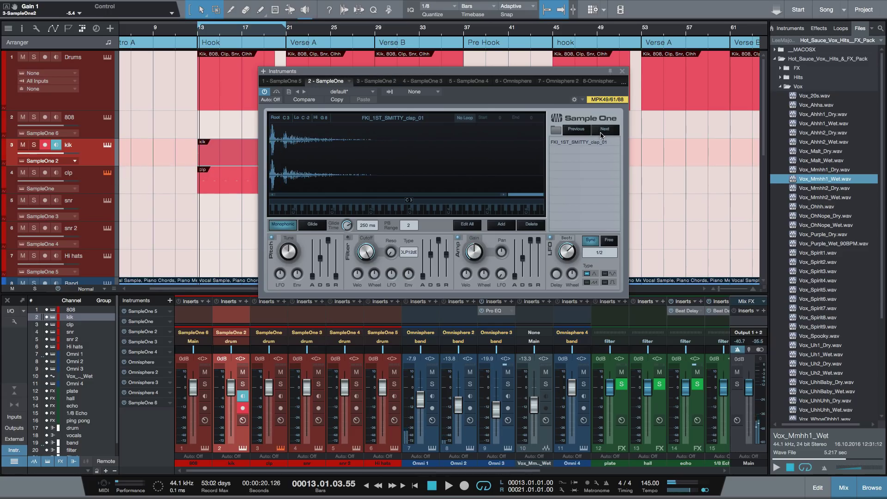
key(space)
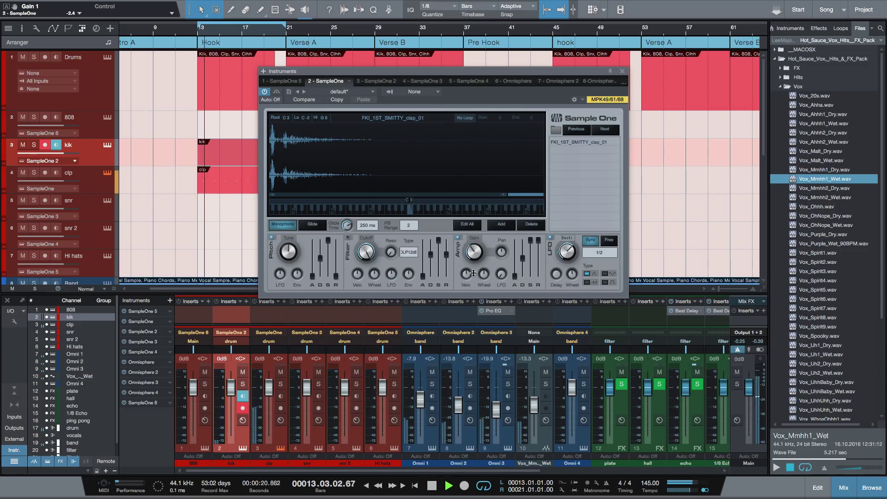
key(space)
key(space)
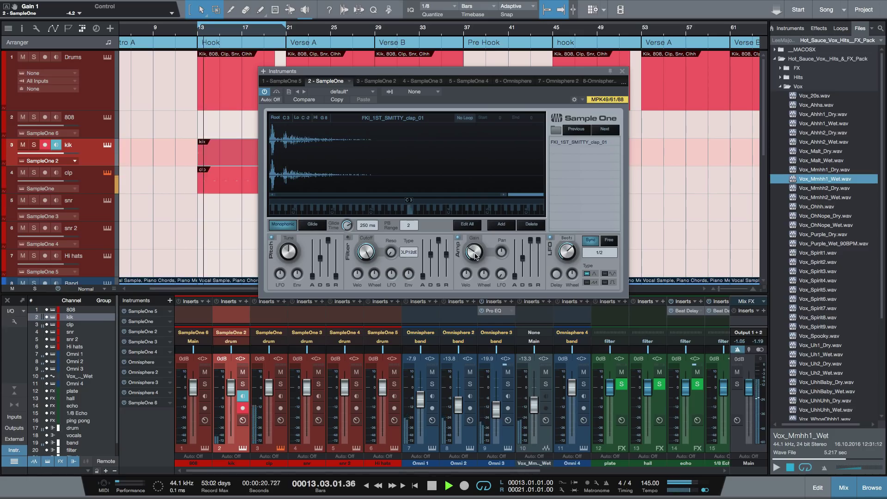
drag(476, 252, 476, 271)
key(space)
key(space)
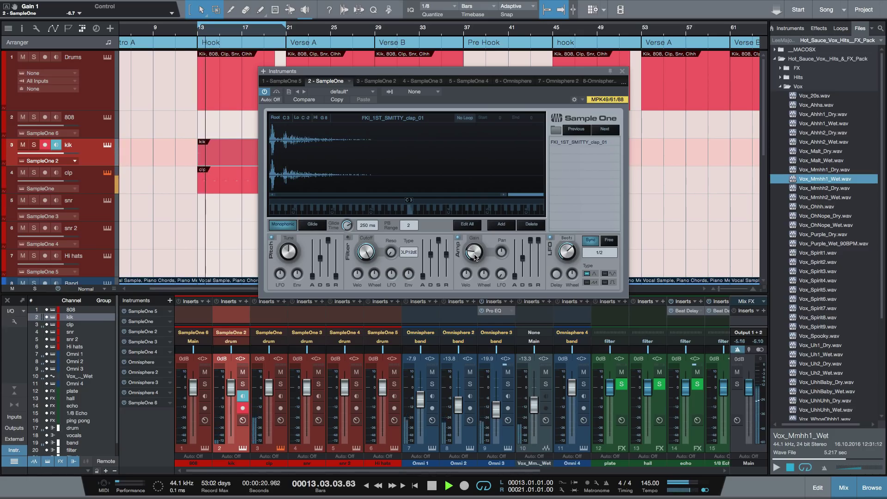
key(KP_1)
click(622, 71)
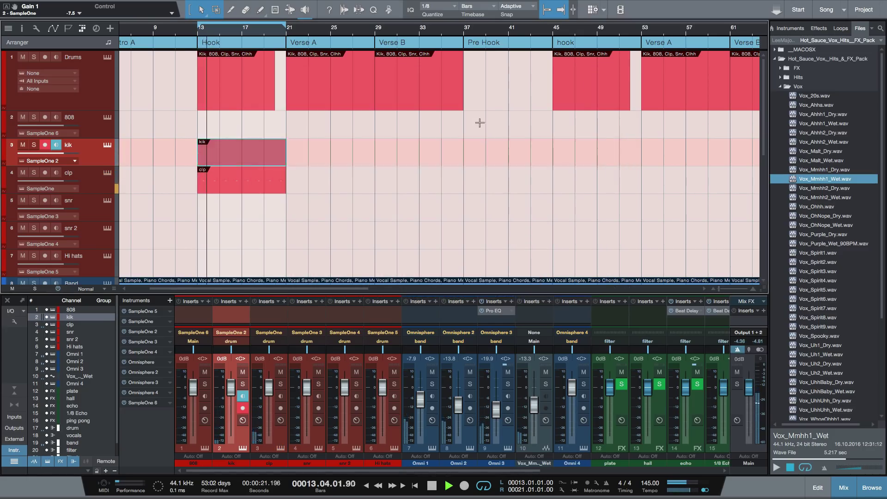
key(space)
Step: In the kik event, add C 3 notes at 13.02.03 and 13.04.03 and audition the kicks from bar 13
double_click(242, 156)
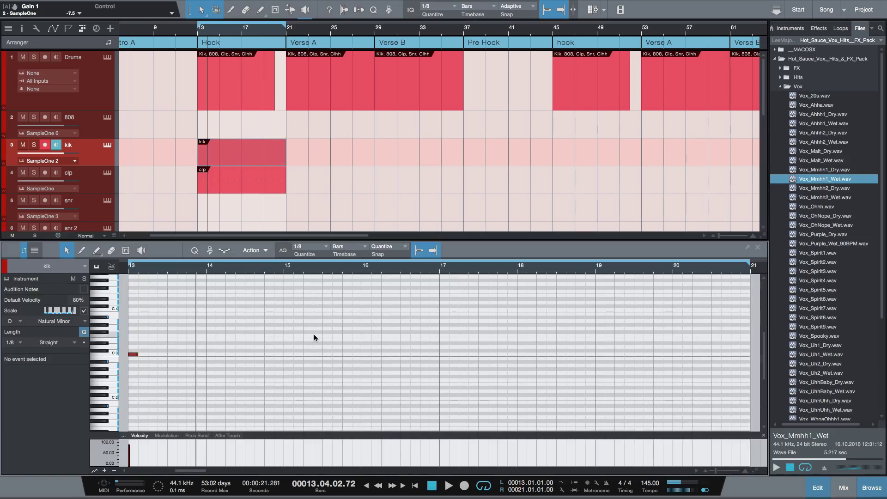
click(160, 354)
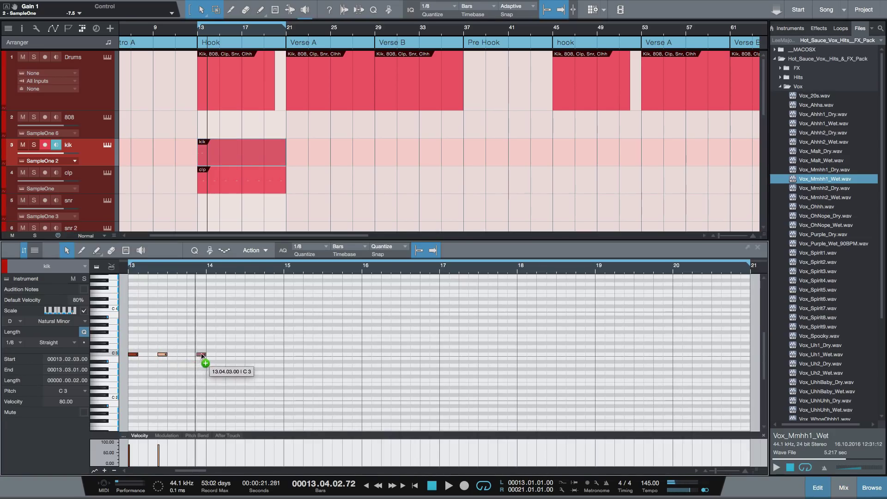
click(130, 272)
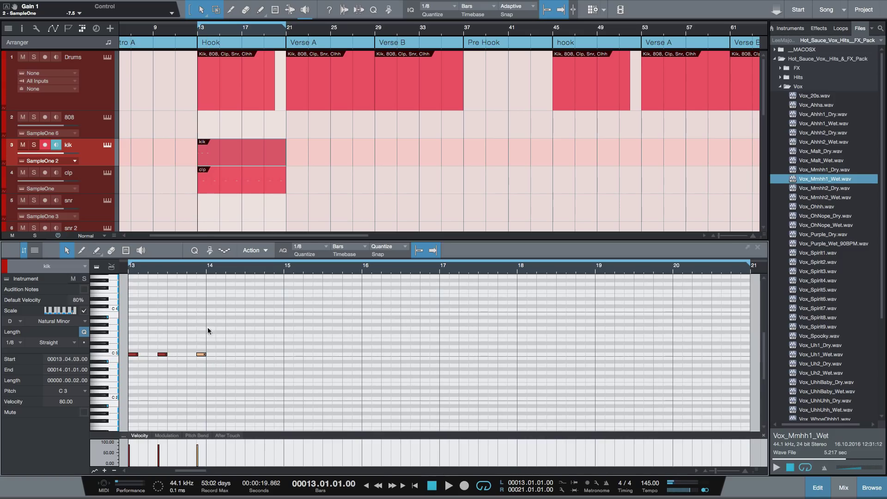
key(space)
key(space)
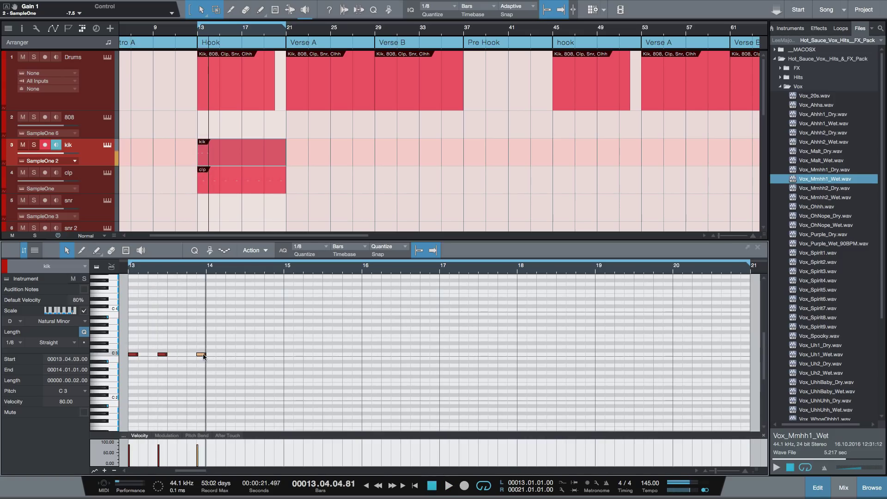
Step: Move the last kick note to 13.04.01 and replay the loop from bar 13
drag(196, 355, 195, 356)
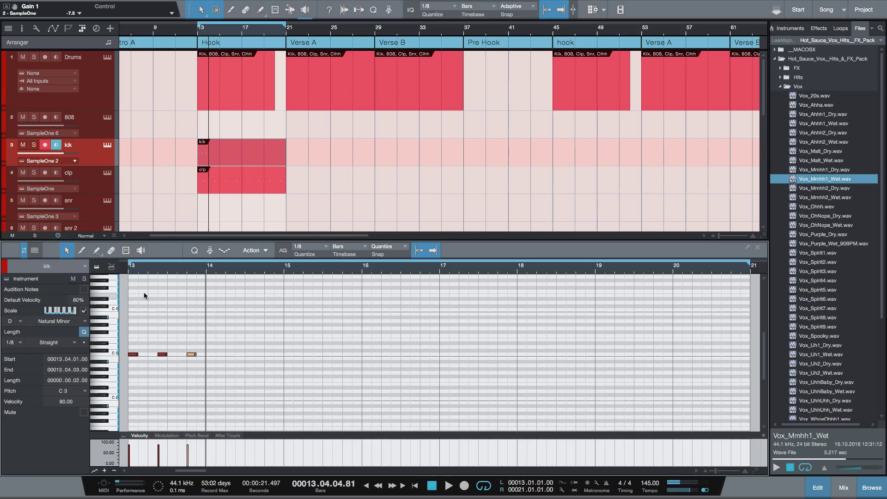
click(129, 271)
key(space)
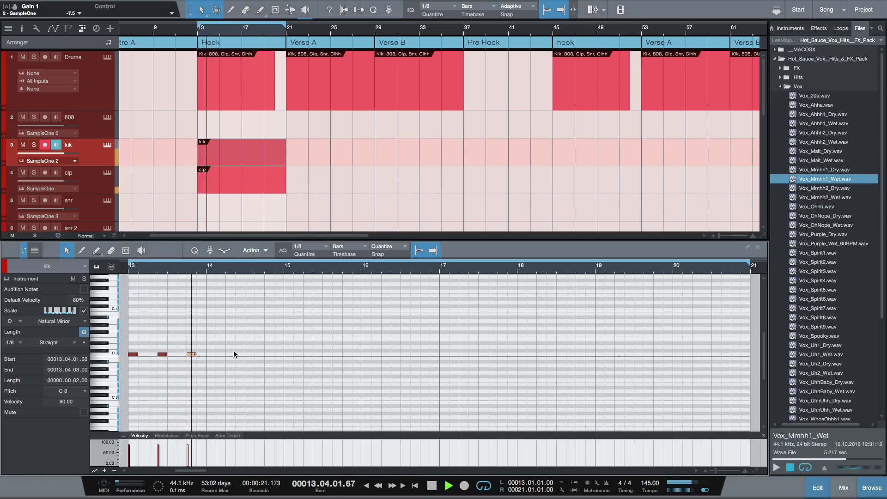
key(space)
Step: Add C 3 kick notes at 14.01.03, 14.02.01 and 14.04.01
double_click(220, 354)
double_click(229, 353)
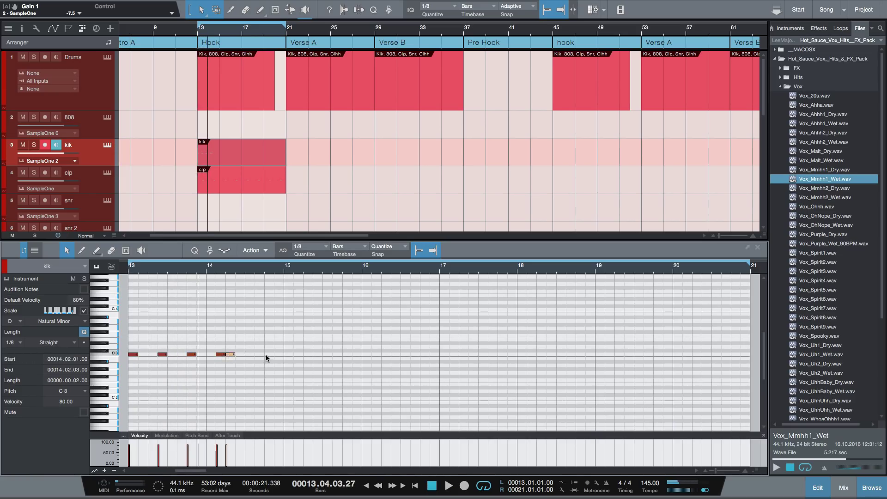
double_click(267, 355)
Step: Duplicate the two-bar kick pattern to fill bars 13 to 21 and play it from bar 13
drag(302, 371, 128, 335)
key(d)
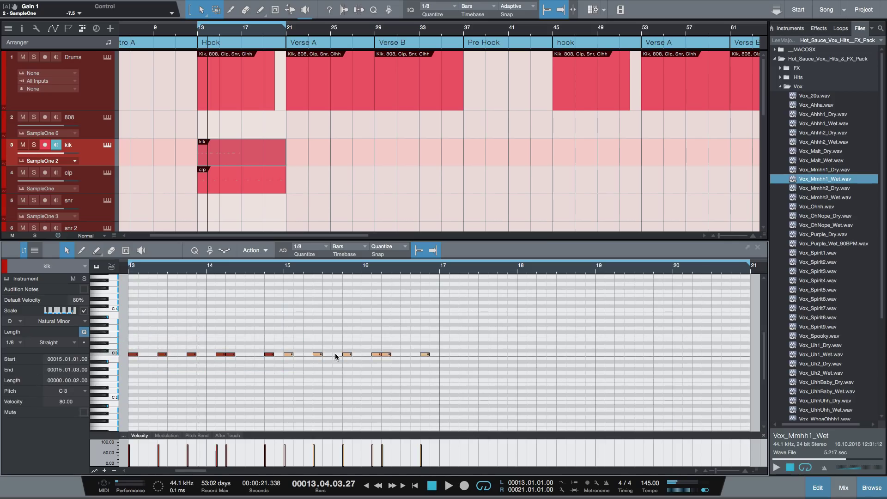
key(d)
key(d)
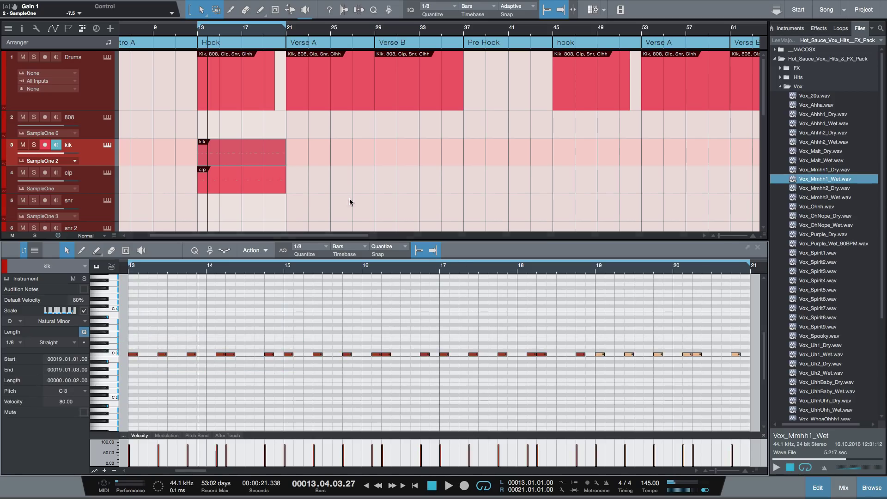
click(194, 32)
key(space)
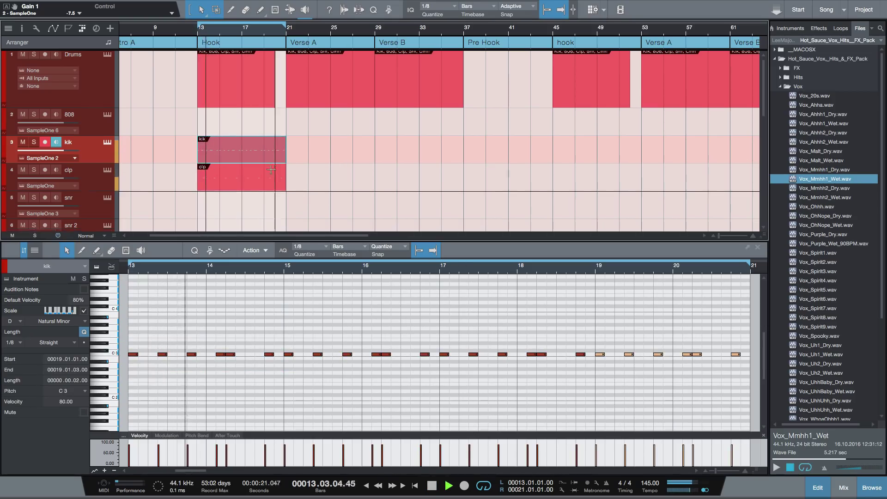
Step: Create a Hi hats event over bars 13 to 21 and add C 3 notes at 13.01.01 and 13.01.03
scroll(234, 190, down, 3)
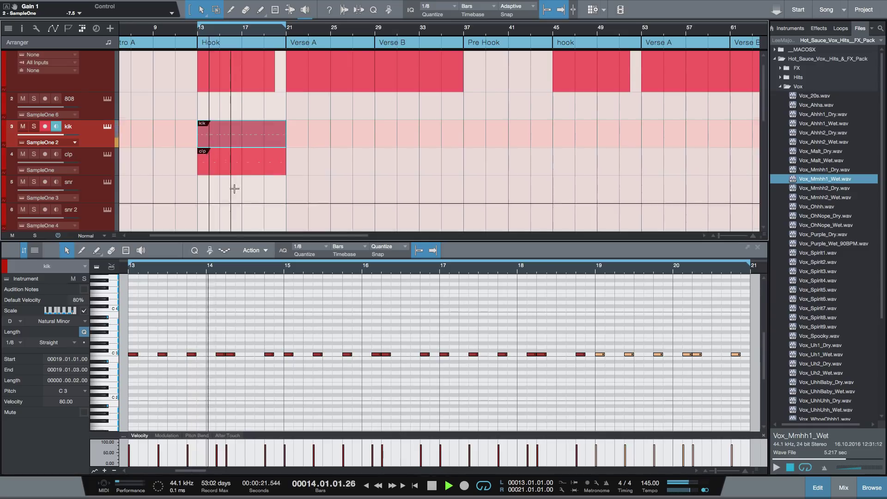
double_click(215, 212)
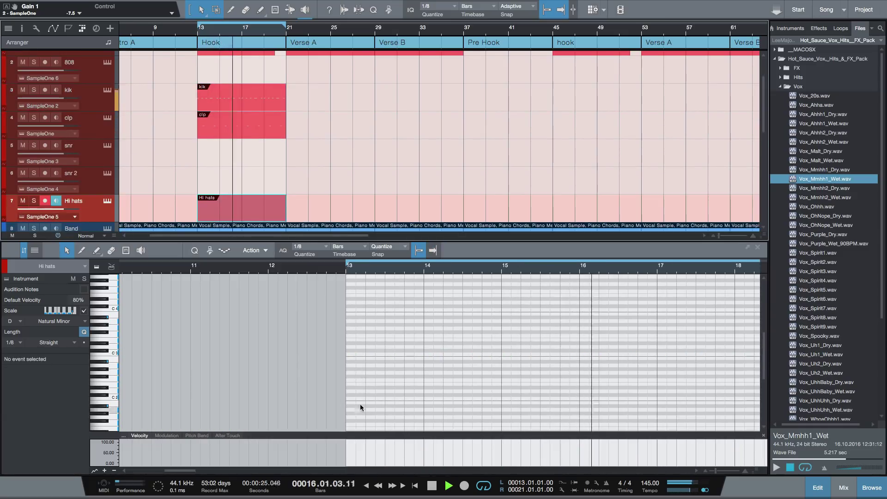
key(space)
double_click(352, 355)
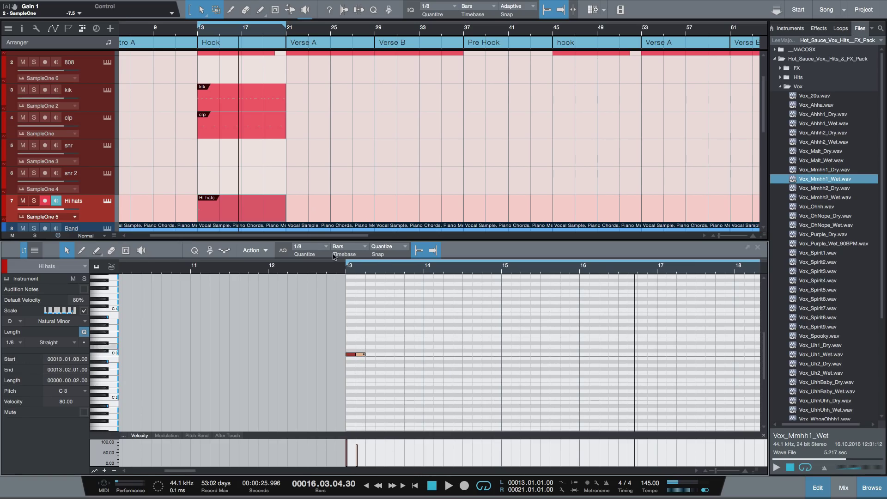
Step: Open the Hi hats track's sampler, set its velocity-to-amp amount to 0 dB, and audition the two notes
click(107, 201)
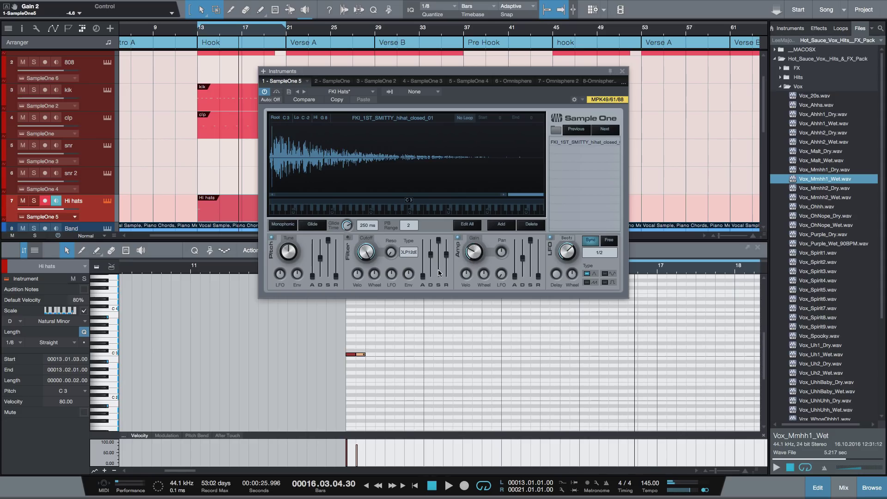
click(203, 36)
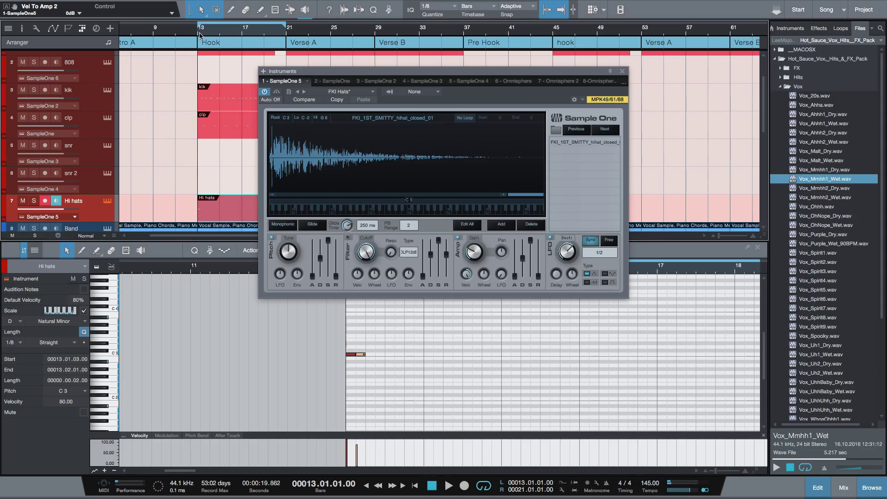
key(space)
Step: Duplicate the pair of hi-hat notes repeatedly to fill bars 13 to 17 with eighth notes
drag(405, 362, 320, 345)
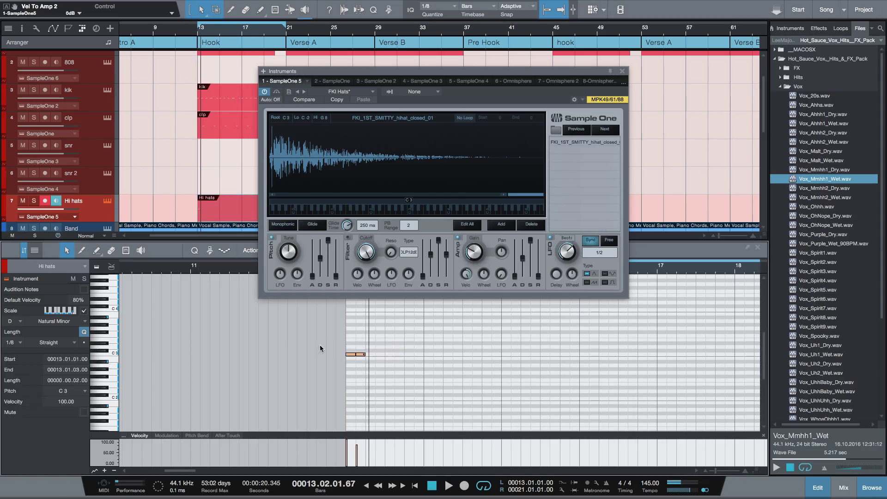
key(d)
key(d)
key(d)
key(d)
key(d)
key(d)
key(d)
key(d)
key(d)
key(d)
key(d)
key(d)
key(d)
key(d)
key(d)
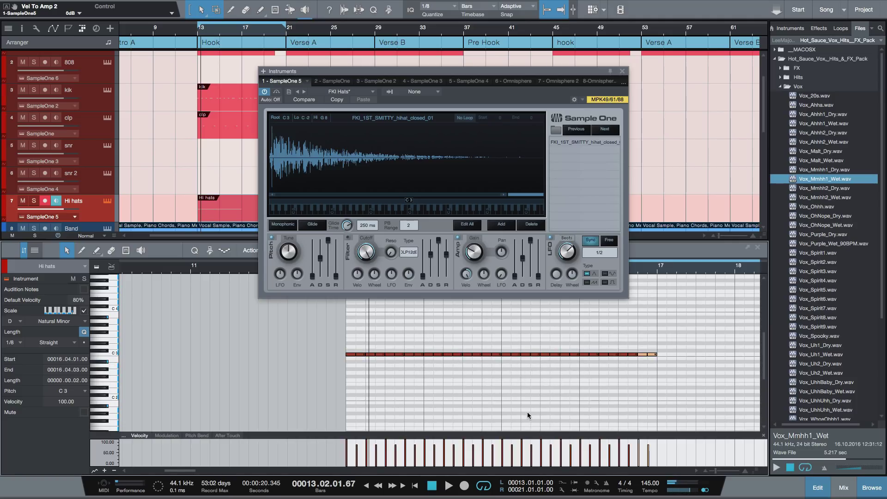
Step: Show the mixer, lower the Hi hats sampler's amp gain to -12.8 during playback, and close the sampler
key(space)
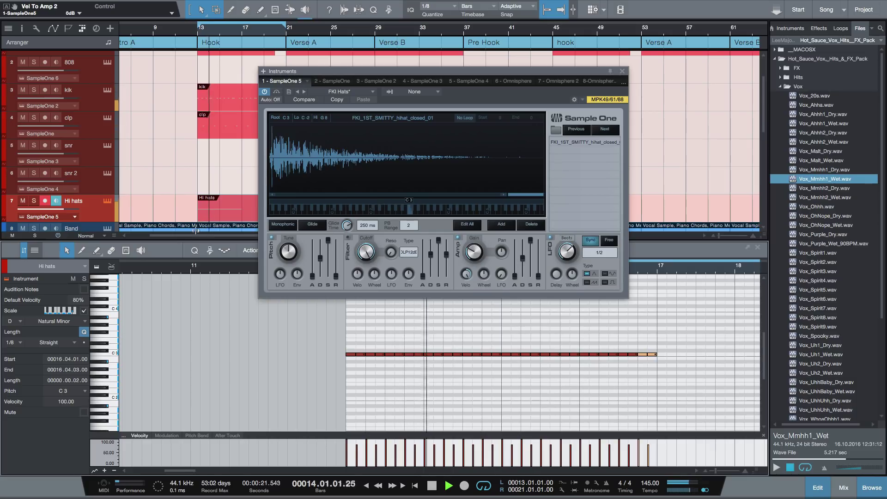
key(F3)
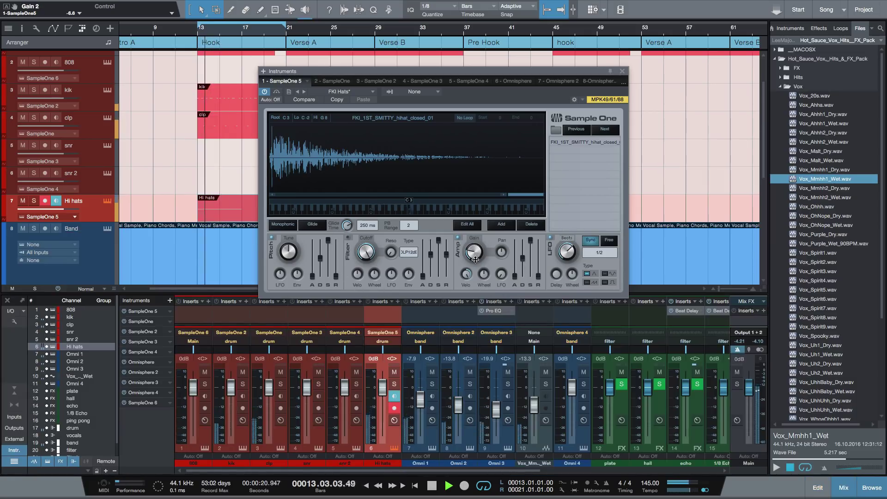
drag(475, 259, 470, 266)
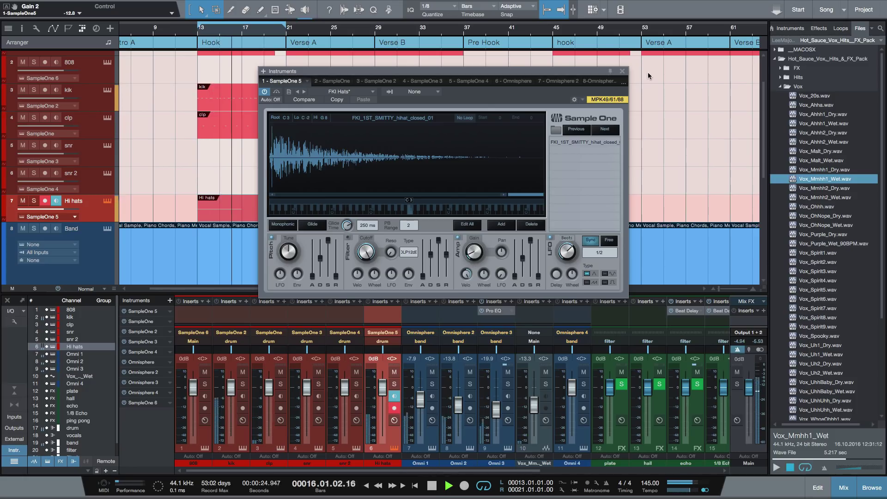
click(622, 71)
key(space)
key(space)
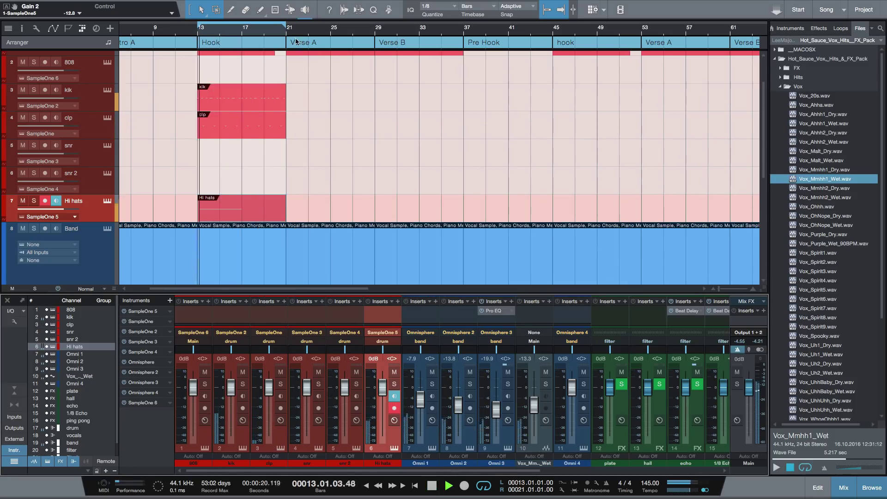
Step: Shorten the loop range and the kik, clp and Hi hats events so they end at bar 17
drag(285, 24, 242, 26)
drag(318, 149, 242, 95)
drag(282, 129, 242, 130)
drag(284, 109, 242, 108)
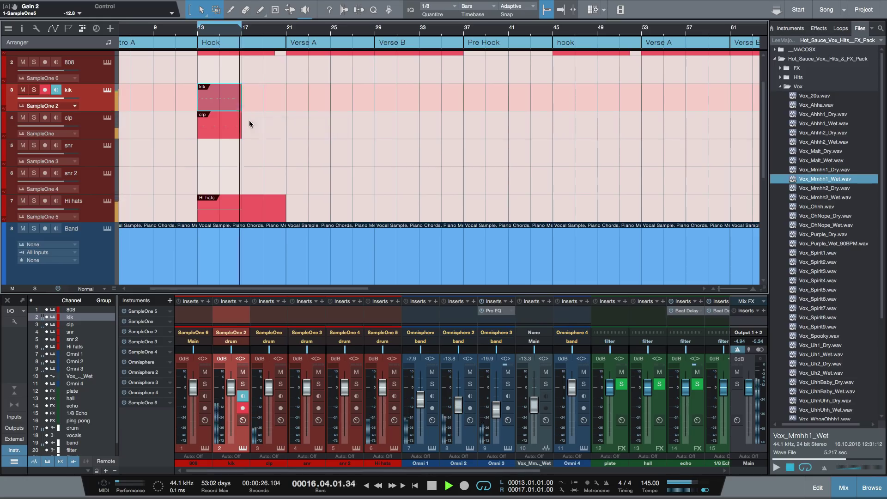
drag(285, 218, 245, 218)
key(space)
Step: Create a snr event over bars 13 to 17 and display the 808, kik and clp notes alongside it in the note editor
double_click(208, 162)
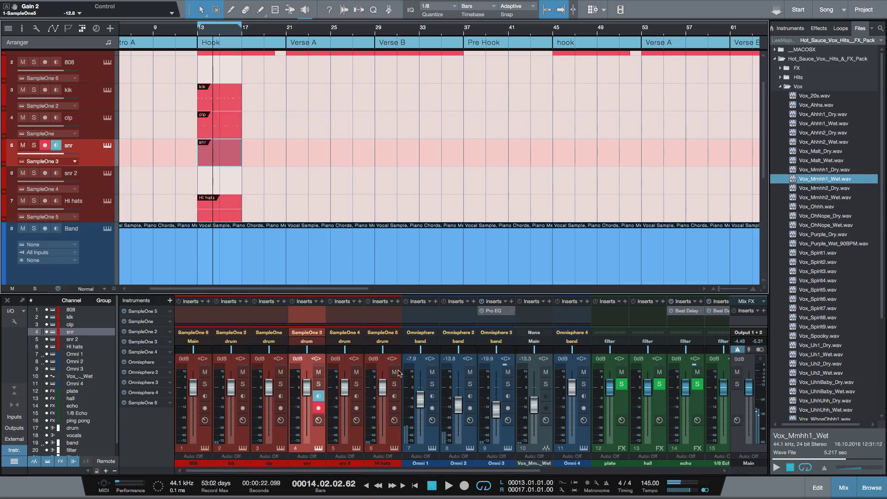
double_click(233, 157)
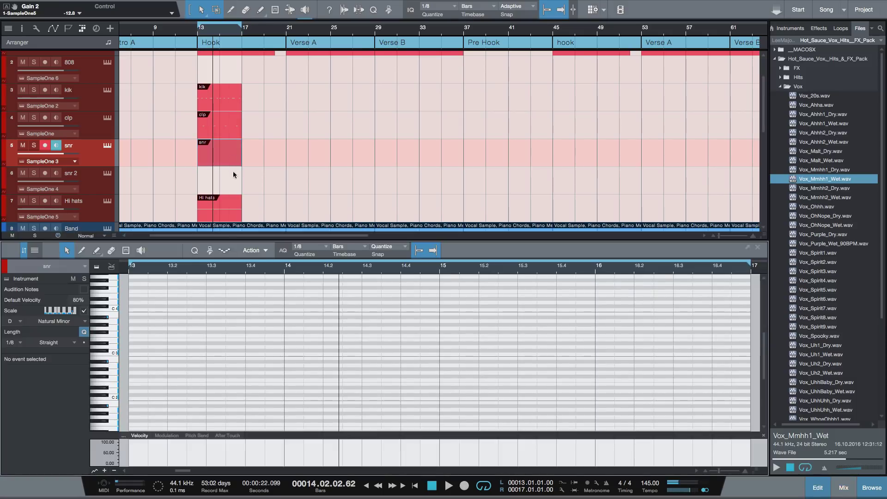
click(40, 249)
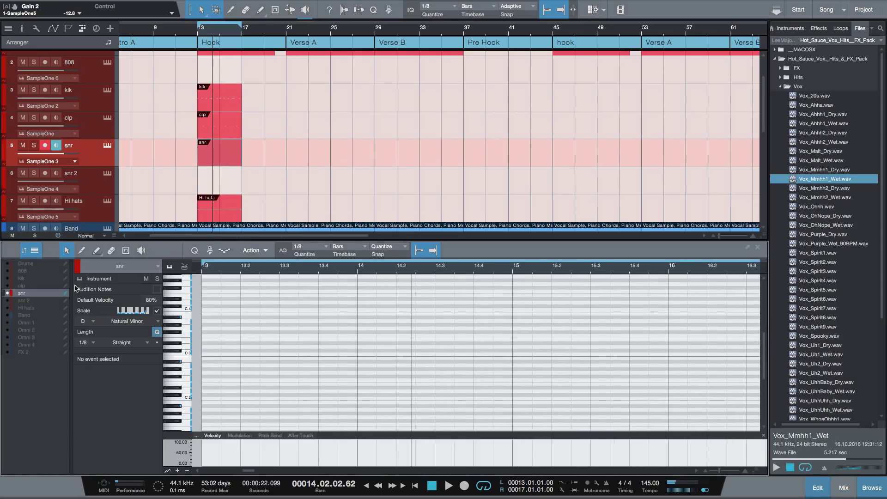
click(7, 278)
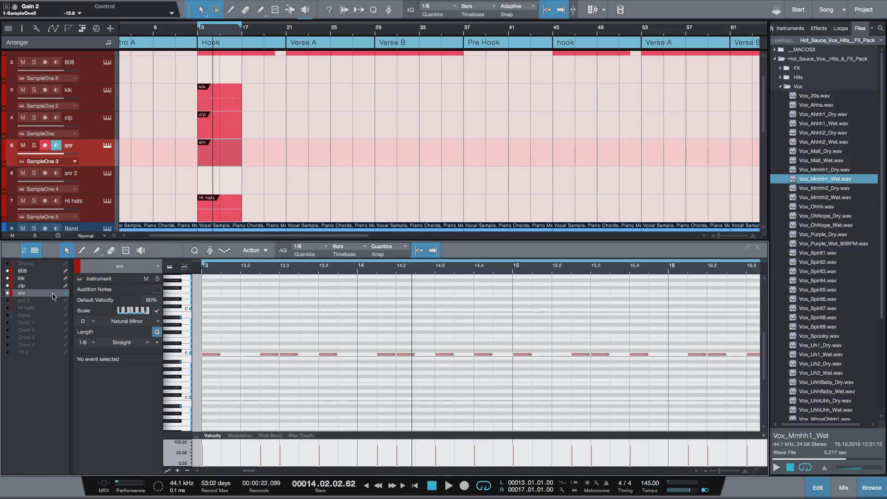
Step: Add an A# 2 snare note at 13.01.03 and audition it in the loop
click(230, 363)
key(space)
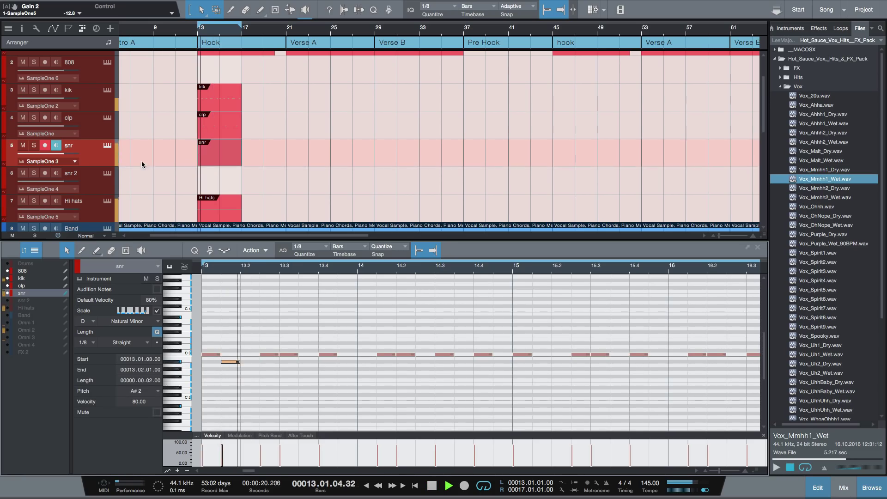
key(space)
key(space)
Step: Open the snr track's sampler and lower its amp gain to -10.2 while replaying the snare
click(108, 146)
key(space)
key(space)
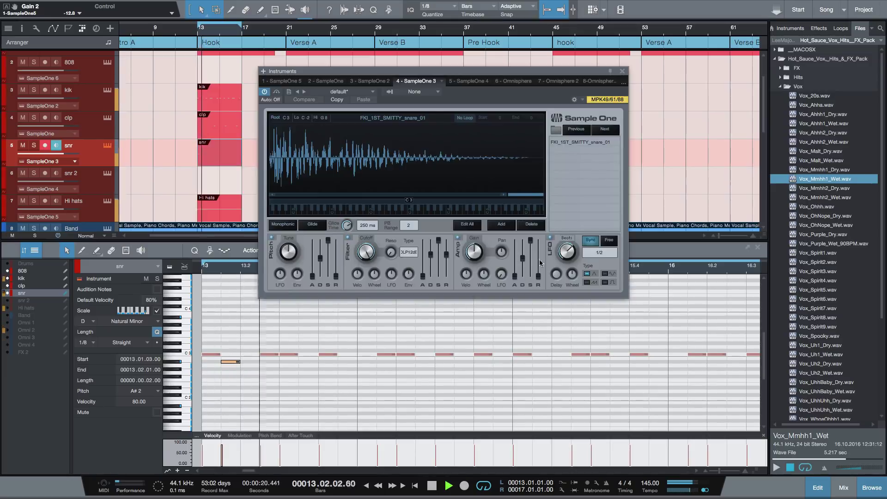
drag(476, 250, 477, 256)
key(space)
key(space)
key(space)
key(space)
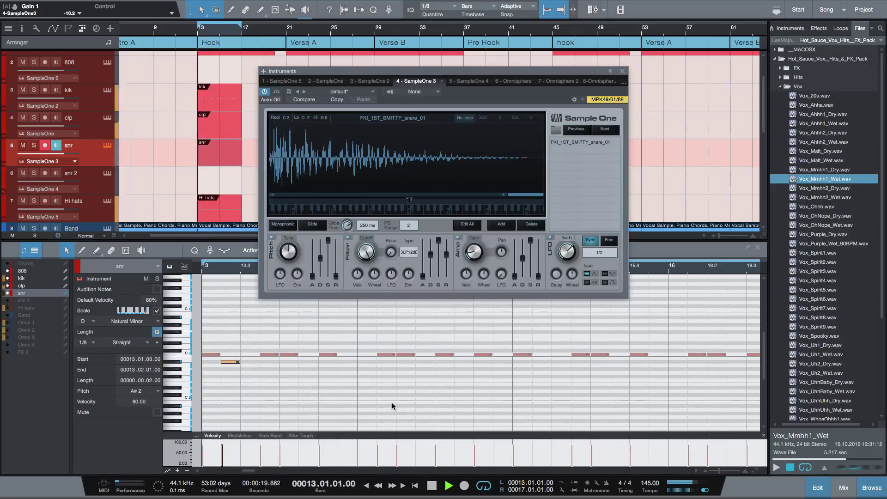
Step: Add A# 2 snare notes at 13.04.03 and 14.03.03, split the second into sixteenths, and replay the loop
double_click(345, 362)
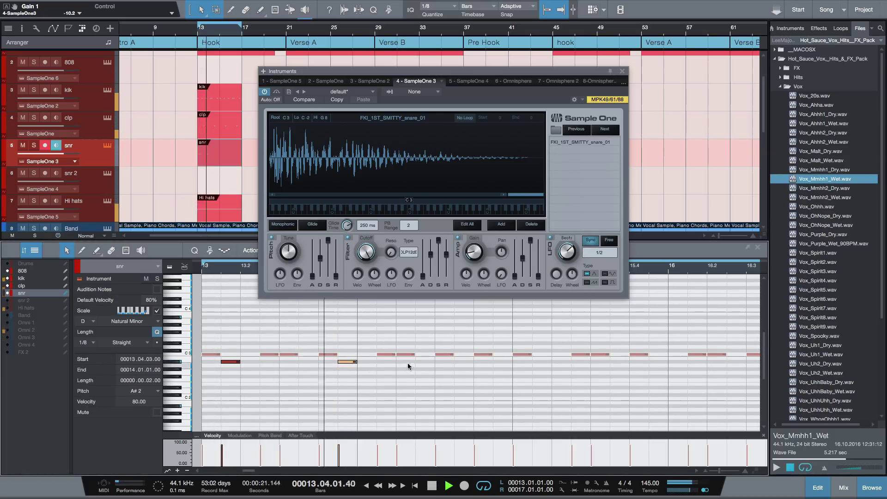
double_click(463, 362)
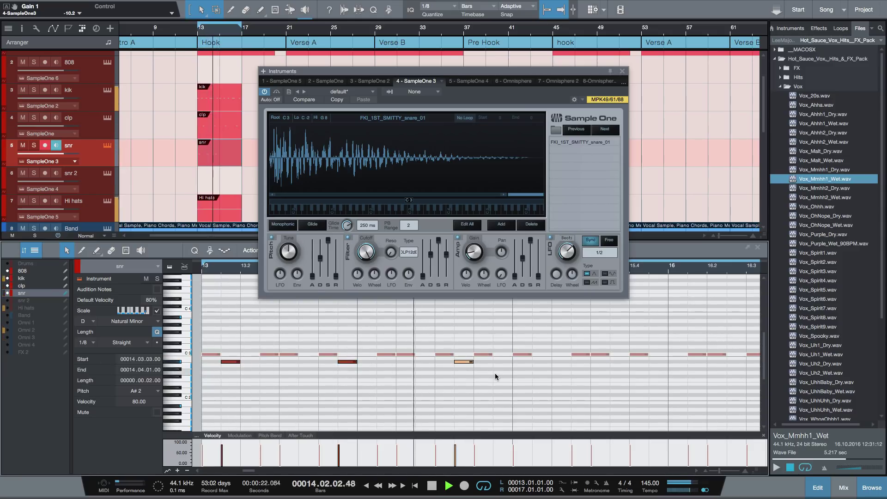
key(space)
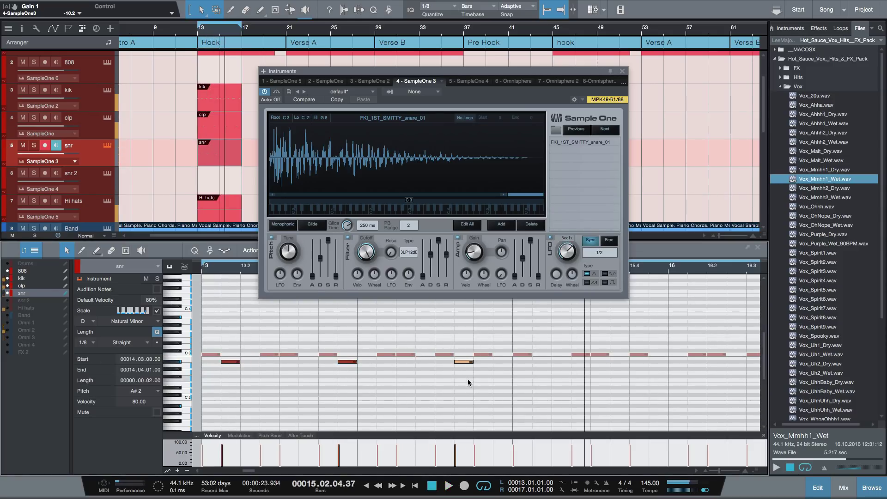
key(alt+4)
key(alt+x)
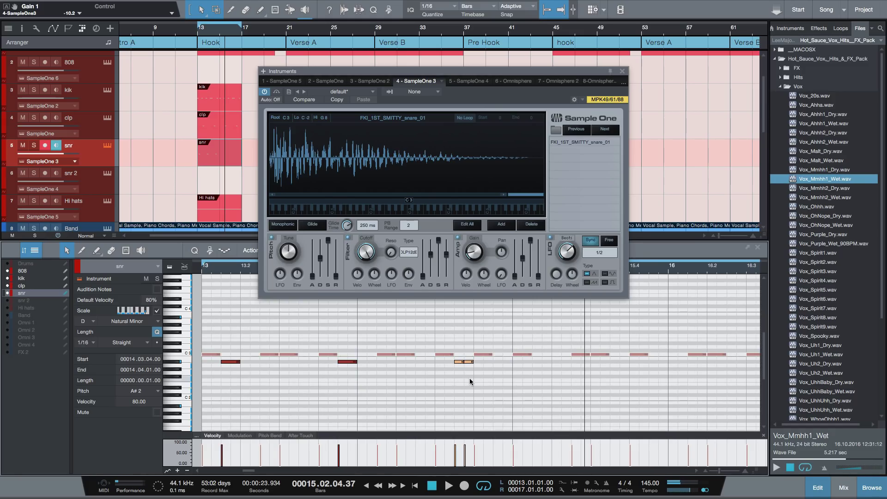
key(KP_1)
key(space)
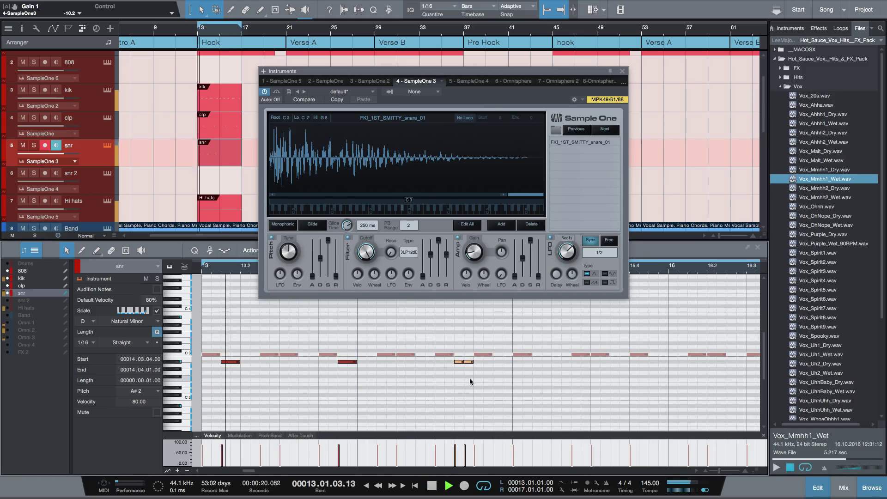
Step: Add sixteenth-length A# 2 snare notes at 14.04.03, 15.01.03, 15.04.03 and 16.01.03 while the loop plays
click(498, 366)
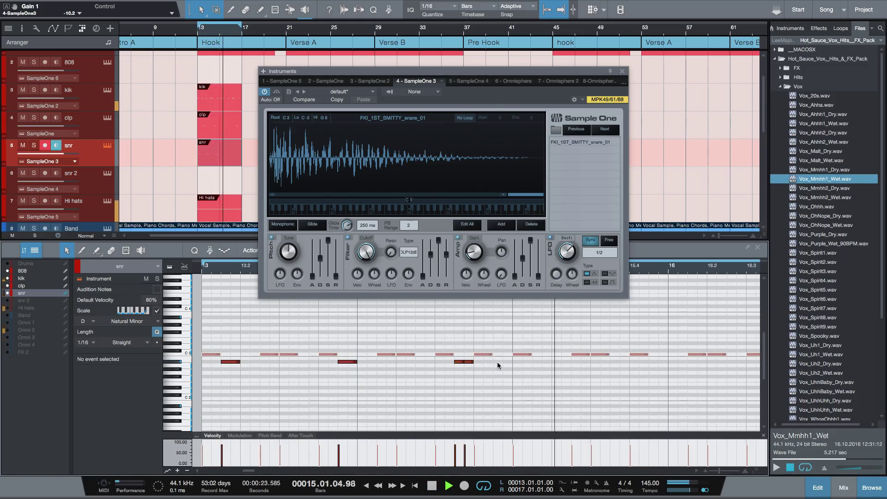
double_click(497, 363)
click(536, 363)
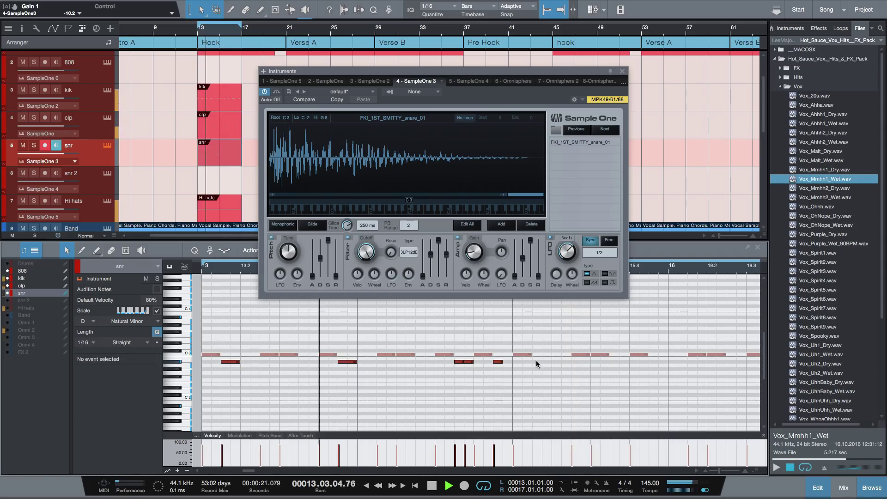
double_click(536, 362)
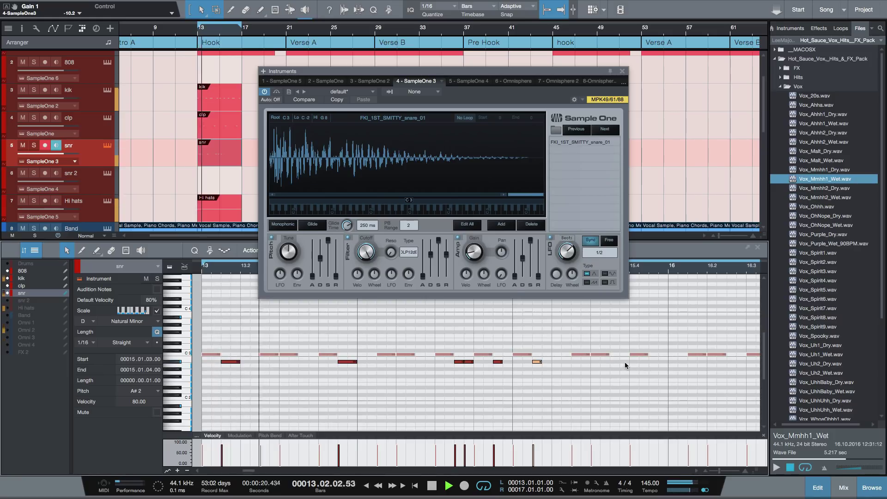
click(655, 362)
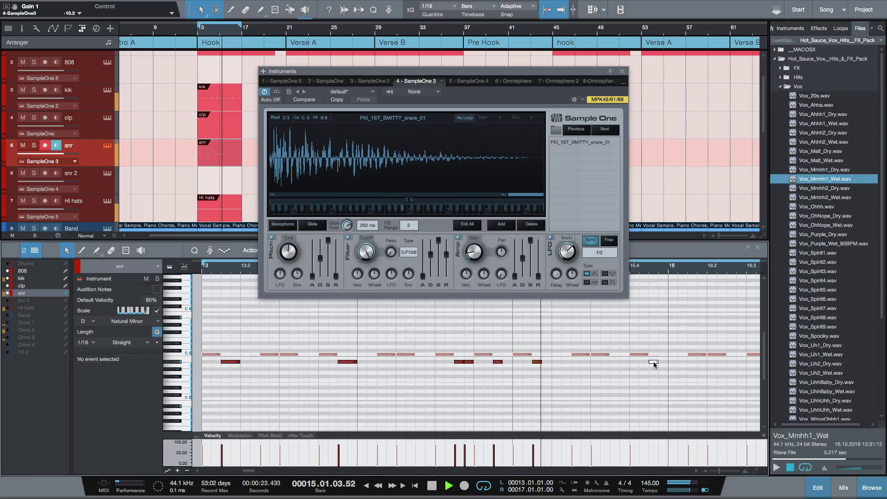
click(692, 361)
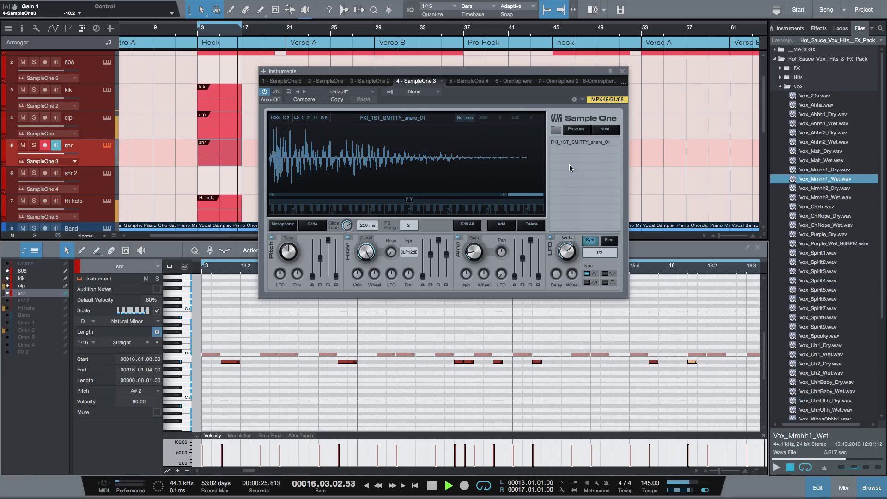
Step: Close the snare sampler and add a C 3 kick note at 16.04.03 in the kik event
click(622, 71)
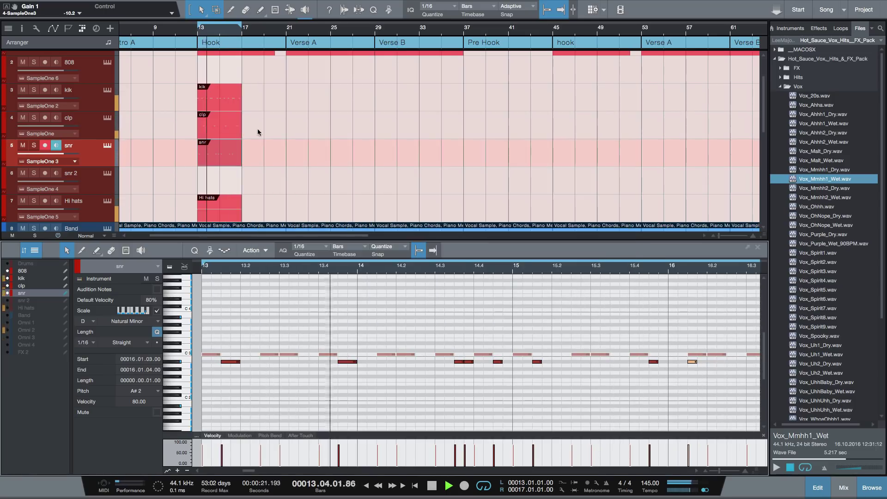
key(space)
click(233, 104)
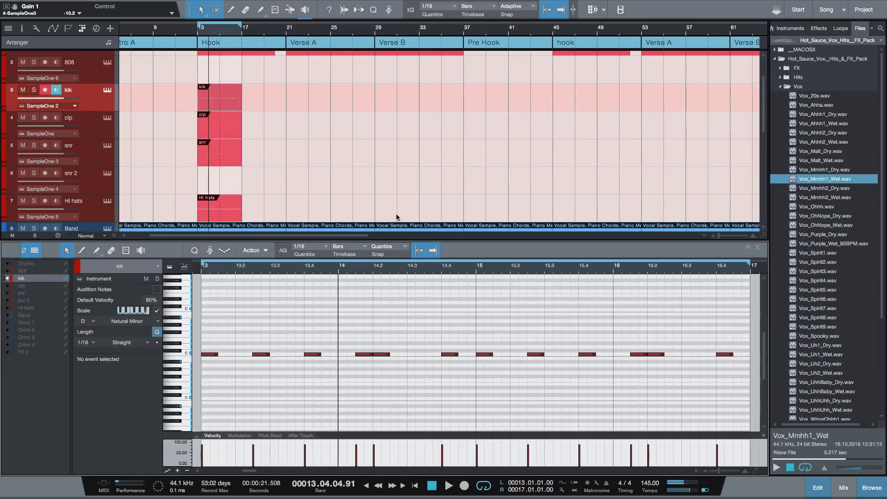
double_click(738, 356)
key(space)
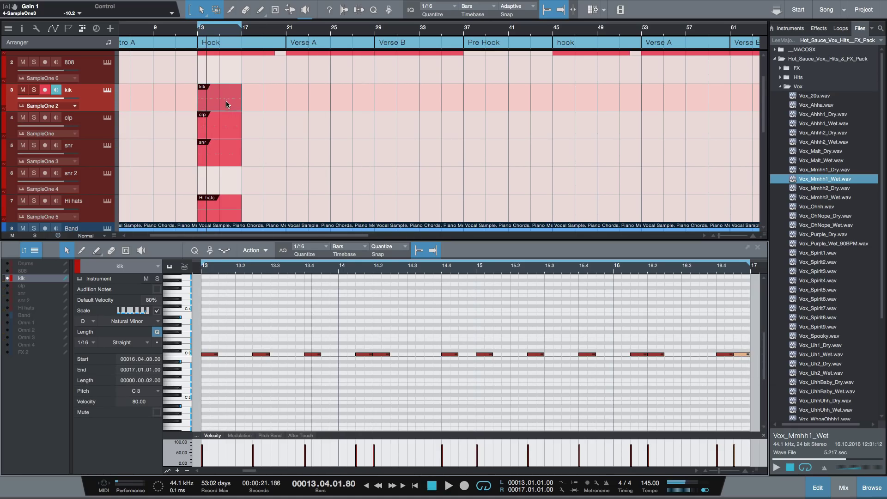
Step: Copy the kik event onto the 808 track and transpose all of its notes to D 3
drag(226, 101, 223, 79)
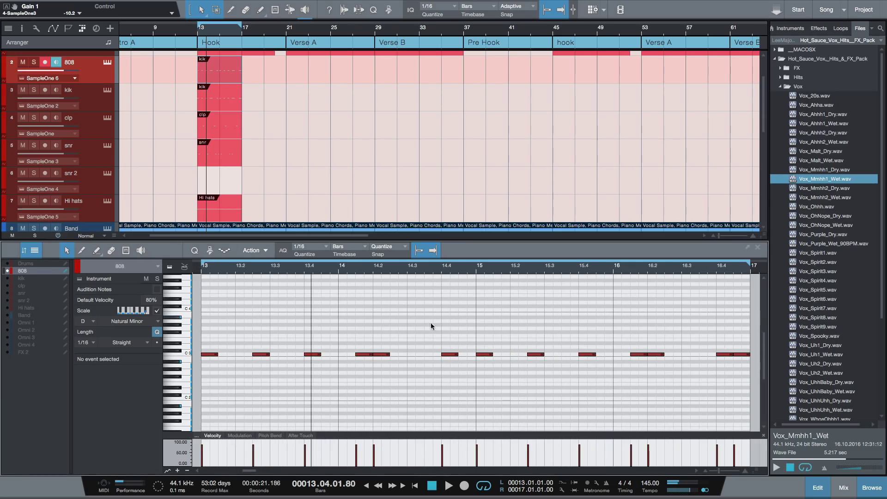
drag(614, 353, 214, 347)
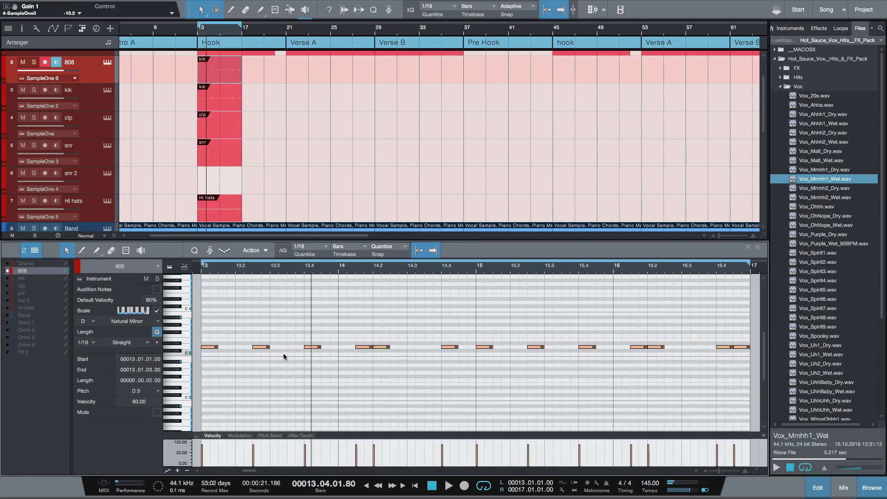
Step: Lower the amp gain of the 808 track's sampler to -14.4 while playing the loop with the mixer shown
click(109, 64)
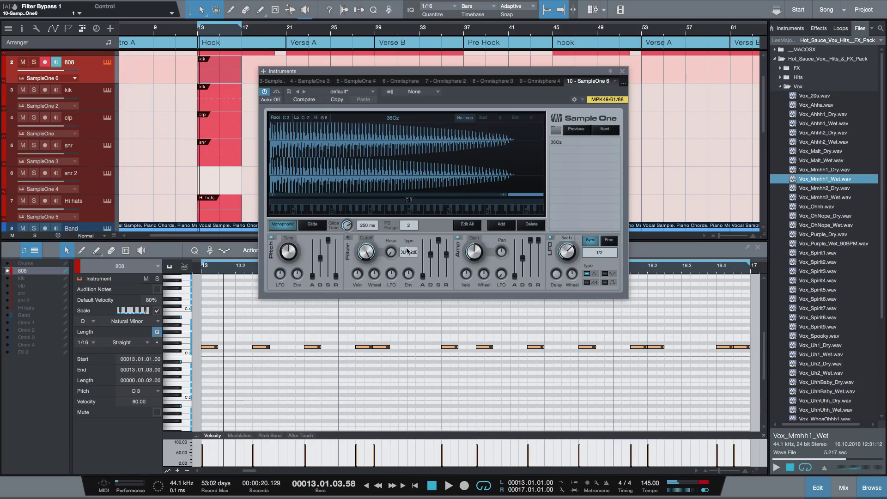
key(F3)
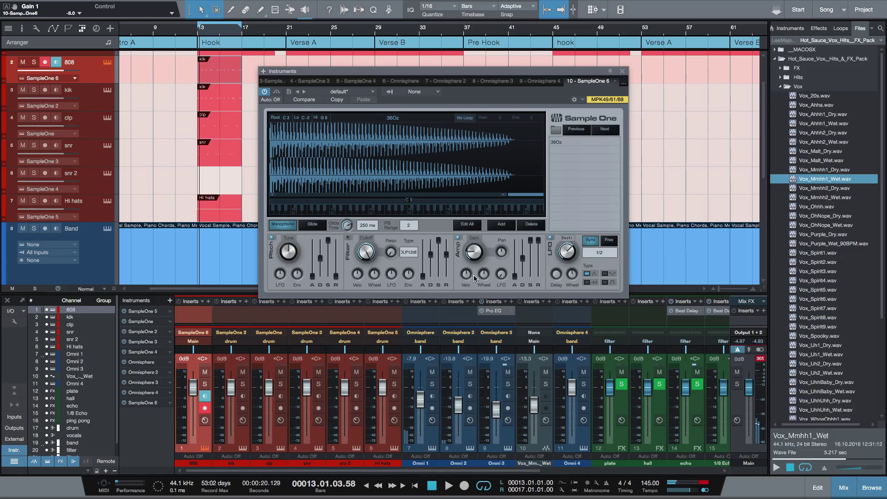
key(space)
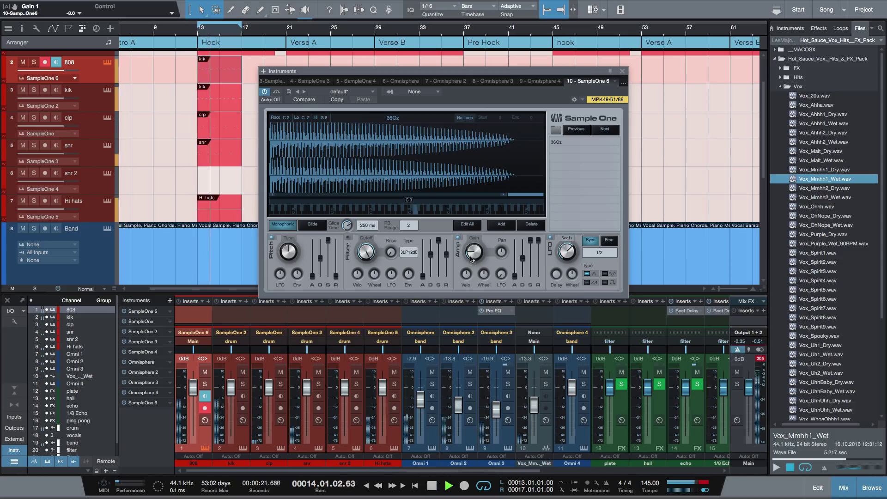
drag(471, 259, 474, 266)
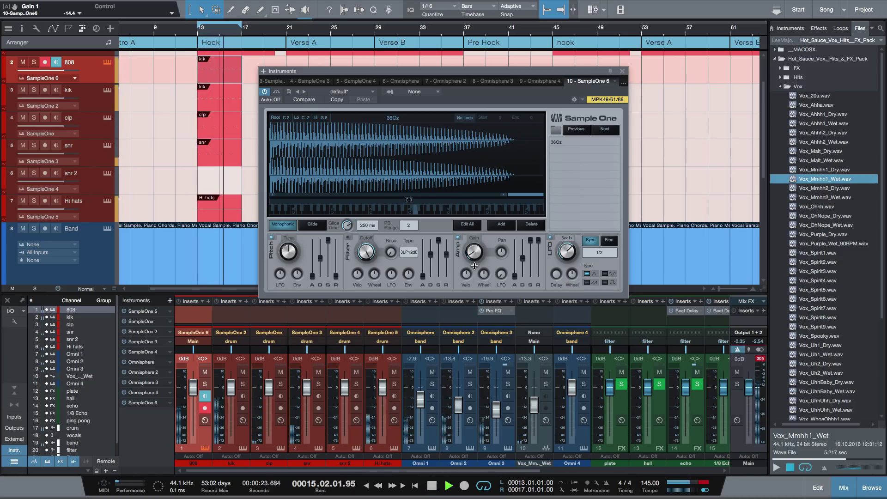
click(622, 72)
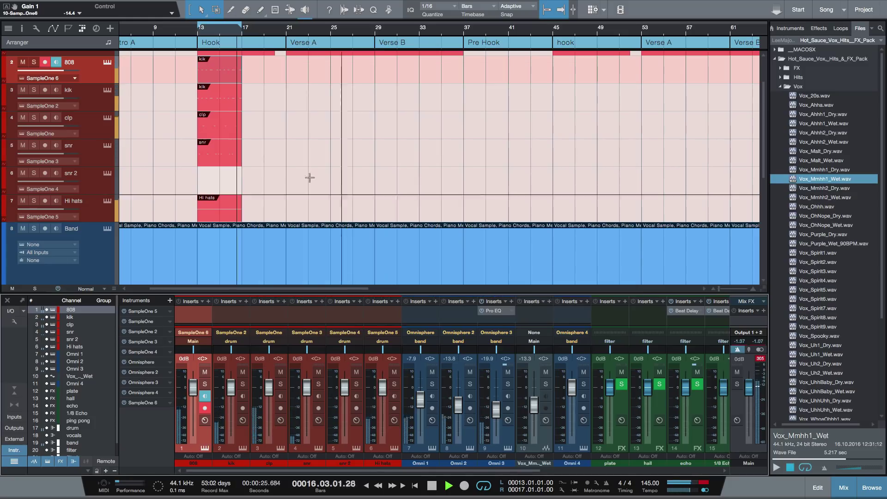
key(space)
Step: Using the Omni 1 notes as reference, transpose the 808 notes in bar 14 to C 3 and those in bar 15 to E 3
scroll(241, 132, up, 2)
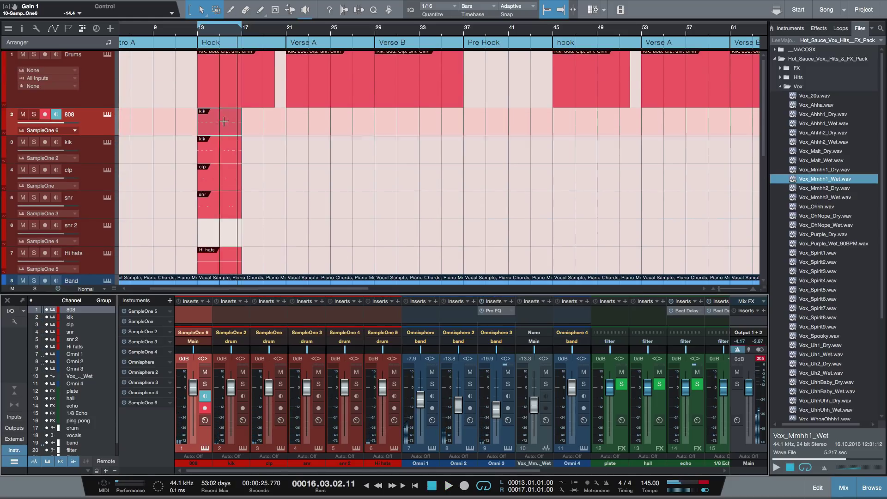
double_click(224, 125)
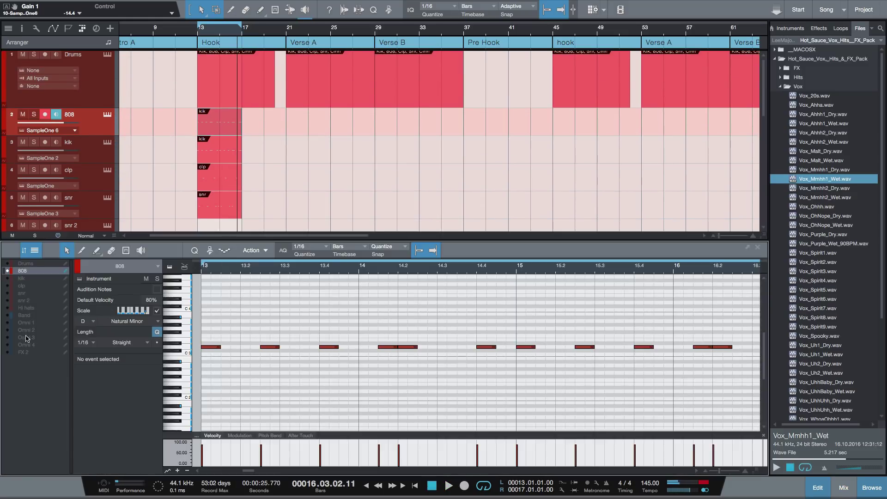
click(8, 324)
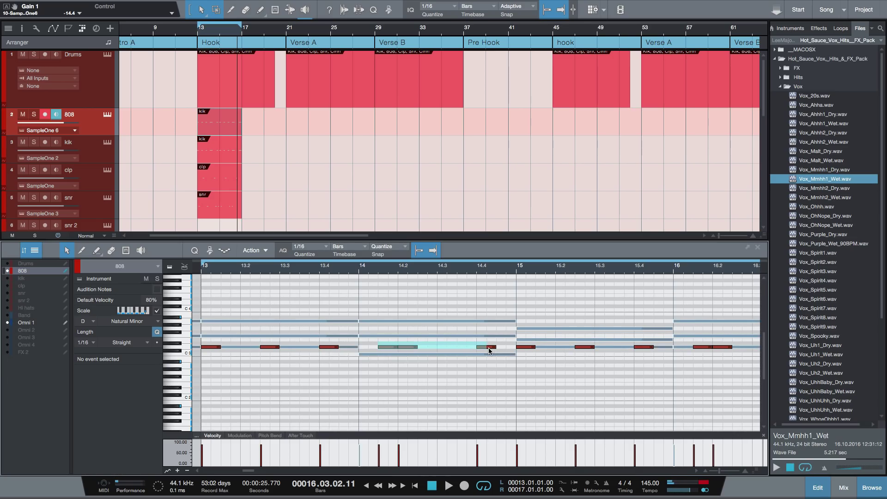
drag(489, 350, 491, 356)
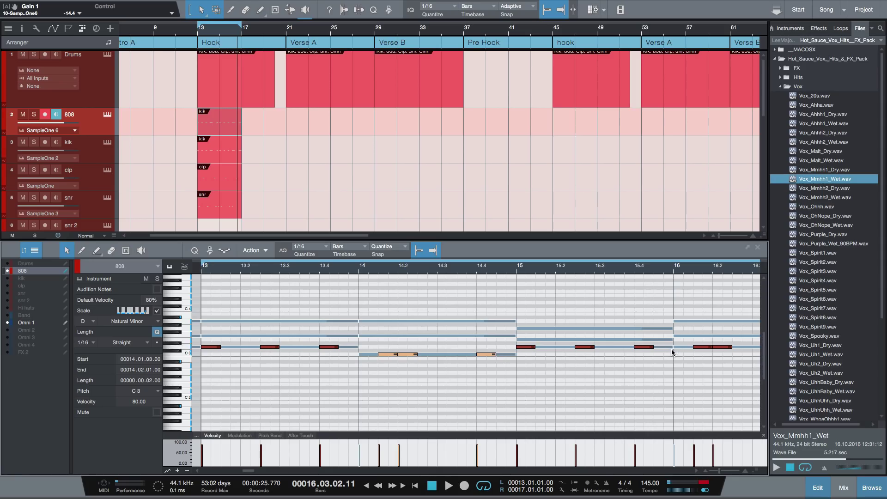
drag(672, 353, 528, 341)
Step: Move the last two 808 notes of bar 16 to A 3 and raise the 16.01.03 note to D 4 during playback
drag(639, 270, 612, 262)
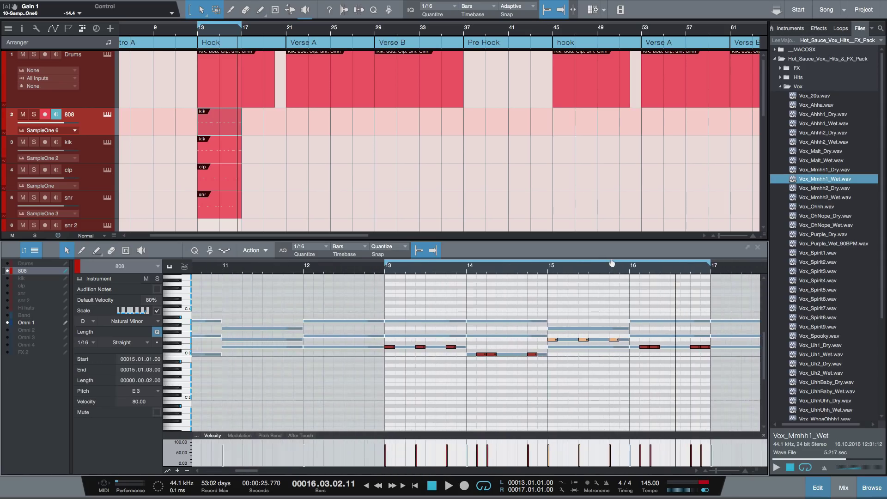
click(690, 360)
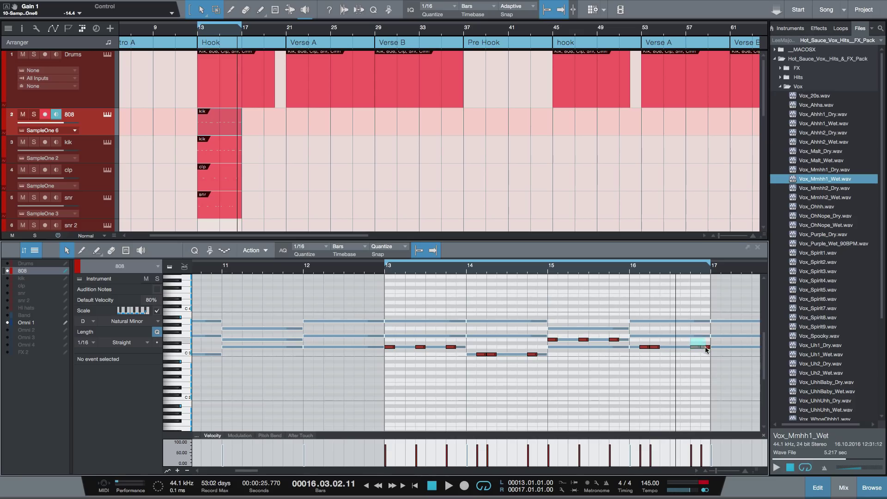
drag(705, 346, 703, 319)
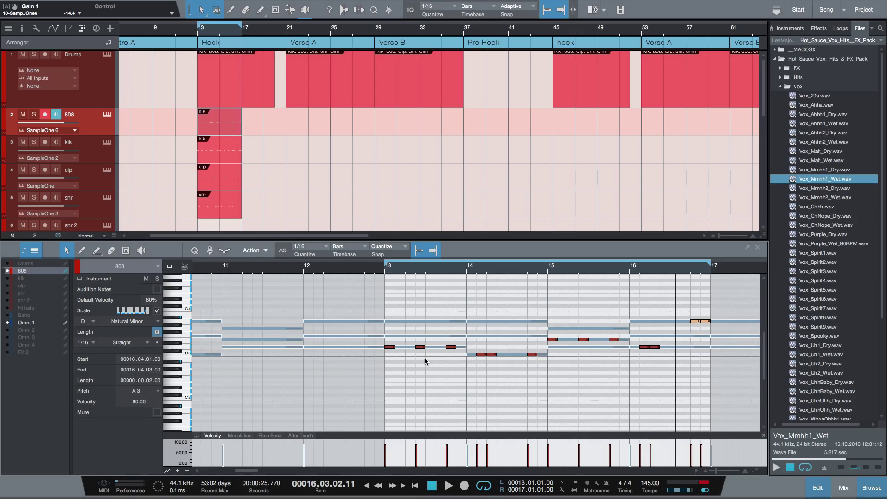
key(space)
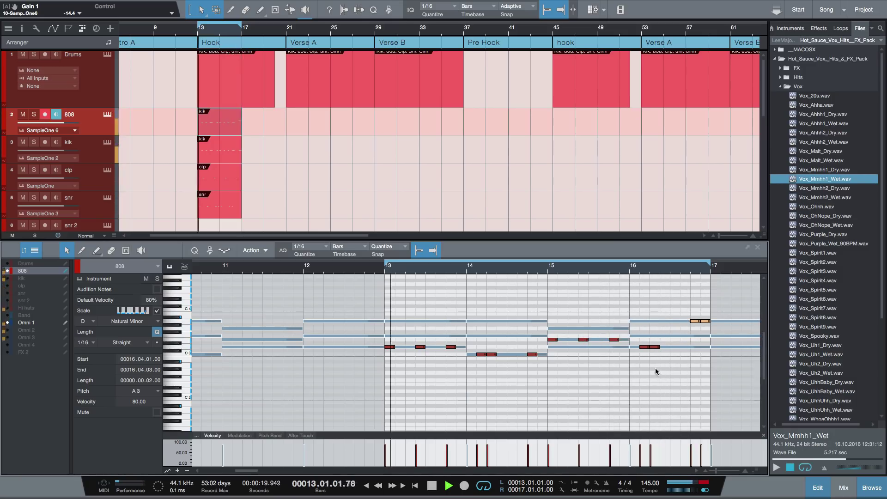
click(645, 347)
key(shift+Up)
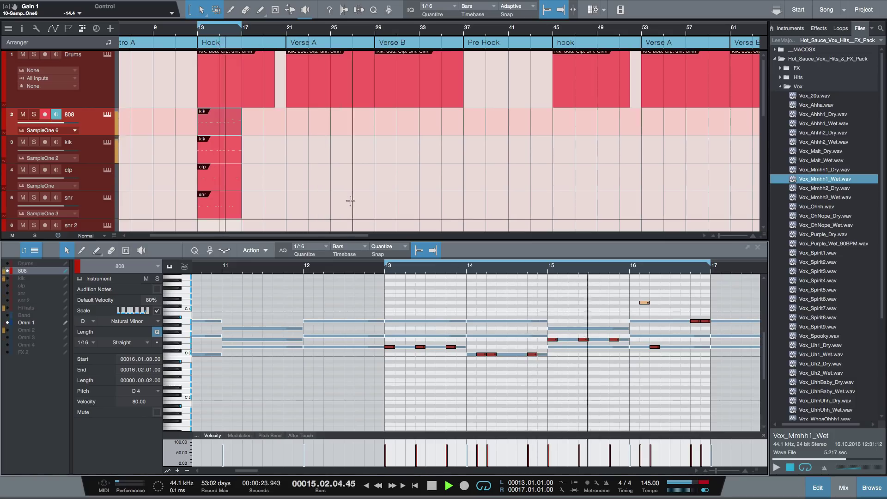
click(108, 116)
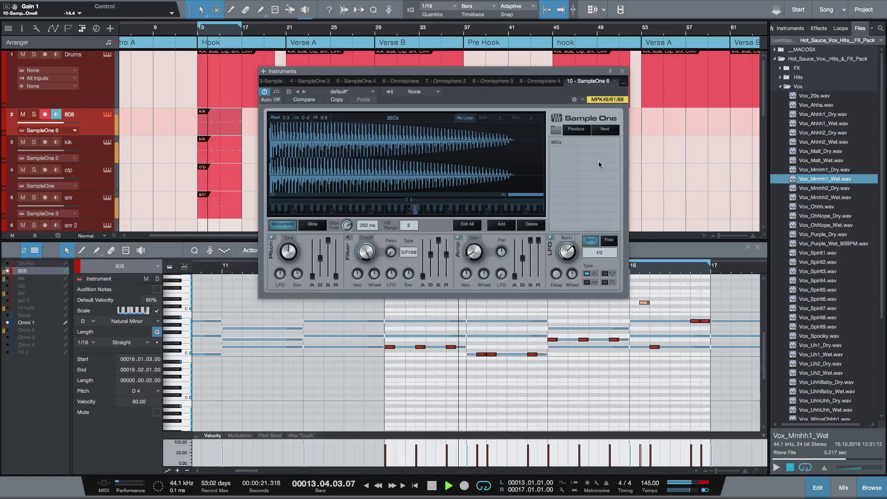
click(622, 71)
key(space)
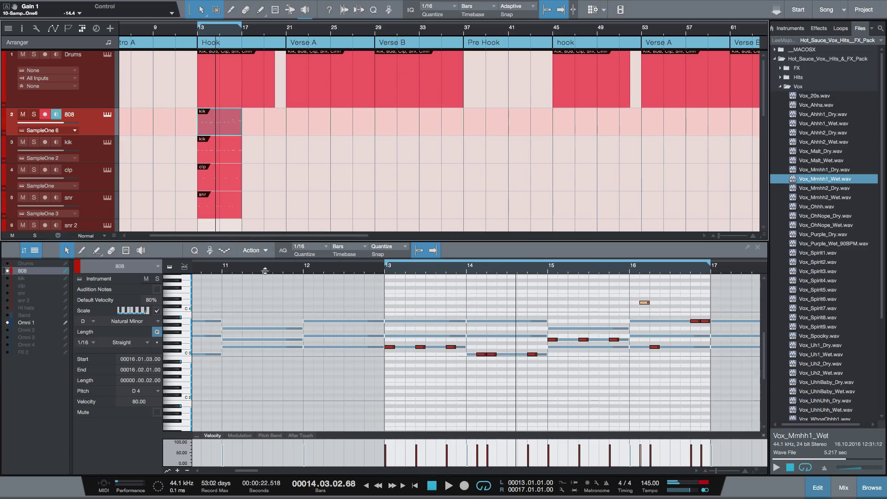
Step: Split the hi-hat notes at 13.02.03, 14.04.03 and 15.02.03 in the Hi hats event into sixteenths
drag(267, 240, 253, 345)
click(227, 270)
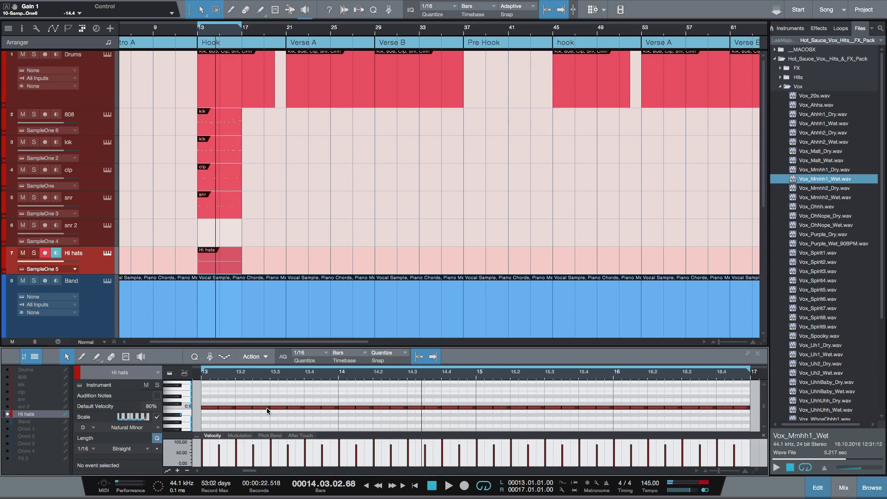
click(267, 408)
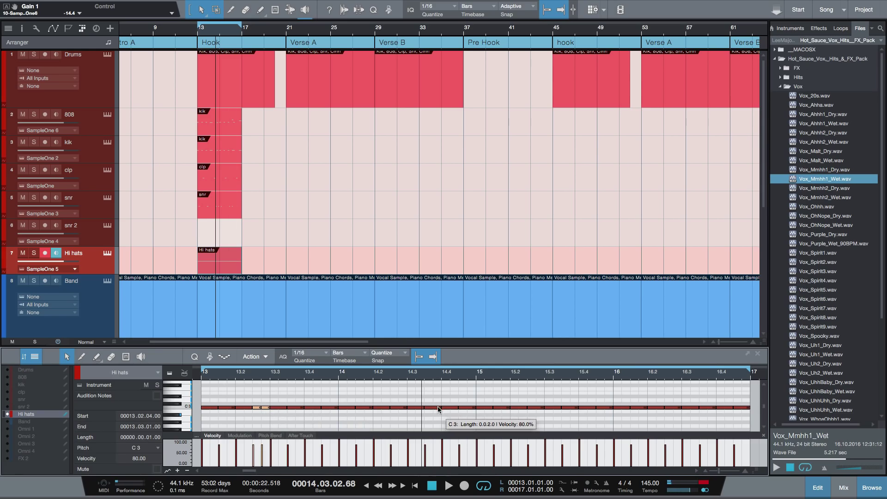
click(468, 408)
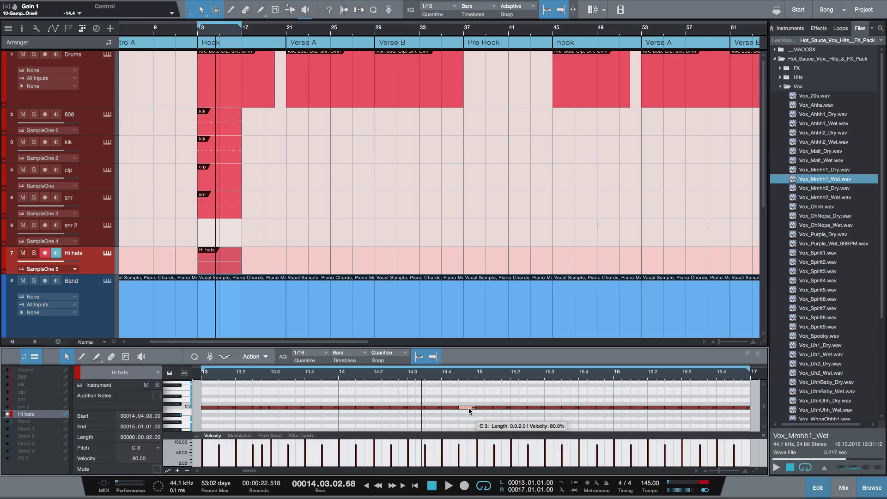
click(527, 408)
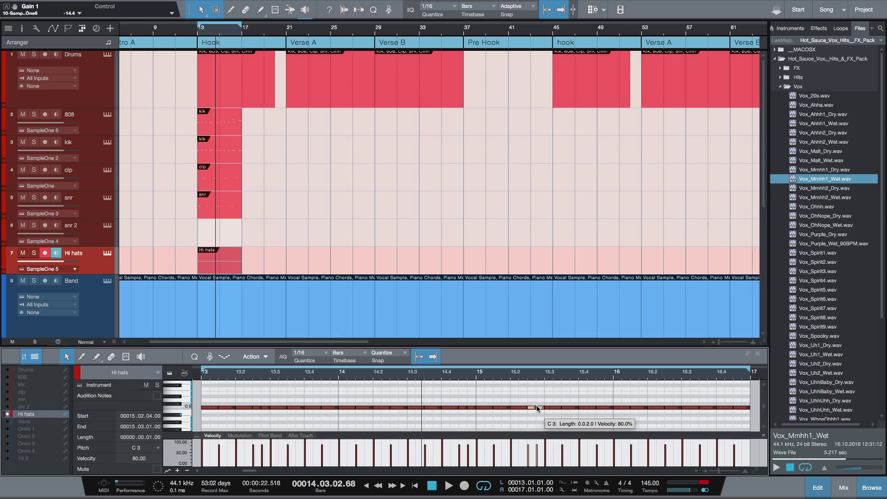
Step: Split the hi-hat note at 16.02.03 into sixteenths and move the Hi hats track above the snr 2 track
click(669, 407)
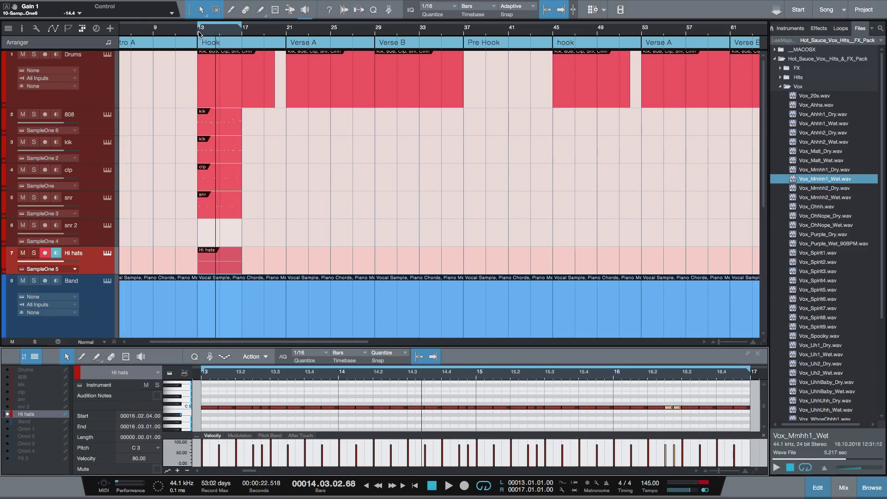
click(200, 34)
key(space)
drag(108, 253, 107, 225)
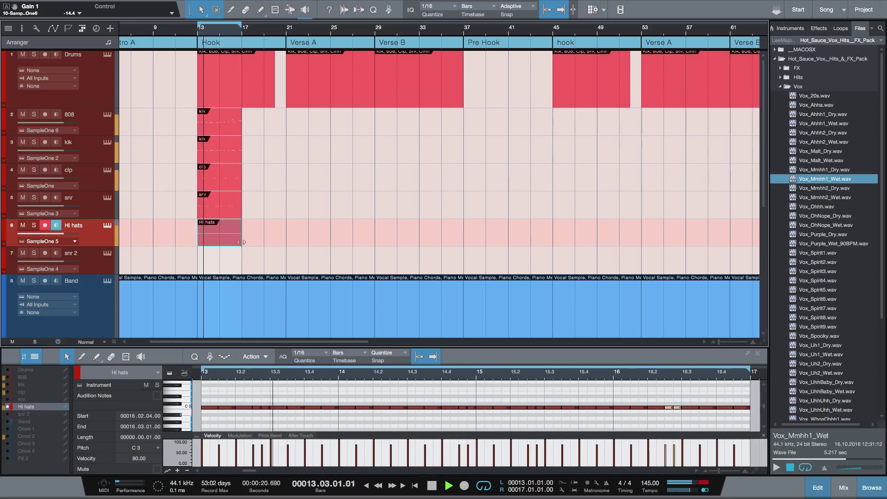
key(space)
Step: Duplicate the hook's 808, kik, clp, snr and Hi hats events to bar 17 and shorten the copies to end at bar 20
drag(252, 260, 193, 133)
click(225, 215)
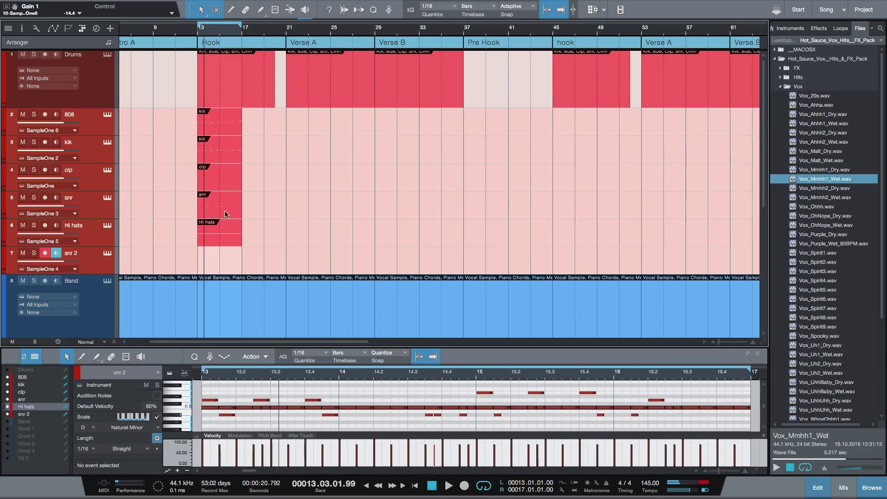
click(225, 237)
shift+click(230, 211)
shift+click(231, 180)
shift+click(229, 149)
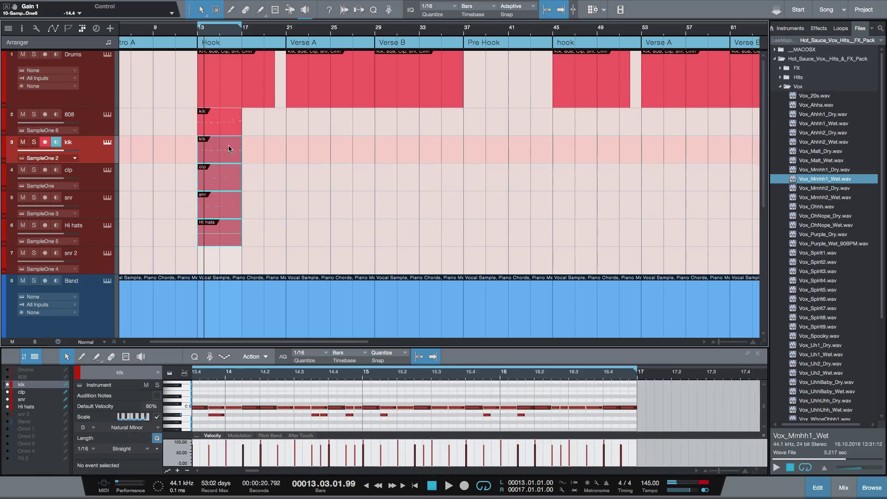
shift+click(228, 126)
key(d)
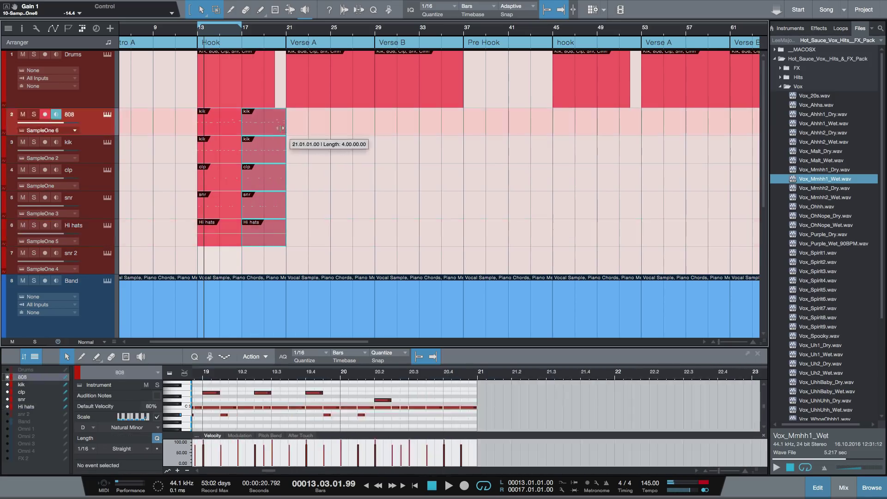
drag(282, 128, 274, 128)
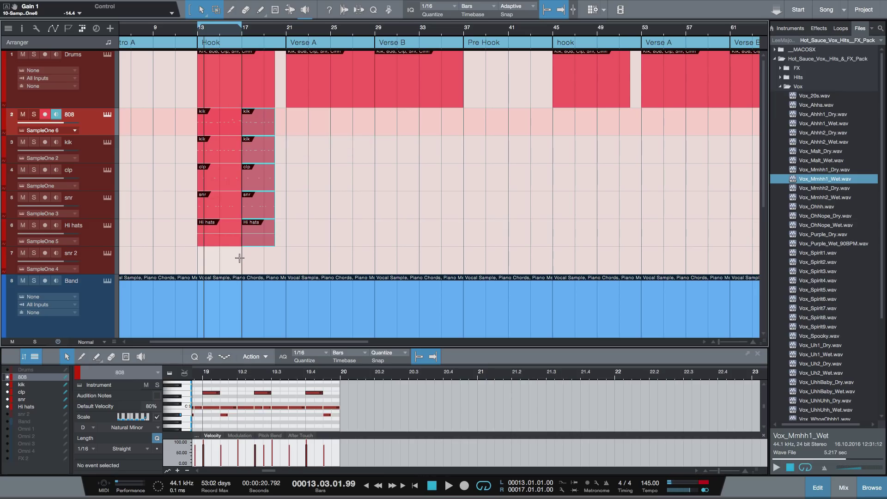
Step: Copy the five drum events at bar 13 to bar 21 and duplicate them three more times to fill Verse A and B up to bar 37
click(213, 242)
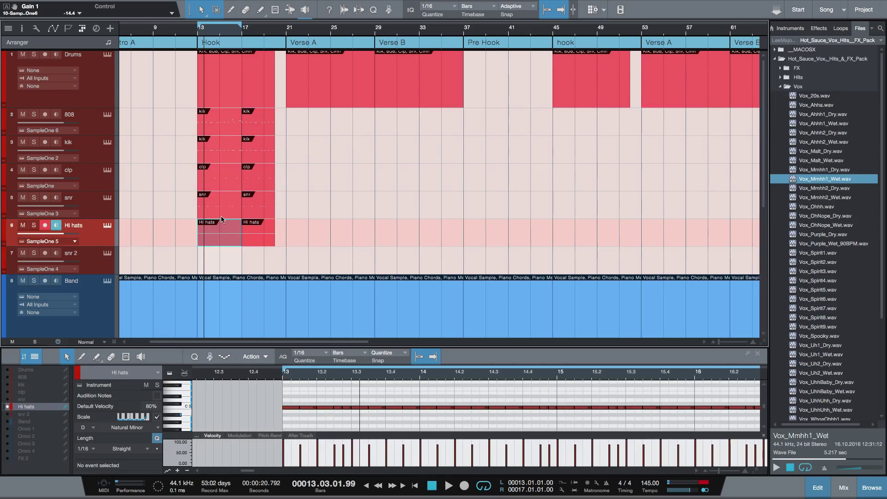
shift+click(221, 216)
shift+click(224, 180)
shift+click(227, 153)
shift+click(229, 125)
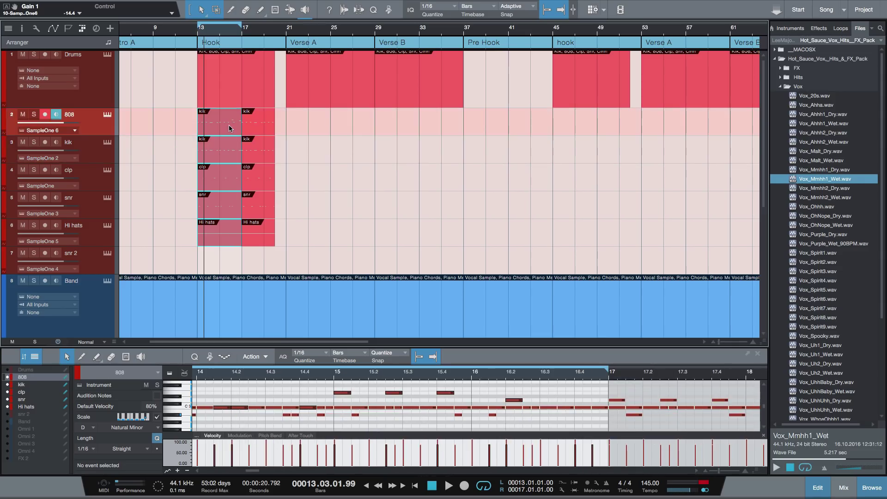
drag(219, 129, 324, 131)
key(d)
key(d)
key(d)
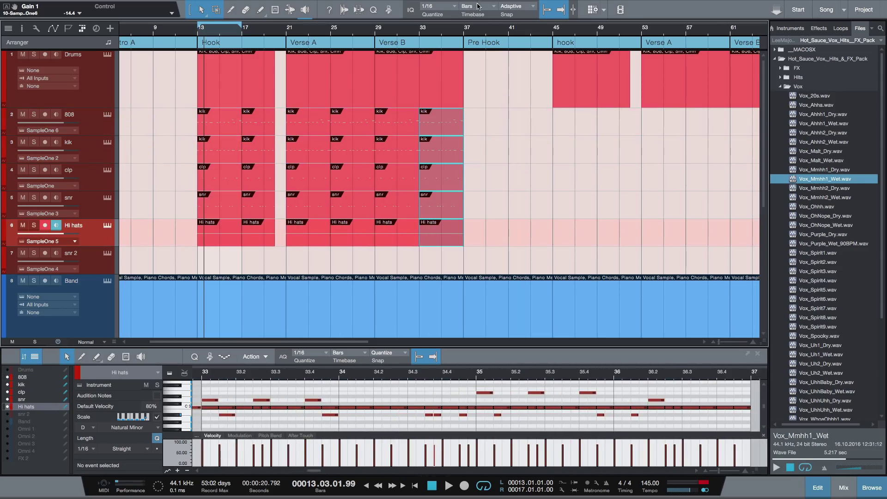
Step: Copy the bar 33 drum events to bar 45, then duplicate them to bar 49 and shorten those copies to end at bar 52
drag(465, 31, 457, 19)
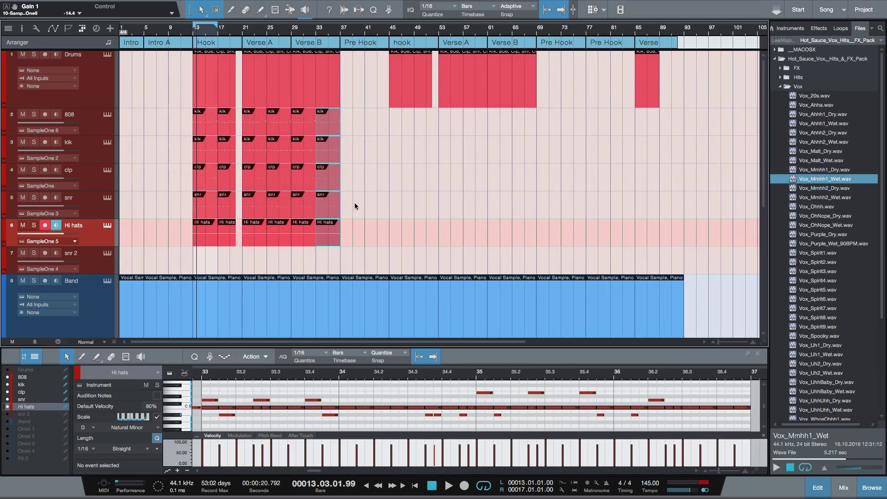
drag(329, 227, 413, 238)
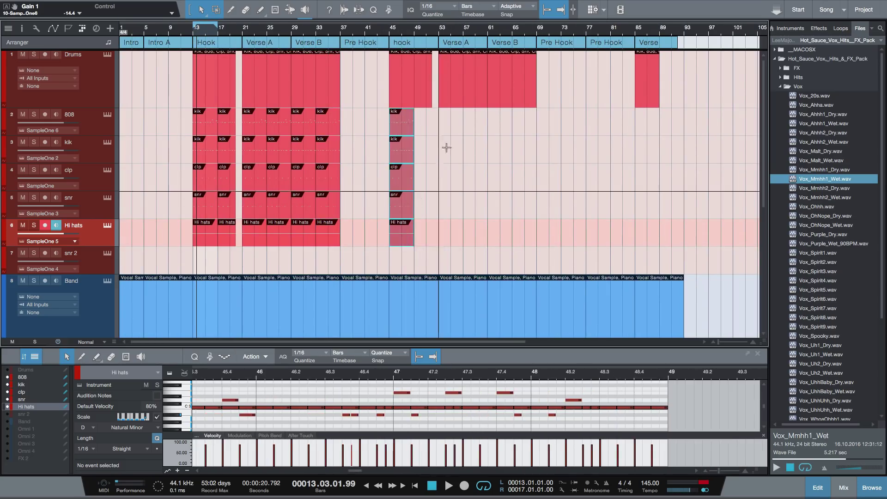
key(d)
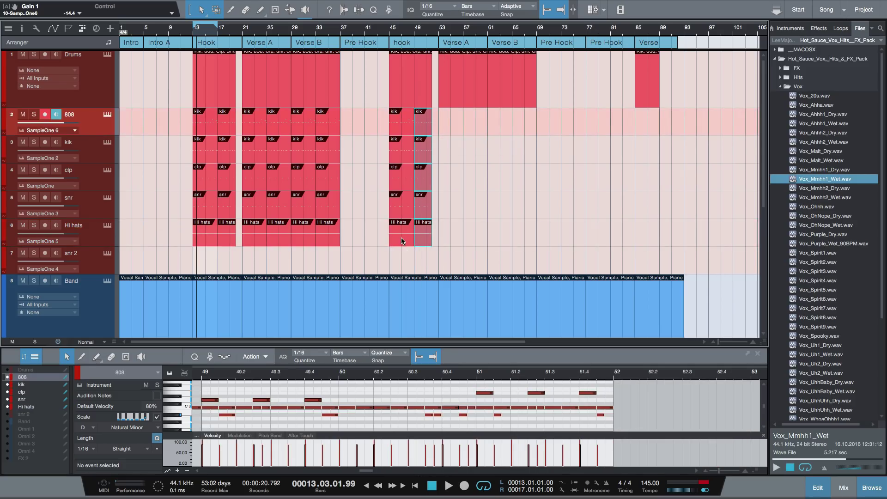
Step: Copy both sets of drum events from the second hook to the start of the following Verse A at bar 53
shift+click(401, 237)
shift+click(401, 208)
shift+click(401, 180)
shift+click(402, 153)
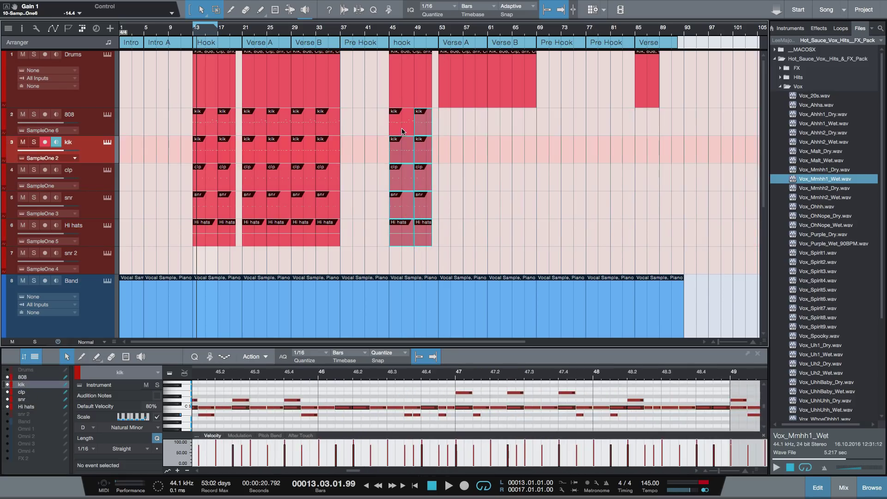
shift+click(402, 130)
drag(402, 130, 484, 127)
Step: Delete the shortened set of drum events at bar 57
click(488, 230)
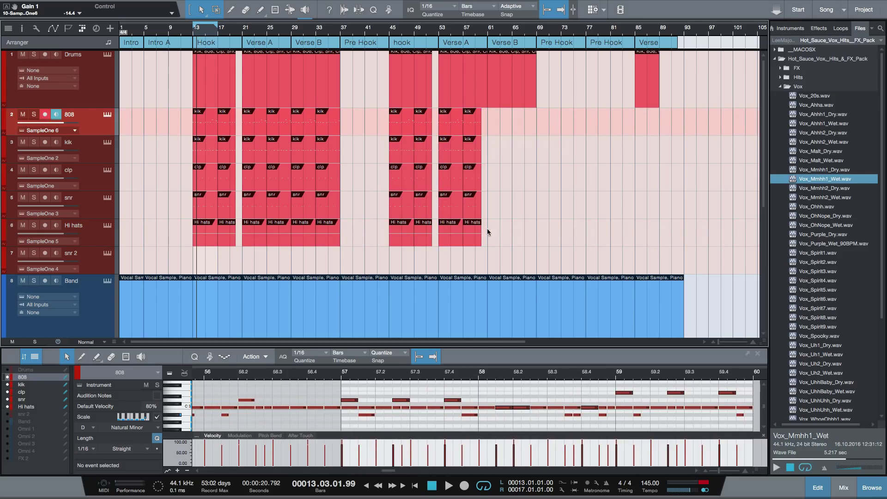
drag(492, 257, 465, 125)
key(Delete)
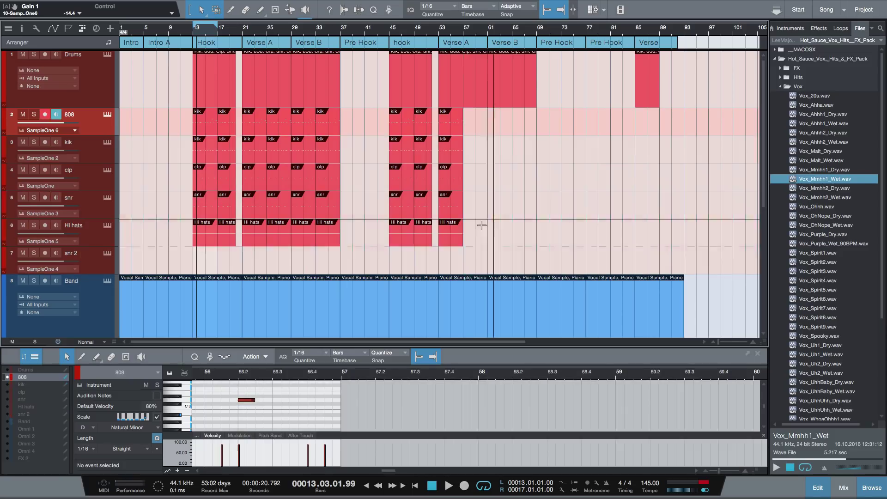
Step: Duplicate the five drum events at bar 53 three times to fill the second Verse A and Verse B up to bar 69
click(456, 236)
shift+click(456, 206)
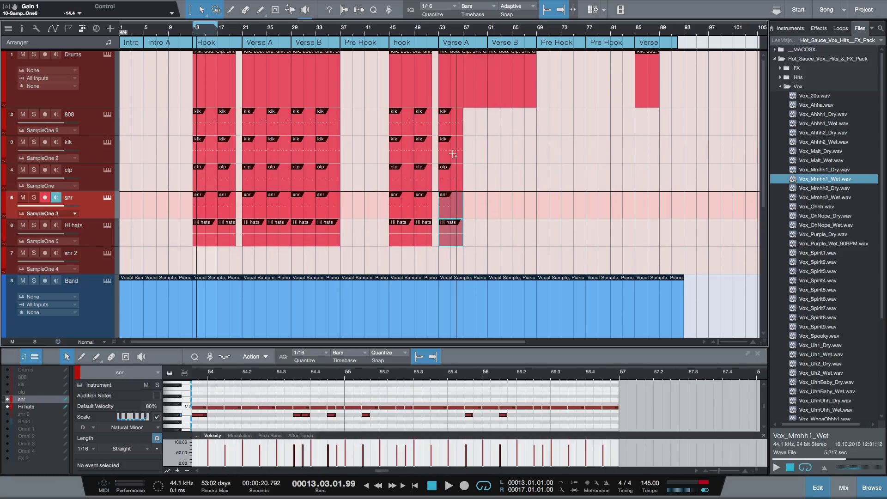
shift+click(453, 155)
shift+click(452, 176)
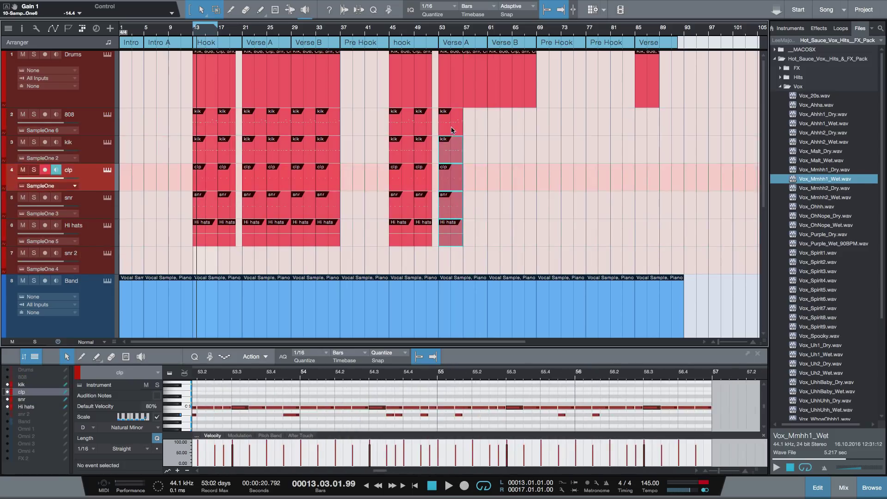
shift+click(452, 131)
key(d)
key(d)
key(d)
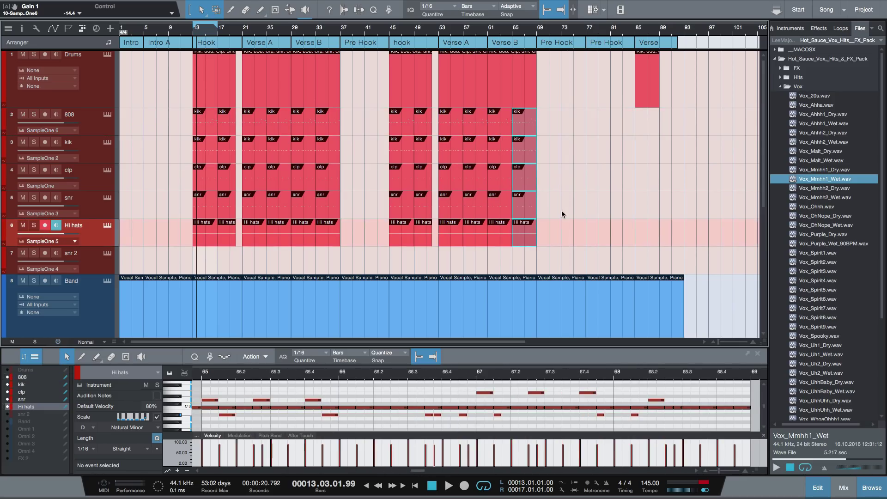
Step: Copy the bar 65 drum events to the final Verse section at bar 85
drag(547, 250, 649, 131)
scroll(606, 163, down, 2)
scroll(605, 162, up, 2)
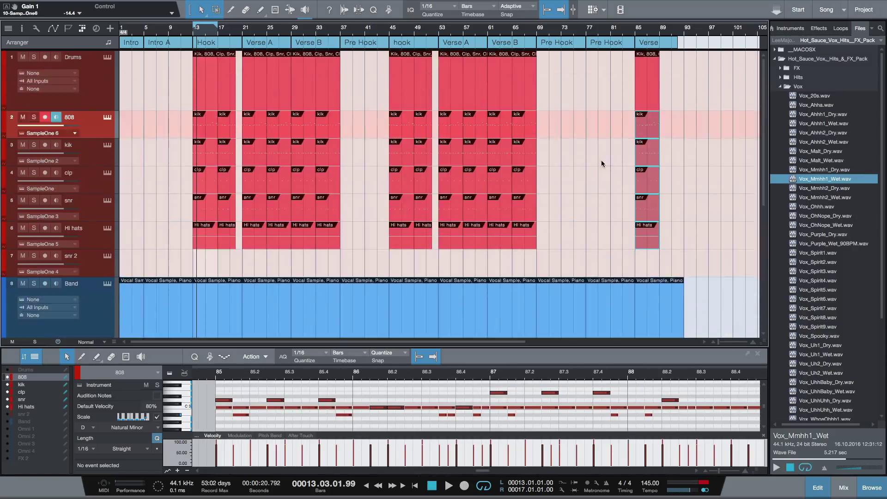
scroll(602, 163, down, 12)
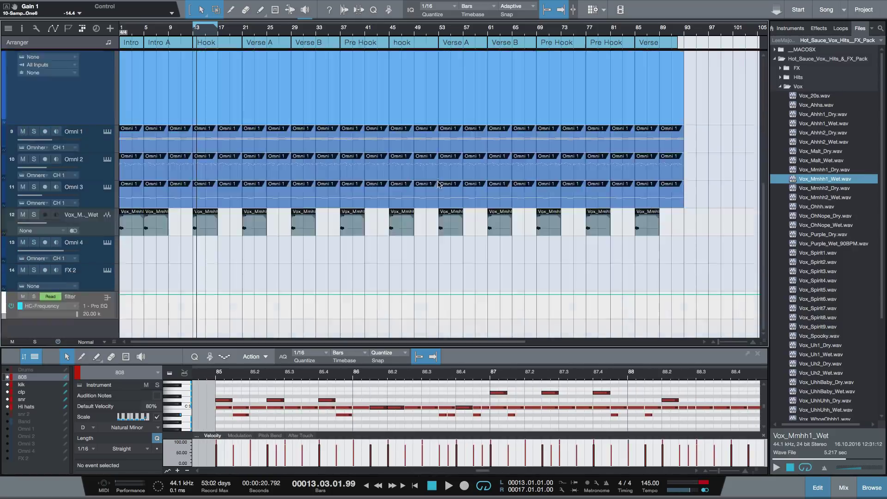
scroll(439, 185, up, 12)
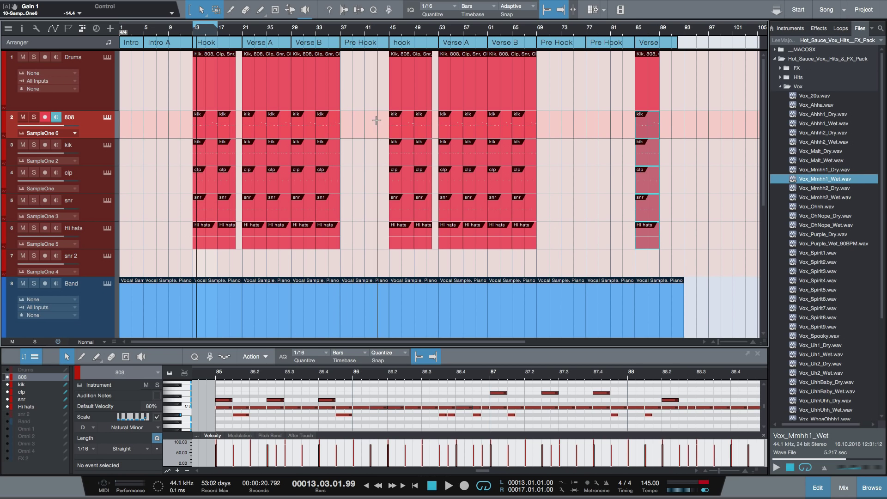
Step: Reduce all tracks to the Tiny height and set the loop range from bar 1 to bar 93
scroll(382, 128, up, 2)
scroll(382, 129, down, 4)
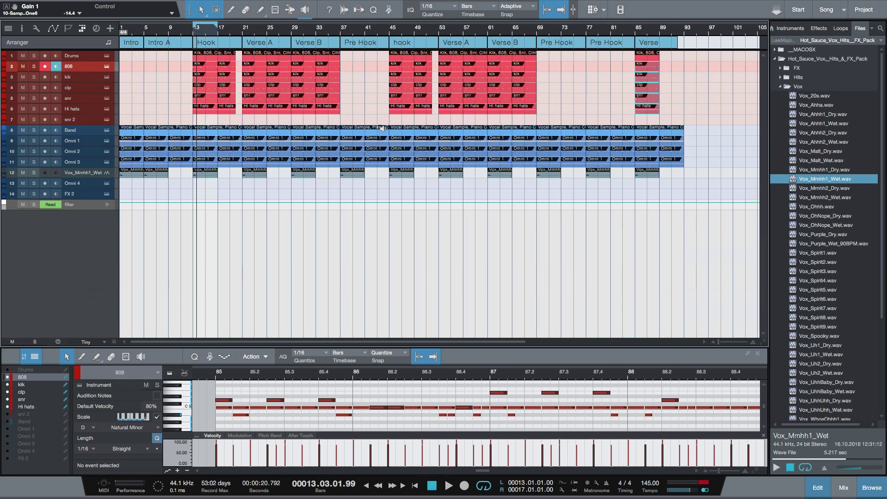
scroll(382, 128, up, 2)
scroll(382, 128, down, 2)
drag(134, 26, 674, 66)
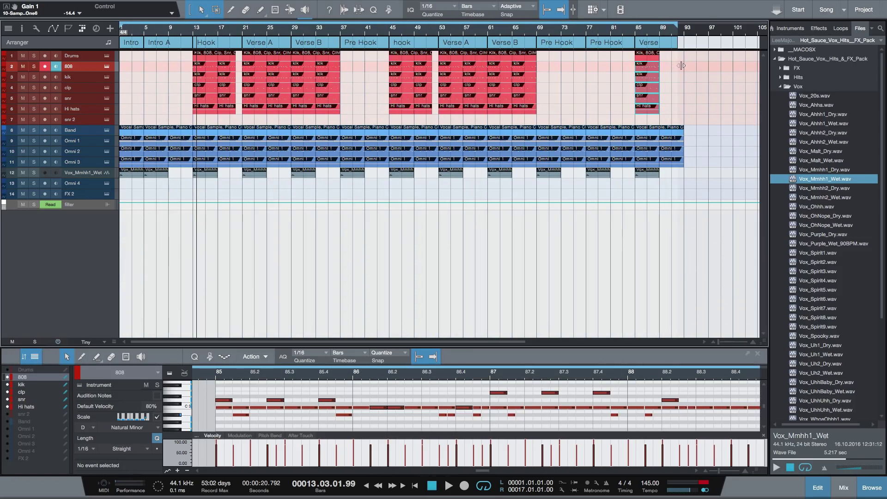
Step: Show the automation, enlarge the 808 track and add a Bypass automation envelope for its SampleOne 6 instrument
key(a)
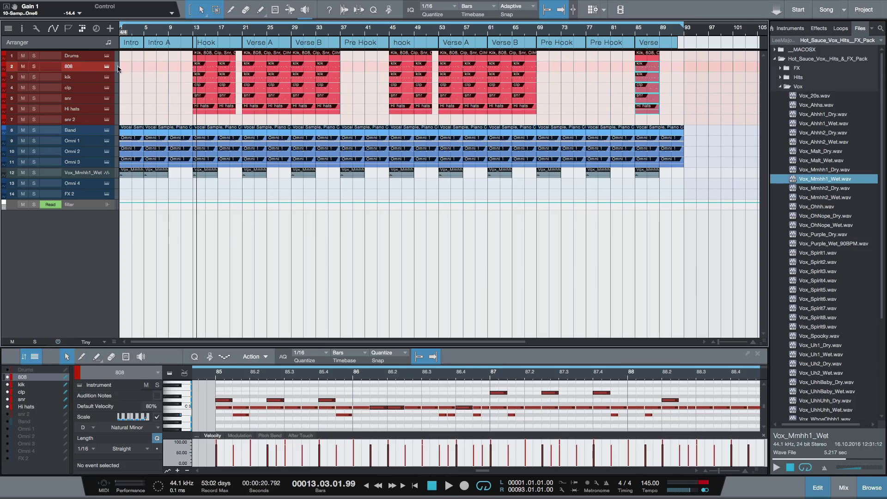
drag(88, 70, 88, 89)
click(107, 67)
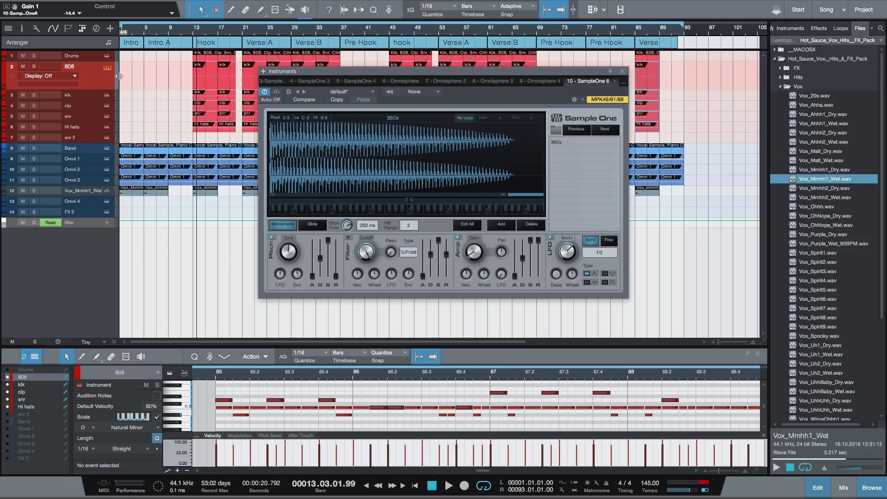
right_click(276, 92)
click(334, 100)
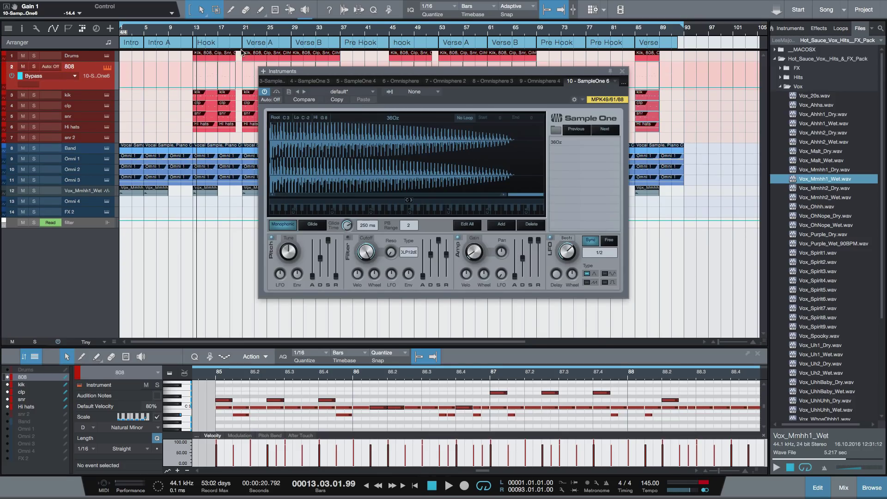
drag(223, 33, 252, 73)
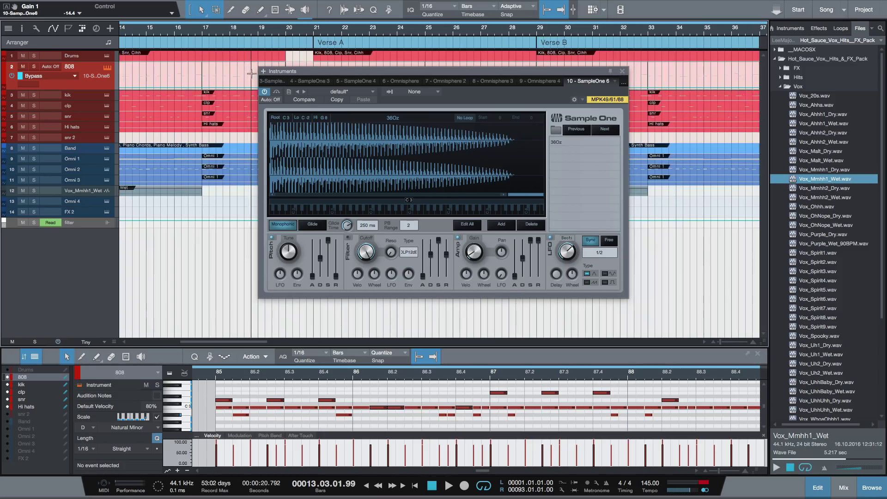
click(623, 71)
Step: Automate the 808's Bypass to be on from bar 20 to 21 and across the Pre Hook from bar 37 to 45
click(285, 87)
drag(291, 88, 318, 90)
drag(419, 32, 384, 34)
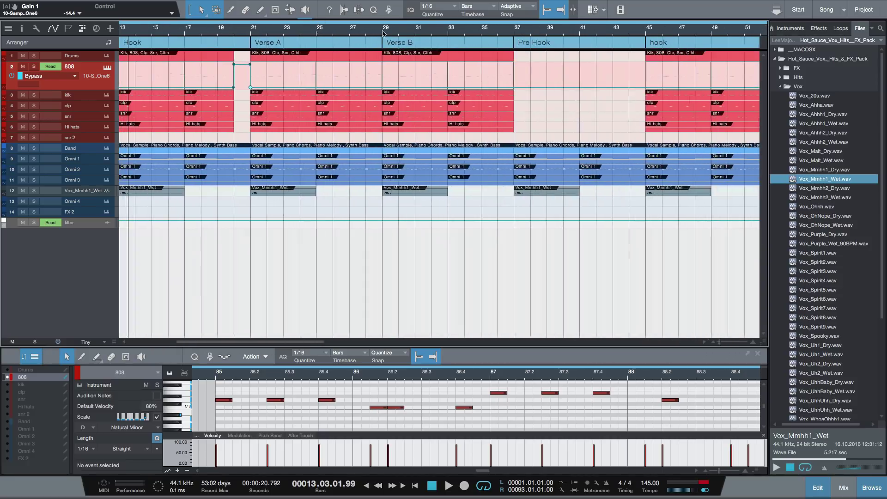
drag(527, 89, 515, 65)
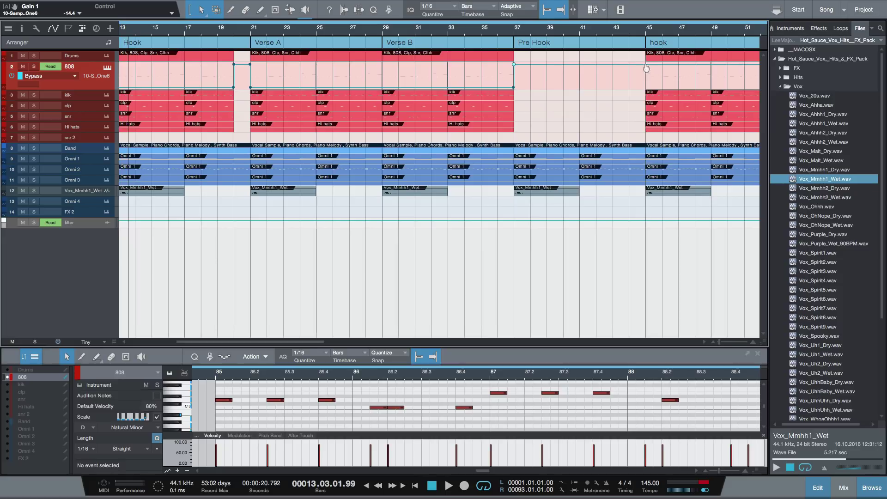
drag(645, 64, 646, 87)
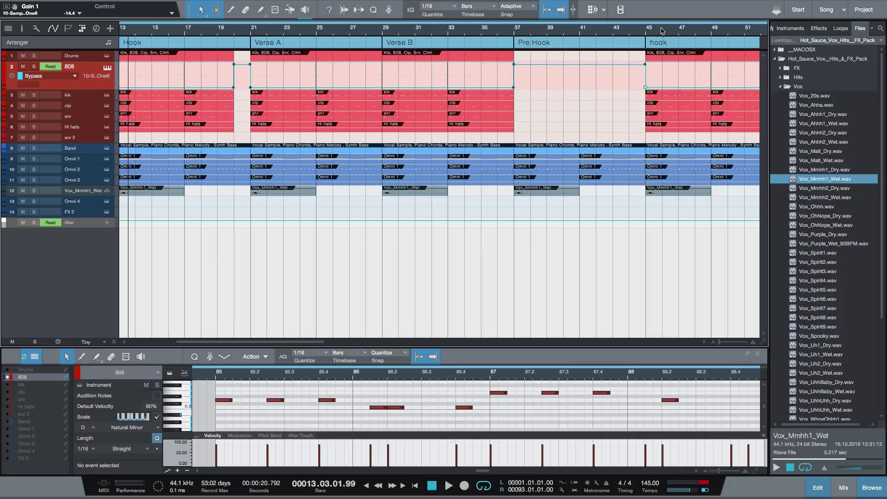
Step: Automate the 808's Bypass to be on from bar 52 to 53 and across both Pre Hooks from bar 69 to 85
drag(661, 31, 580, 87)
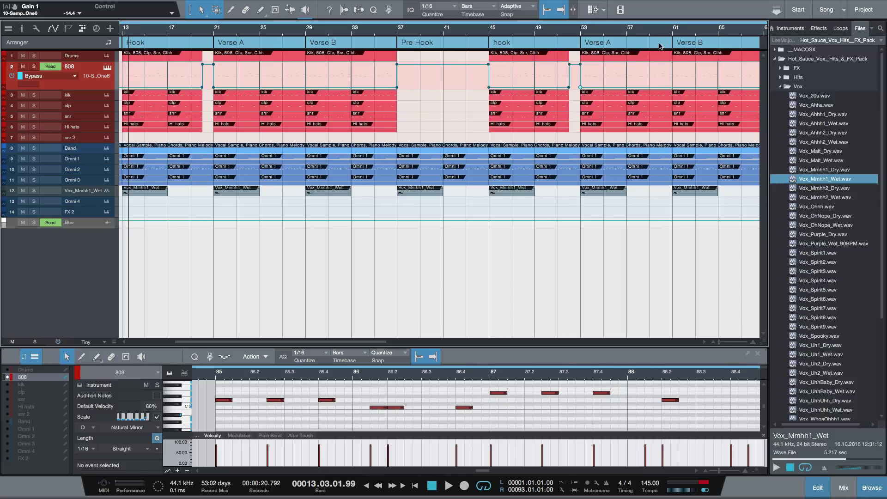
drag(660, 30, 512, 32)
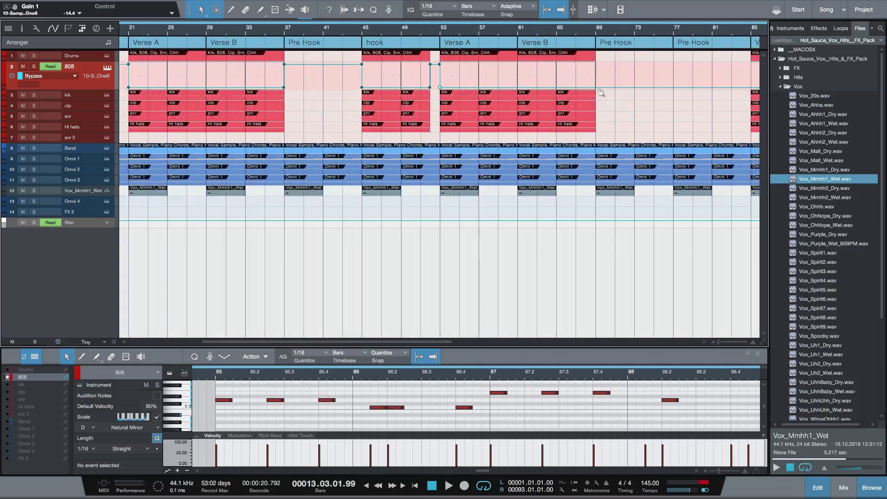
drag(617, 89, 599, 64)
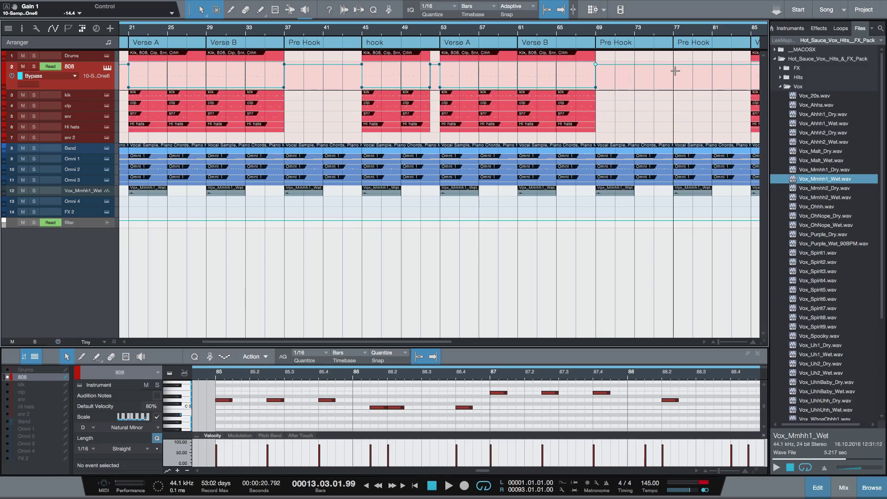
drag(752, 67, 749, 88)
Step: Turn the 808's Bypass automation on from bar 89 onward and play the song from the beginning
drag(704, 34, 608, 30)
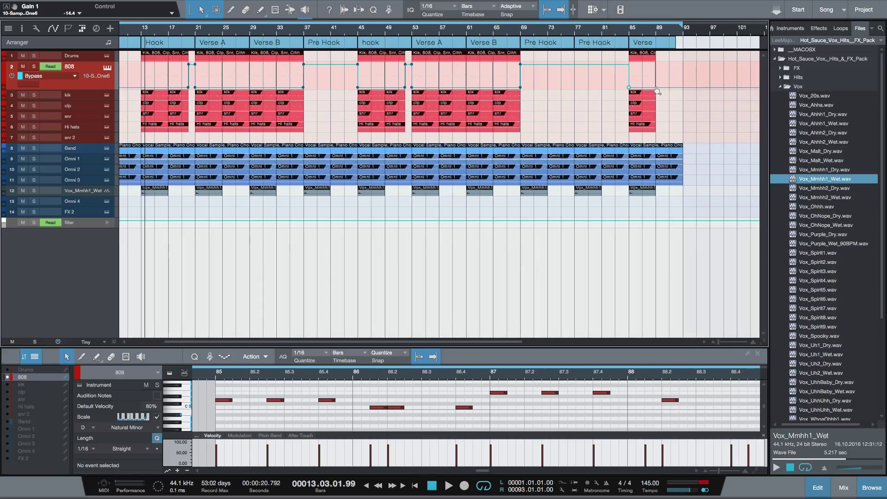
drag(671, 88, 656, 70)
key(Home)
key(space)
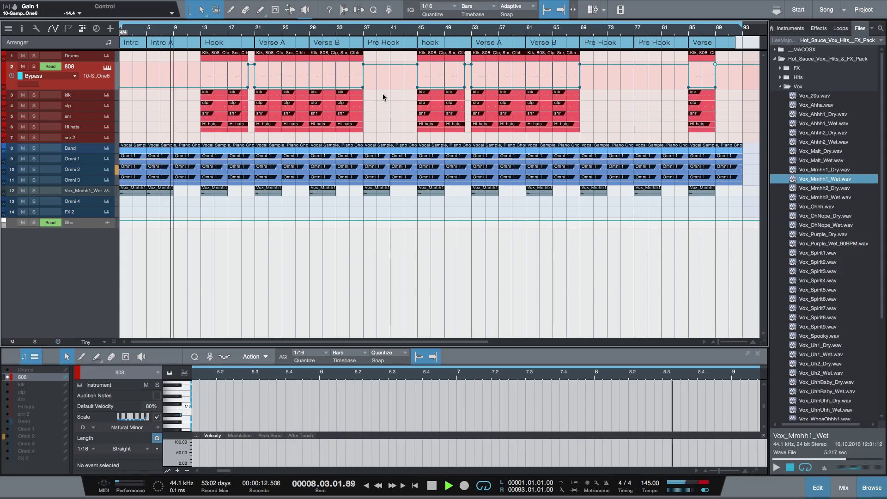
Step: Show the mixer console and enlarge it to reveal the sends and the FX and bus channels
key(F3)
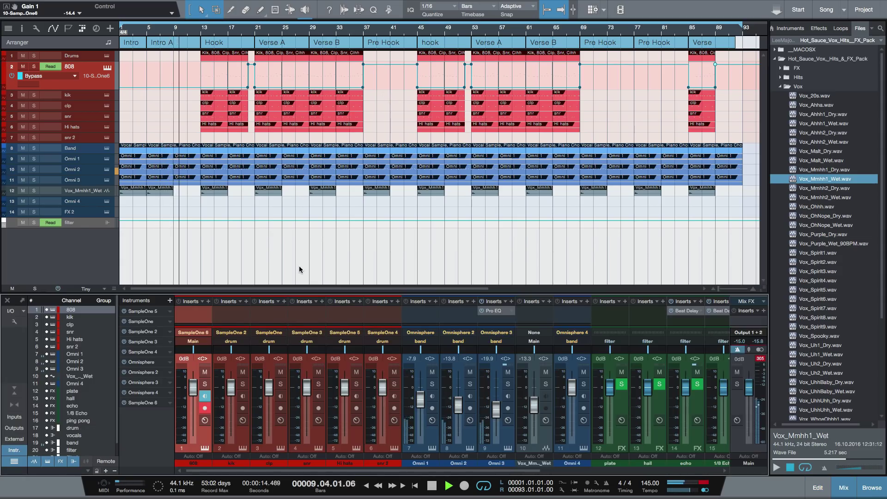
click(760, 359)
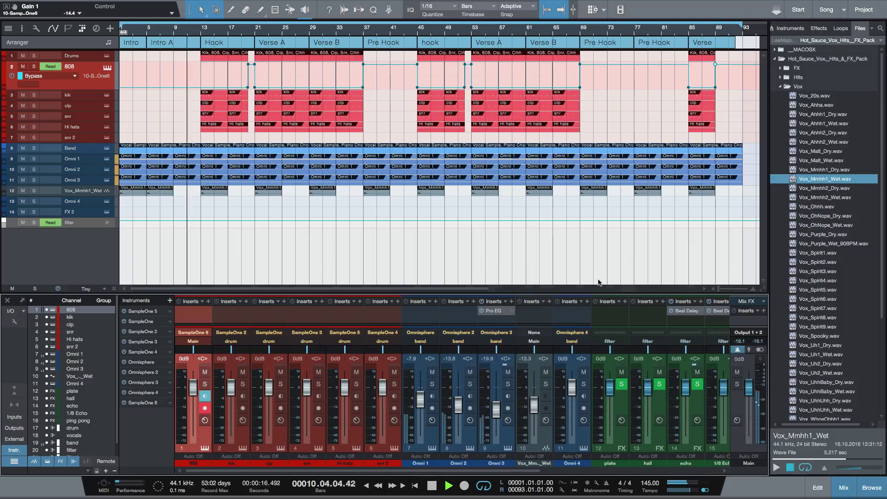
drag(609, 292, 605, 240)
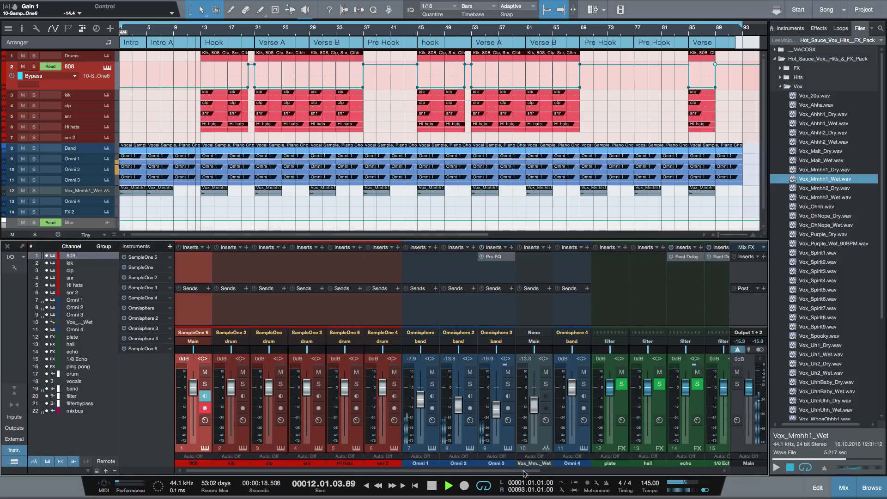
drag(524, 471, 760, 471)
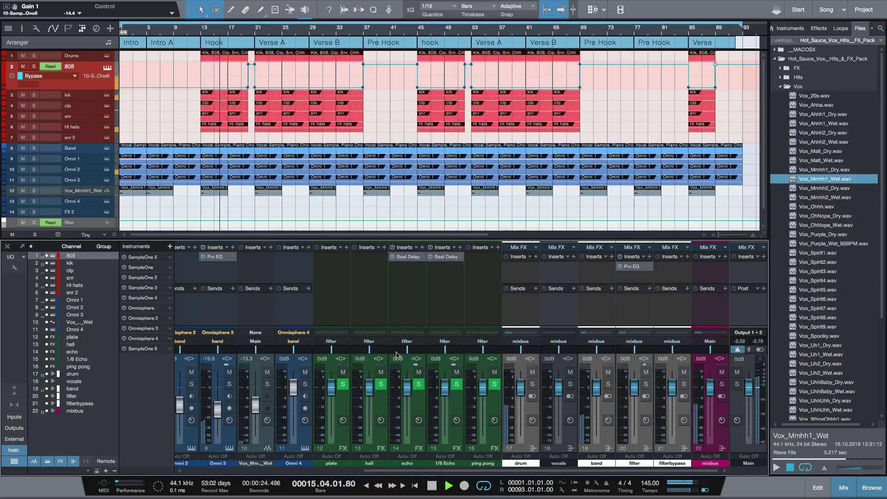
Step: Insert the PreSonus Room Reverb on the hall FX channel
click(383, 248)
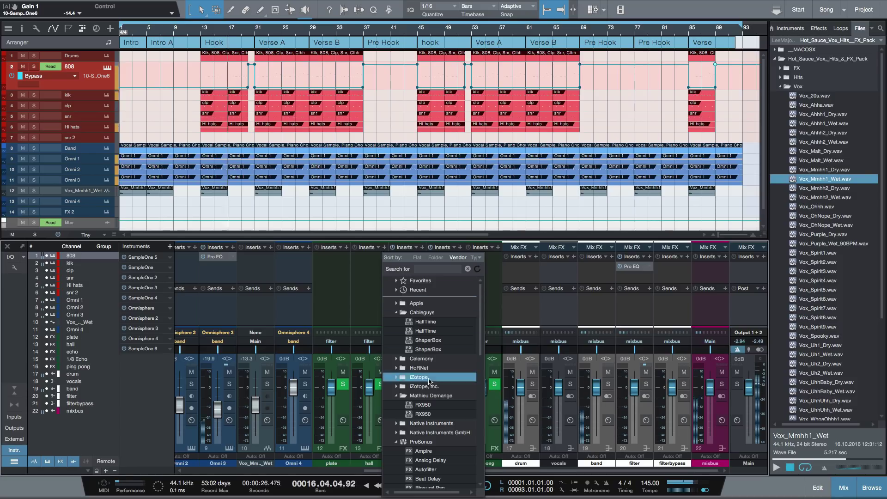
click(395, 313)
click(393, 358)
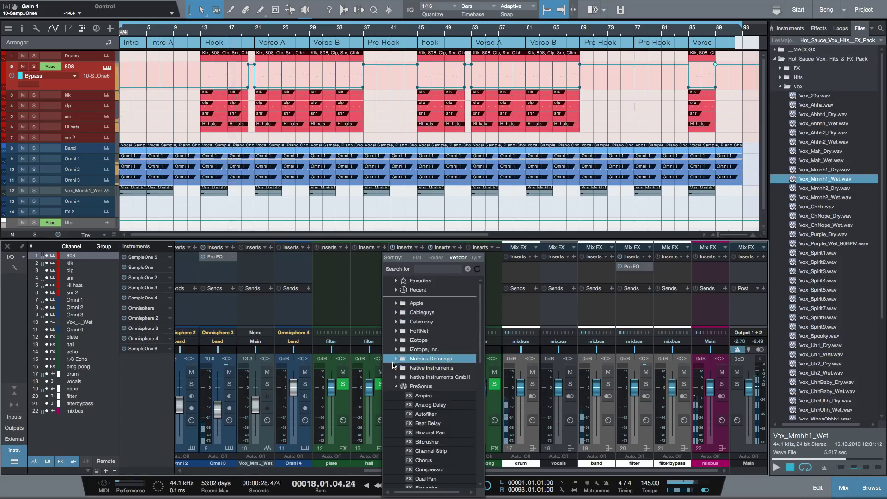
scroll(445, 458, down, 3)
scroll(445, 458, down, 2)
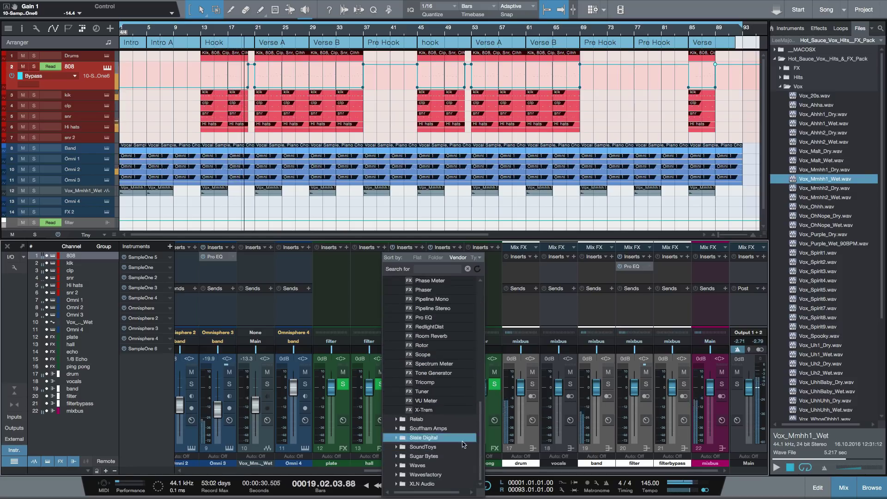
scroll(462, 435, down, 2)
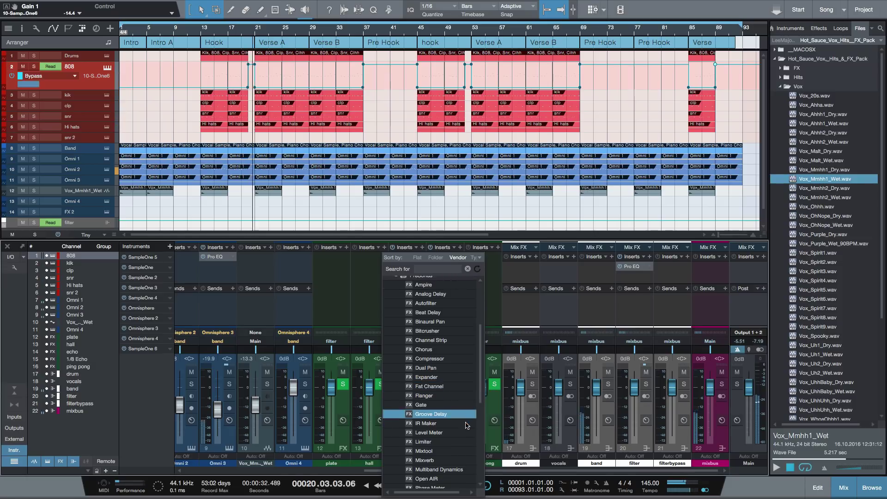
scroll(465, 425, down, 4)
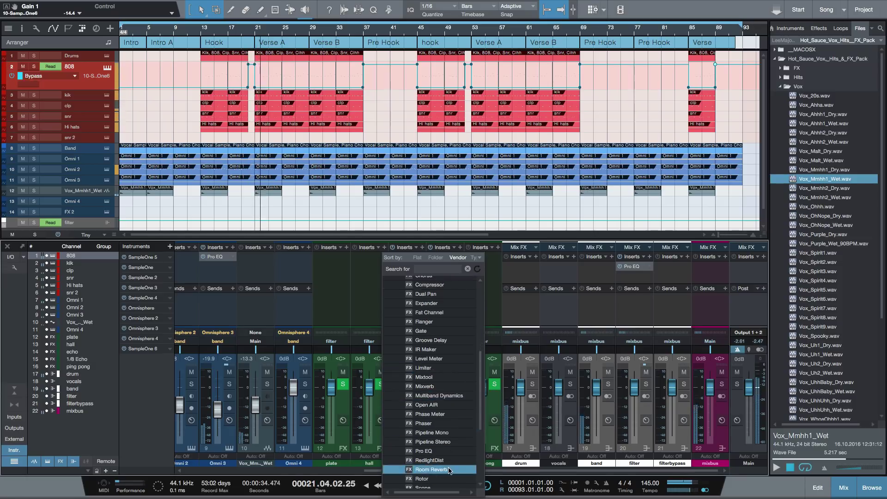
click(434, 469)
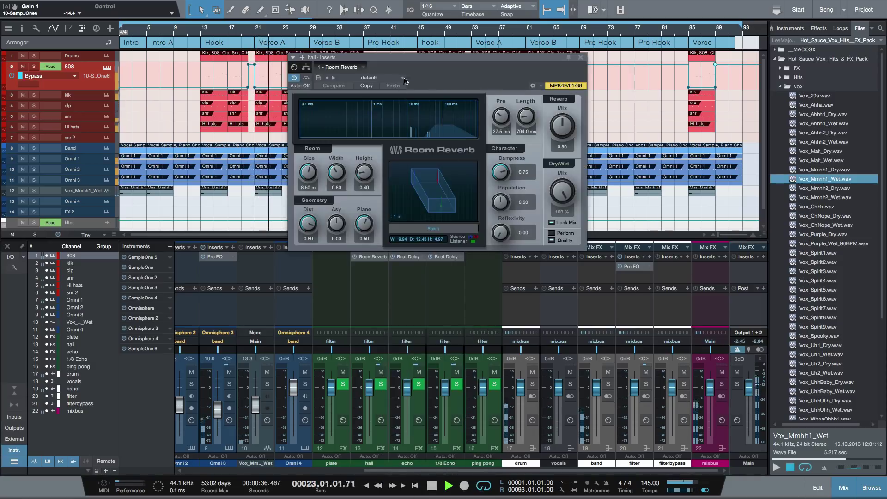
Step: Load the Church preset in the hall channel's Room Reverb and close the plug-in
click(370, 77)
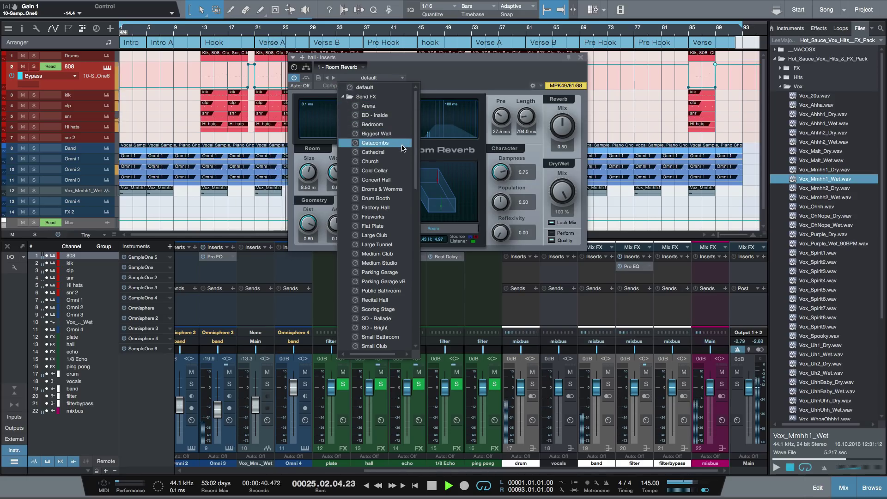
click(379, 162)
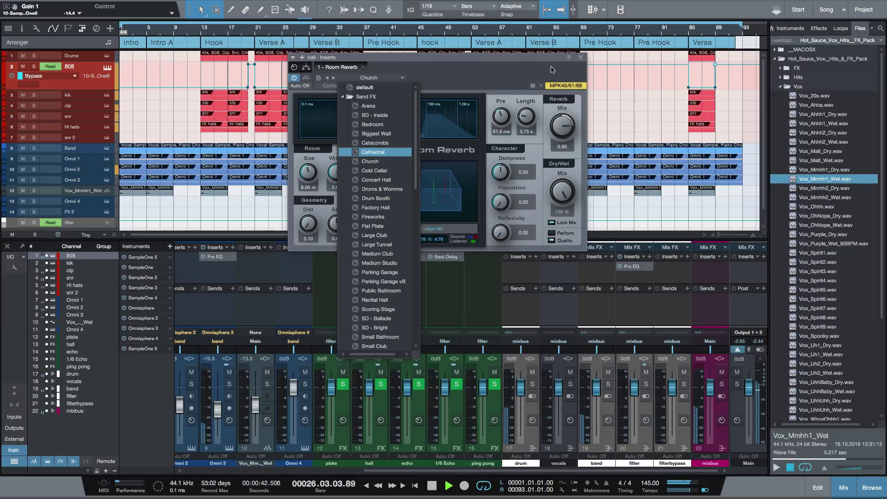
click(581, 58)
Step: Add a send from the clp channel to the hall reverb and set its level to -19.9
drag(393, 471, 249, 484)
click(248, 289)
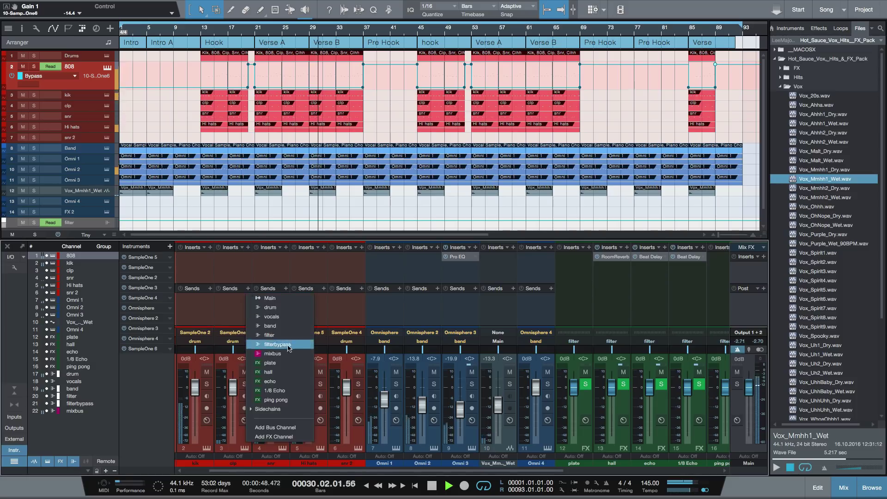
click(268, 372)
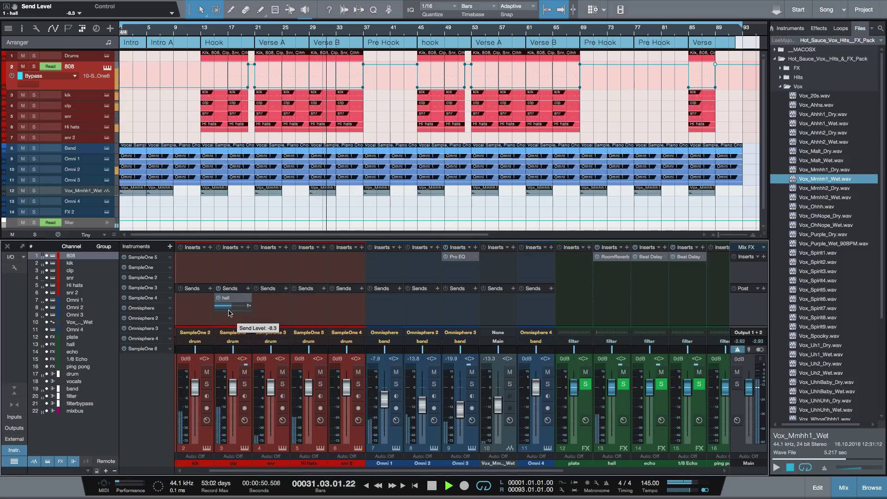
drag(230, 313, 224, 323)
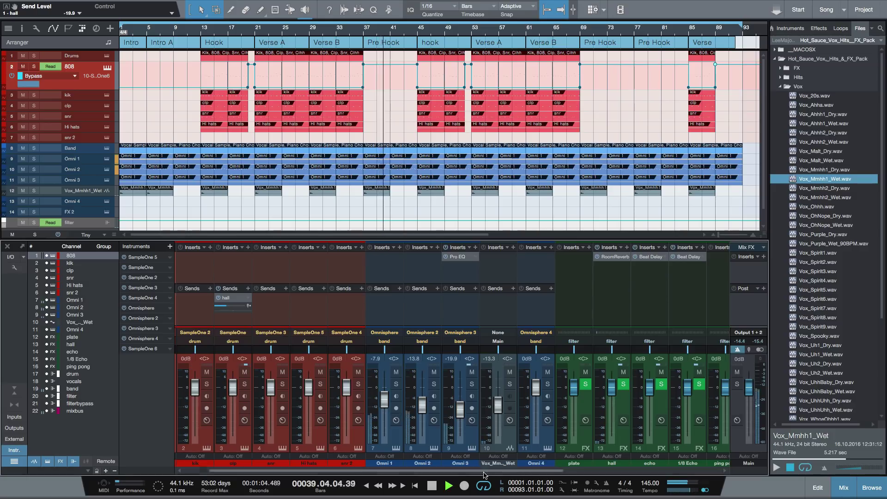
Step: Open the filter bus's Pro EQ to check its curve and close it again
drag(502, 472, 659, 471)
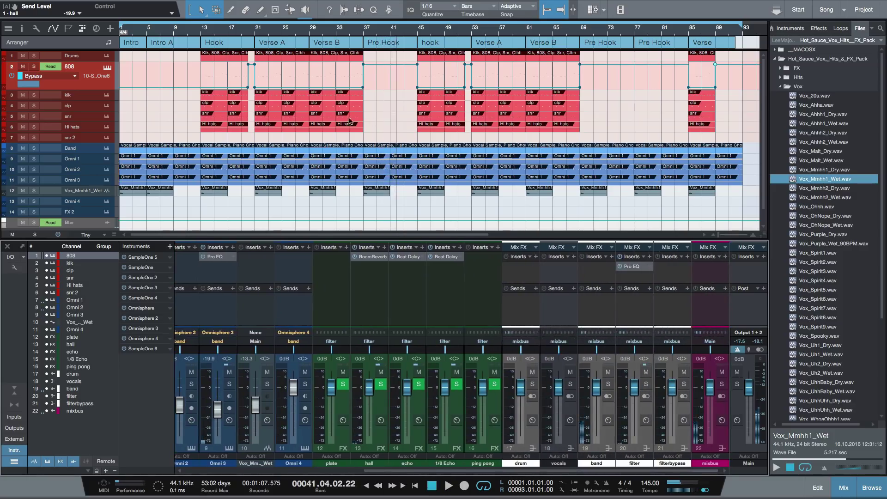
click(633, 273)
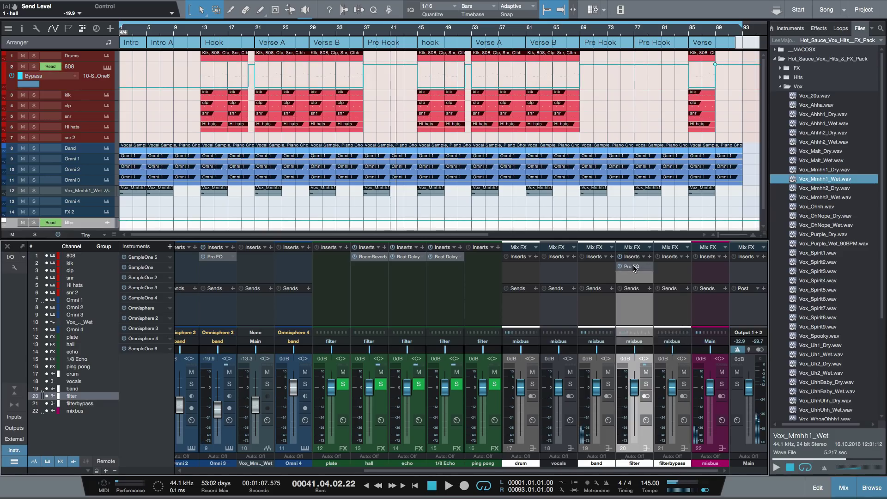
right_click(633, 267)
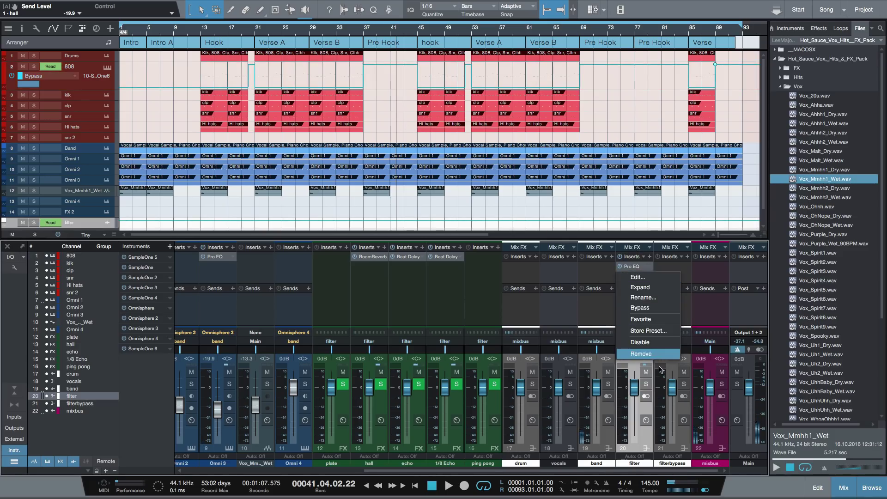
click(640, 267)
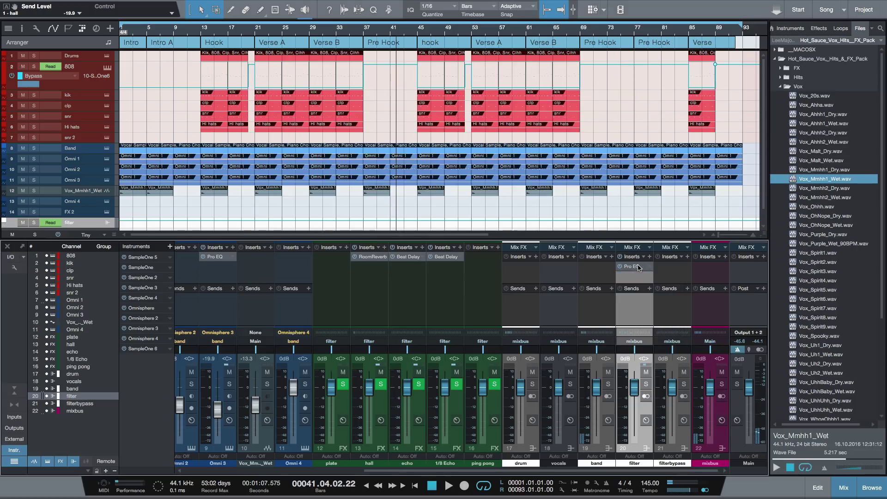
double_click(639, 268)
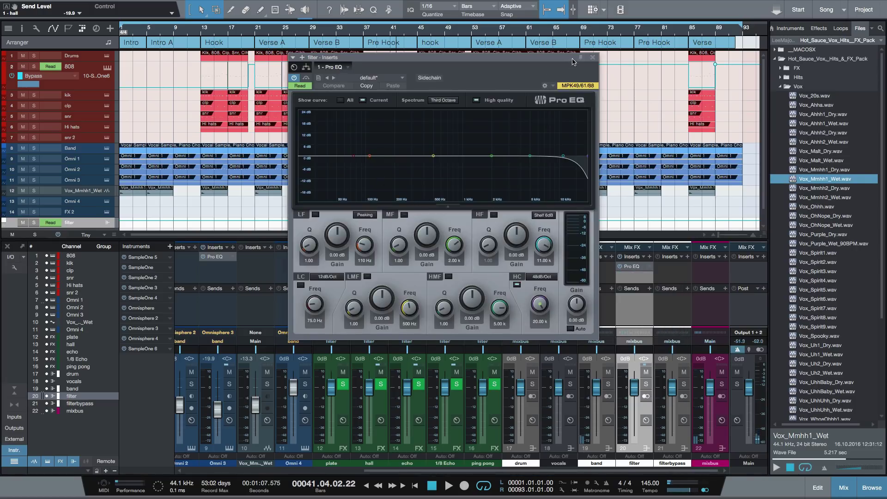
click(592, 59)
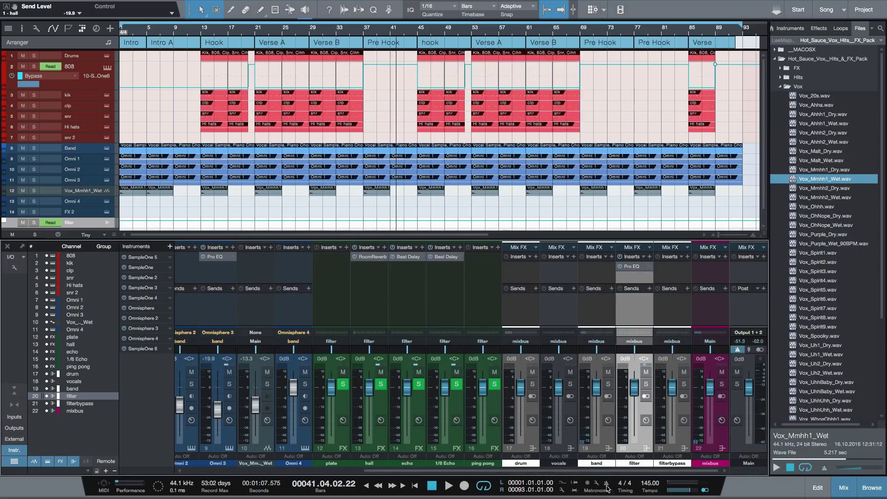
Step: Open Omni 3's Pro EQ, add an automation envelope for its low-cut switch and close the plug-in
drag(601, 470, 477, 471)
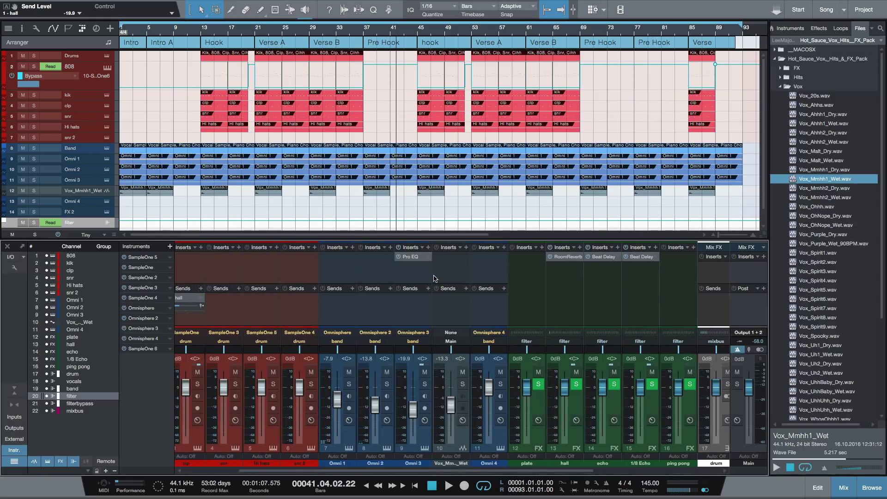
double_click(413, 262)
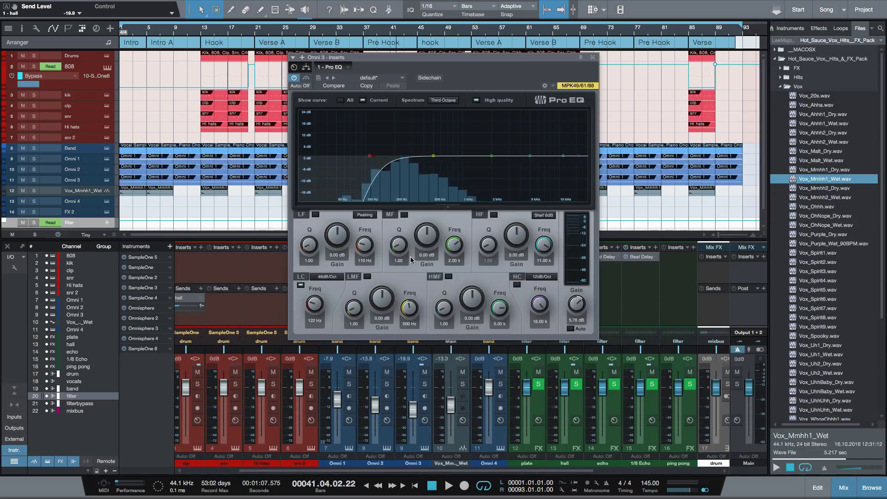
right_click(301, 286)
click(332, 291)
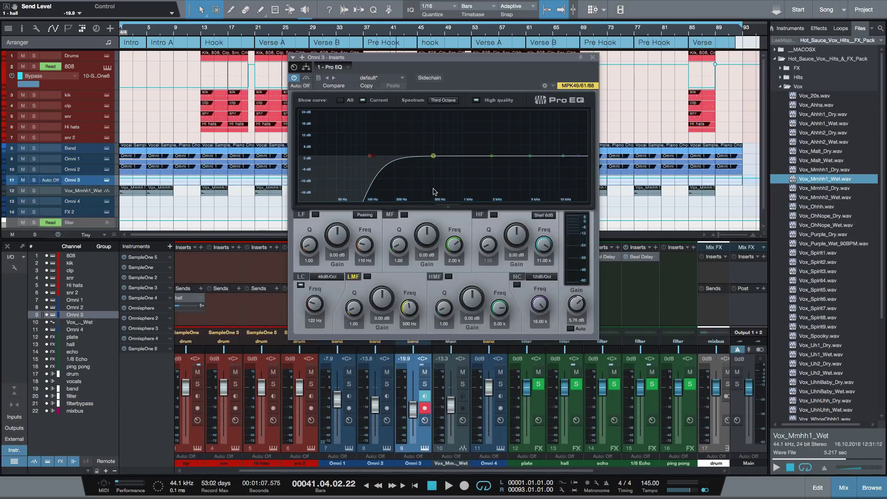
click(593, 59)
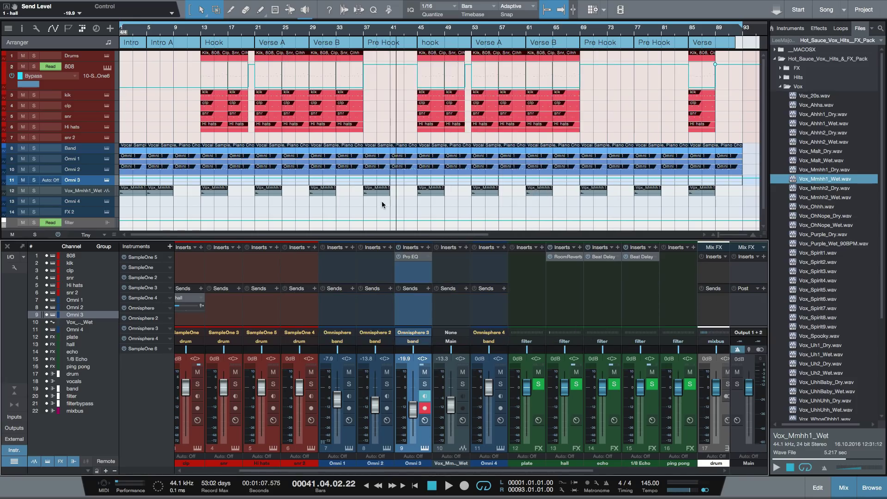
Step: Automate Omni 3's low cut to be off across the Pre Hook from bar 37 to 45 and play from just before it
click(364, 182)
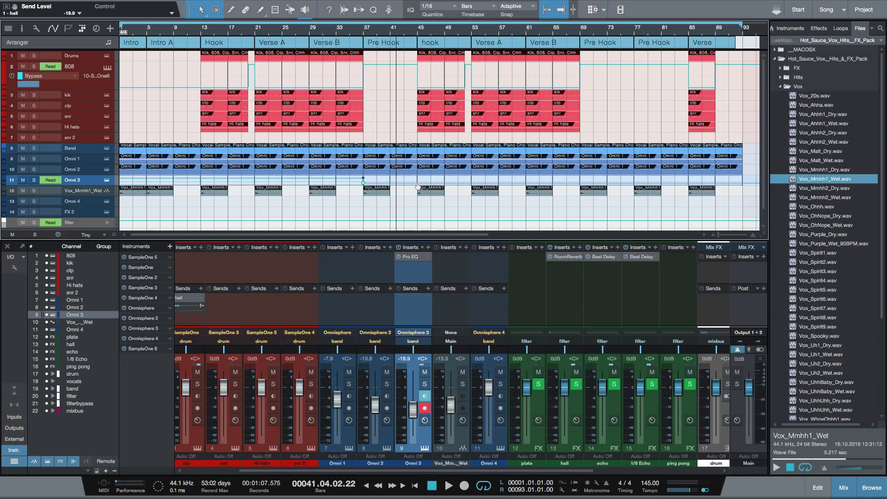
drag(424, 184, 417, 178)
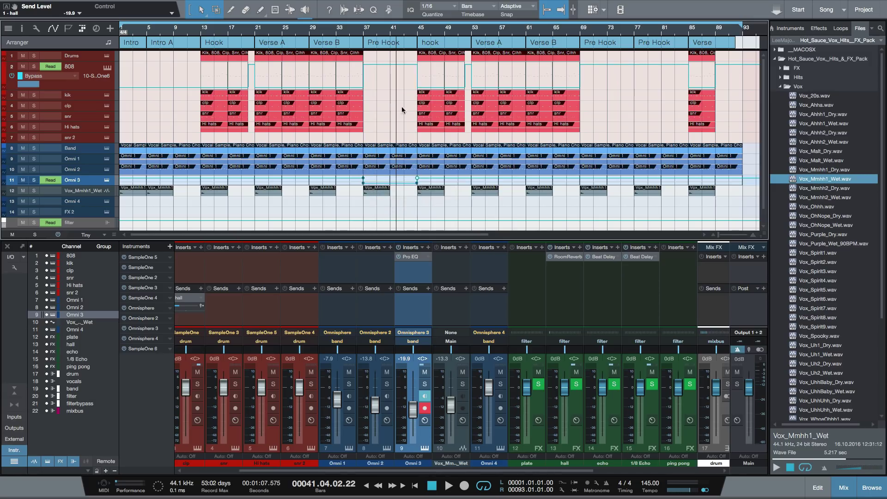
click(352, 30)
key(space)
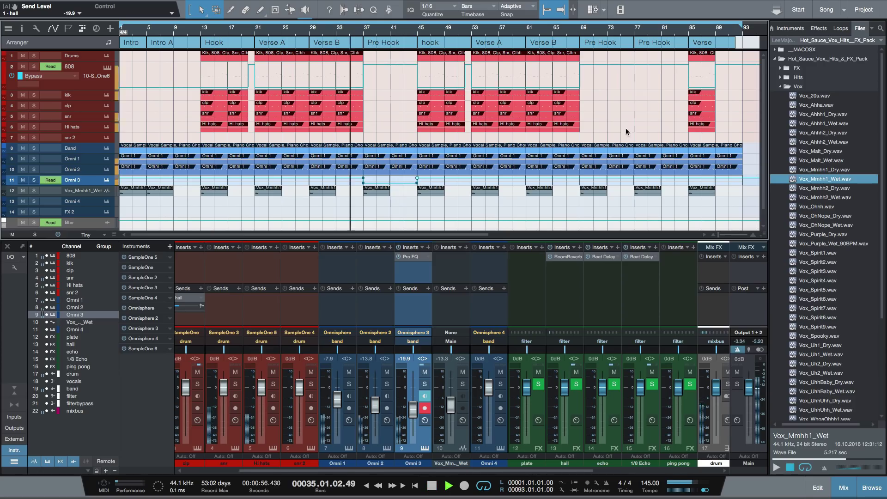
Step: Automate Omni 3's low cut to be off across both Pre Hooks from bar 69 to 85
click(580, 178)
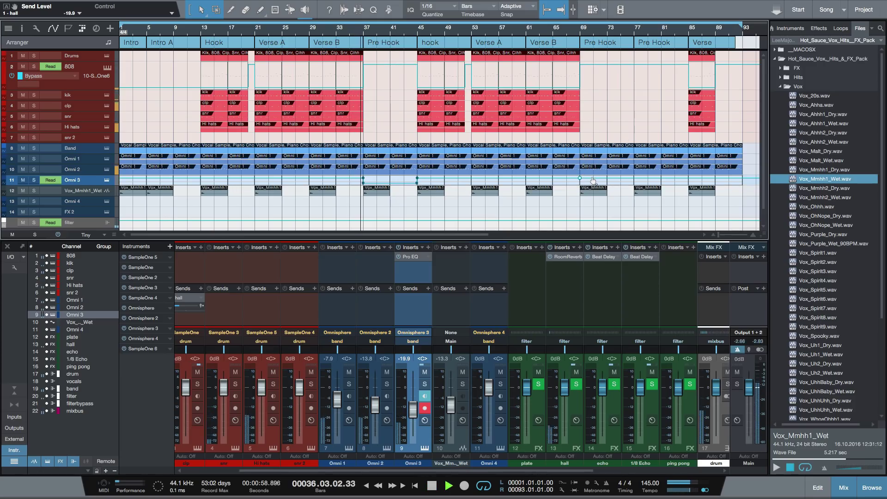
drag(593, 180, 579, 190)
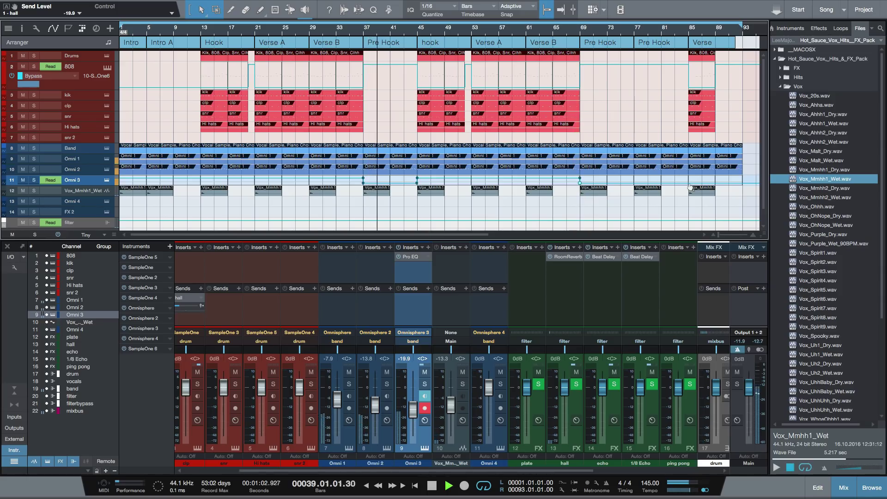
click(689, 185)
drag(695, 185, 689, 176)
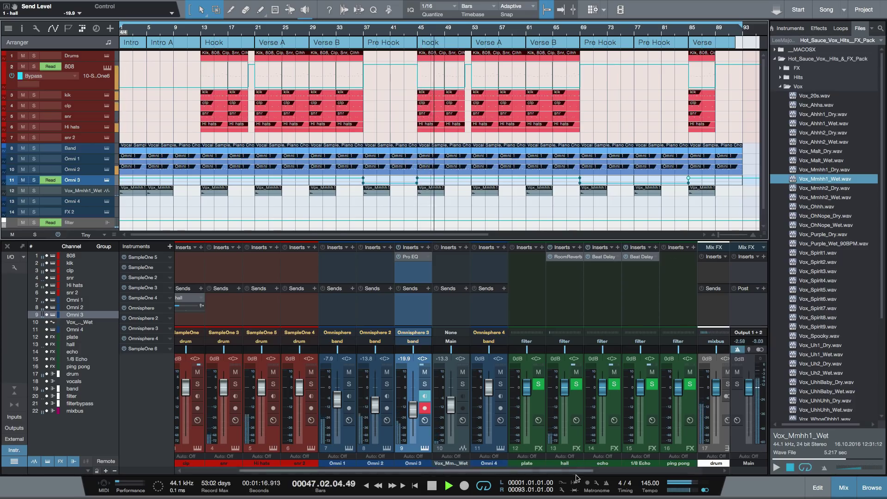
Step: Show the bus channels in the mixer, stop playback and enlarge the arrangement area above the mixer
drag(578, 471, 712, 474)
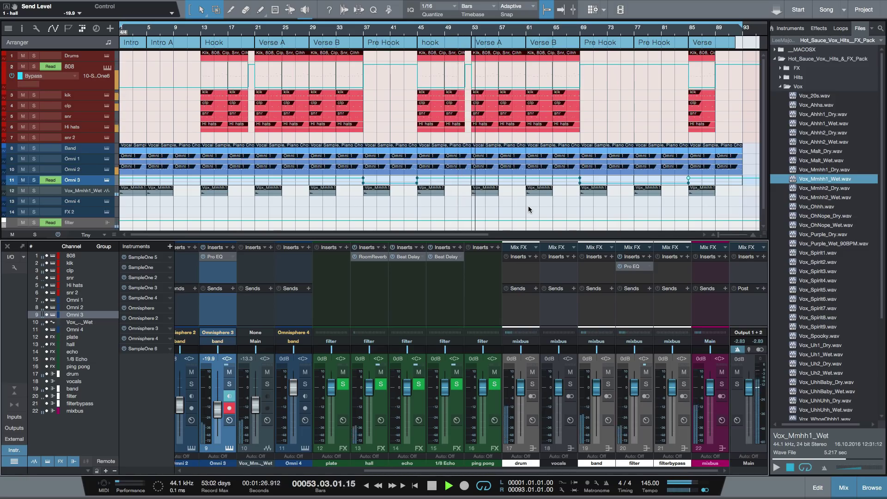
key(space)
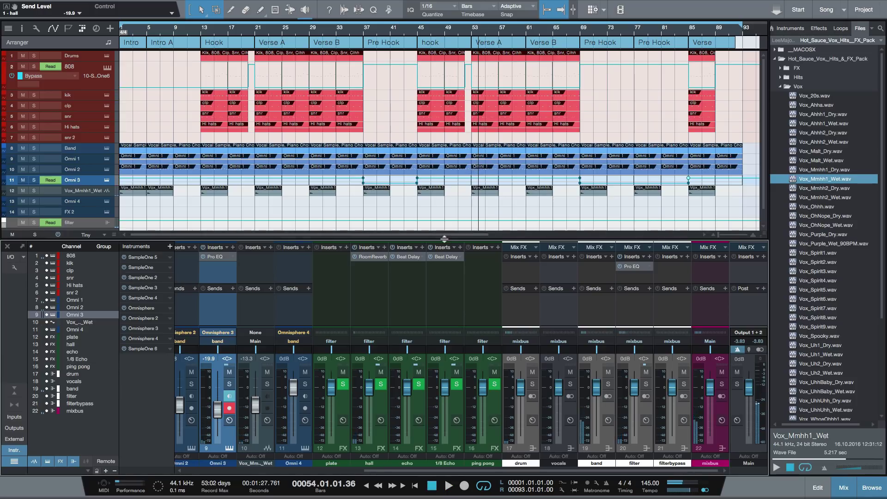
drag(447, 320, 445, 175)
Step: Try bouncing the Omni 1 and Omni 2 parts of the hook at bar 45 to new audio tracks
click(435, 172)
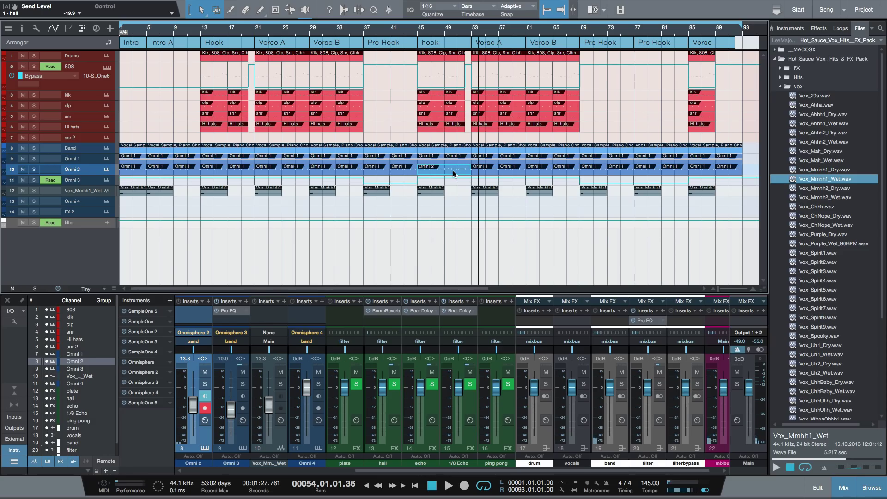
click(450, 160)
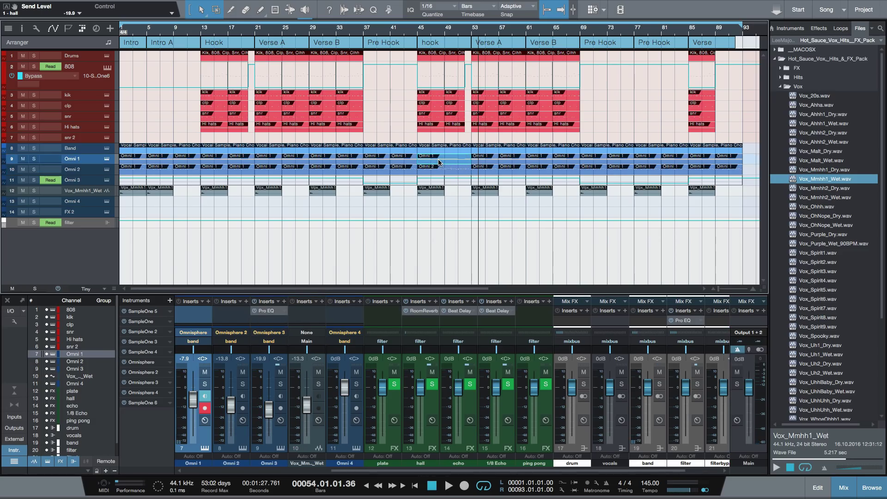
click(460, 172)
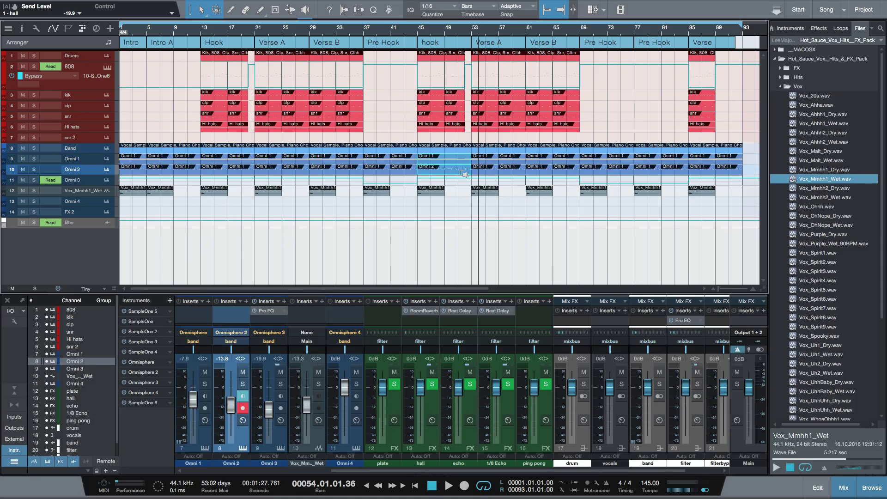
key(ctrl+b)
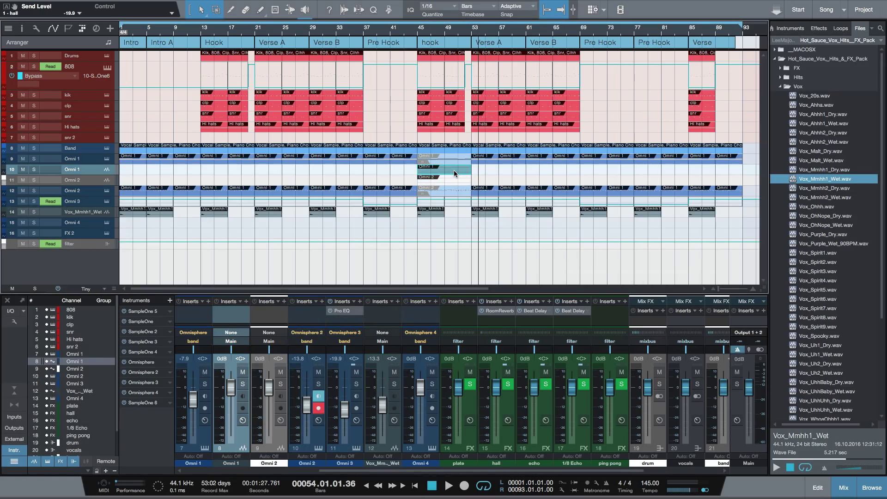
Step: Check the bounced Omni 1 and Omni 2 audio clips and play the song briefly
click(448, 180)
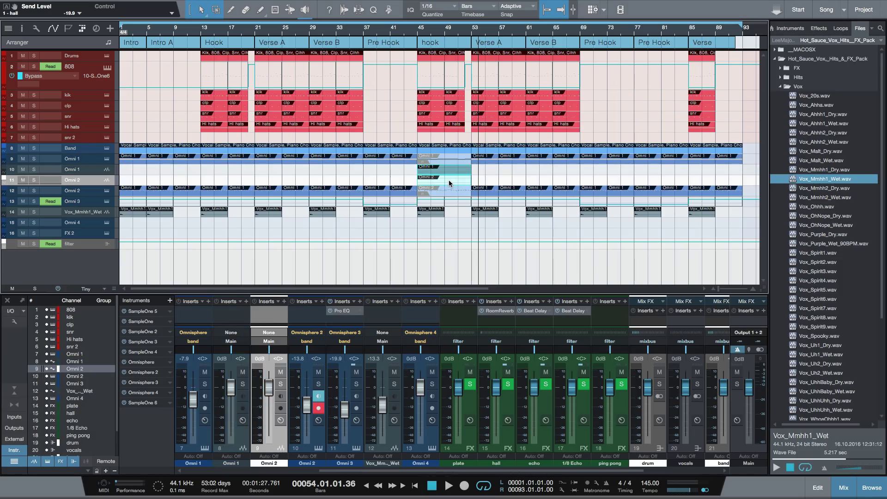
key(Up)
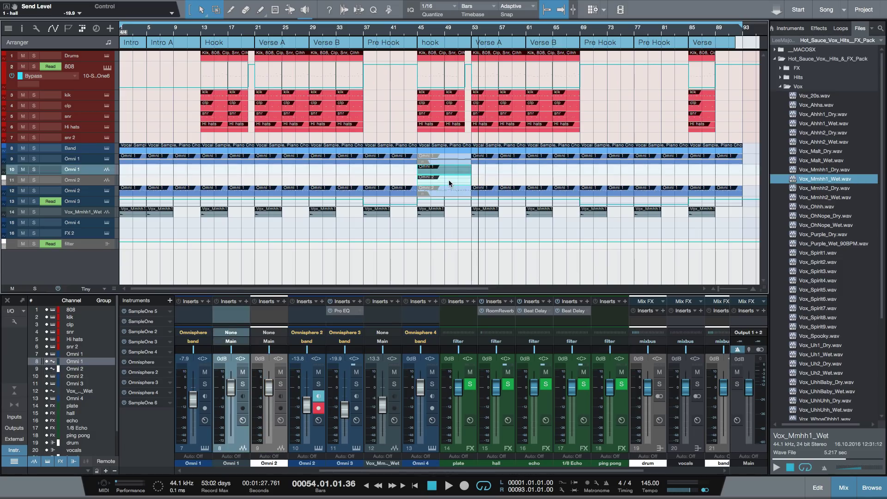
click(419, 34)
key(space)
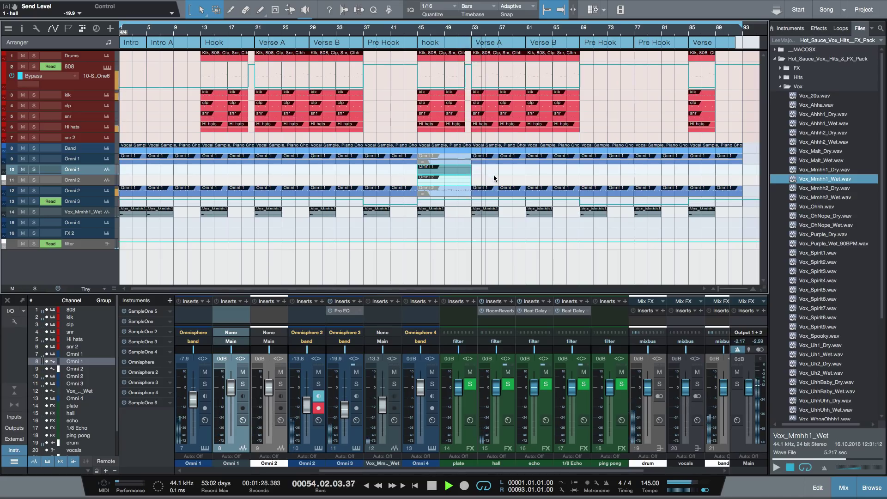
key(space)
Step: Delete the two bounced audio clips and unmute the original Omni 1 and Omni 2 parts in the hook
drag(483, 176, 410, 173)
key(Delete)
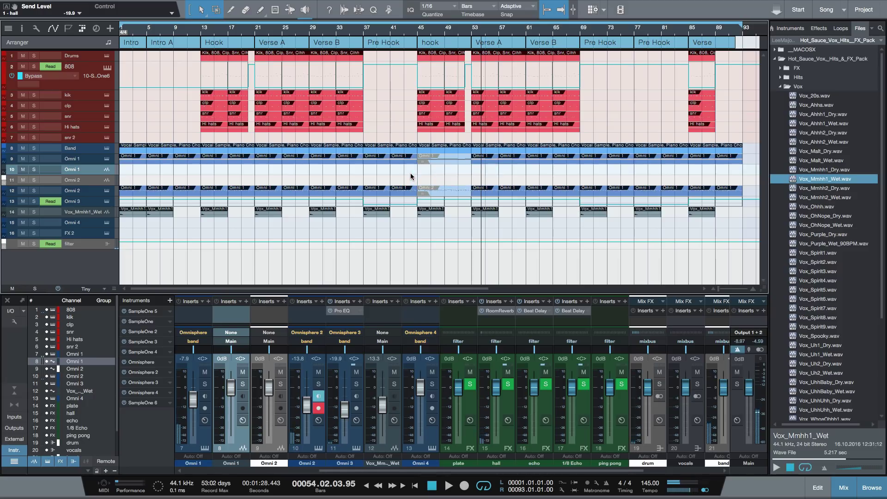
click(452, 188)
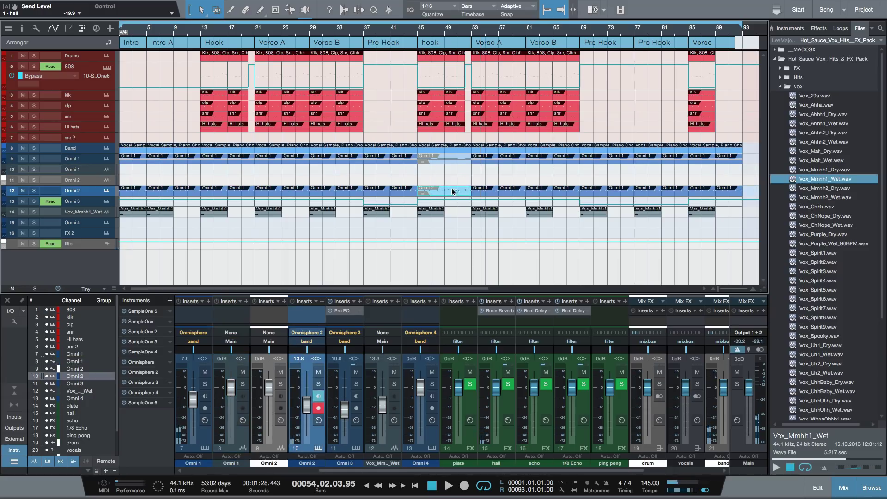
key(super+comma)
click(605, 473)
click(453, 160)
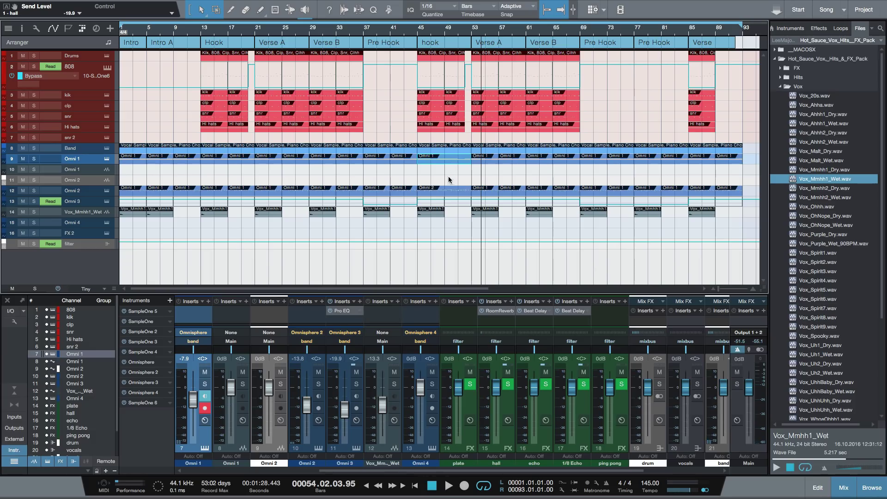
Step: Remove the two empty audio tracks left from bouncing Omni 1 and Omni 2
click(98, 181)
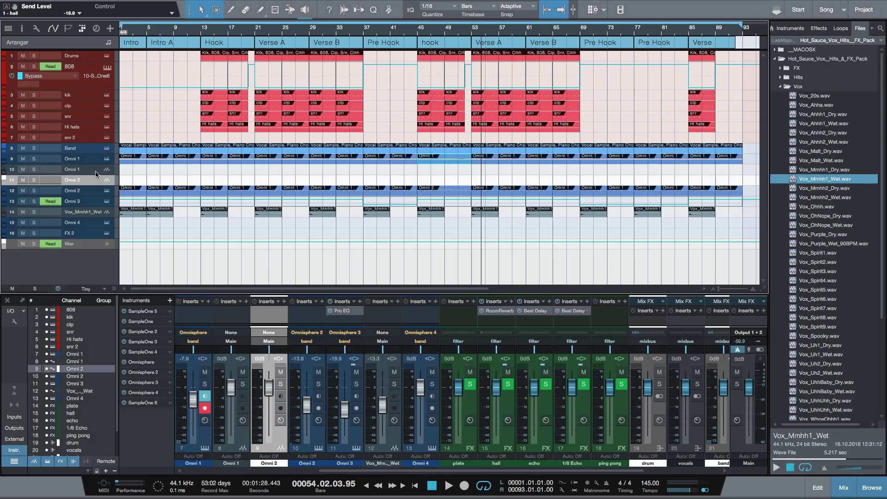
shift+click(95, 170)
right_click(96, 170)
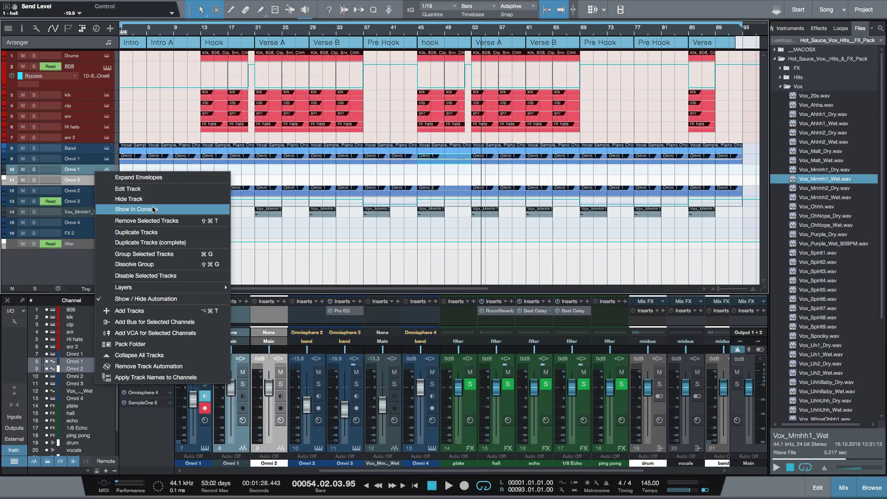
click(160, 221)
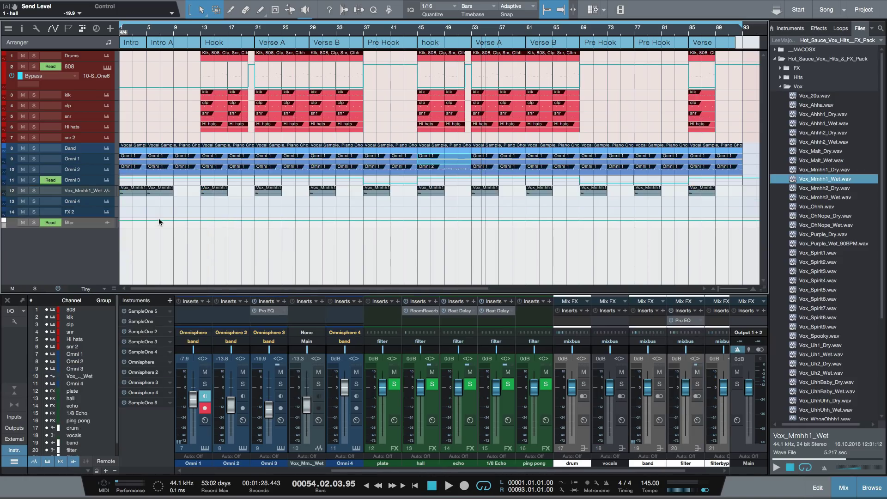